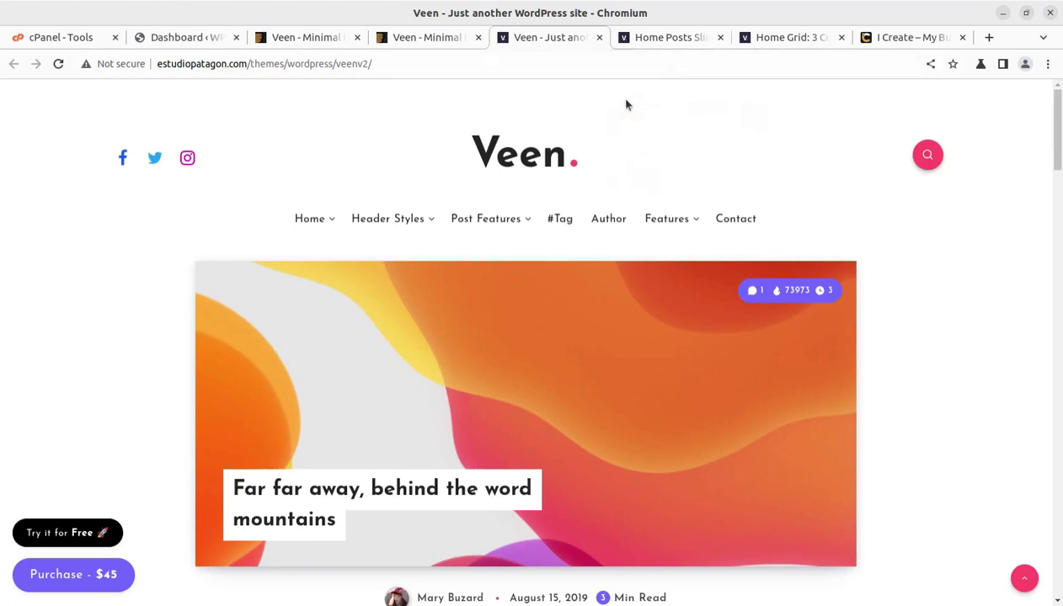
# Step: View the Veen theme's Home Posts Slider demo and its three-column Home Grid demo
pyautogui.click(662, 38)
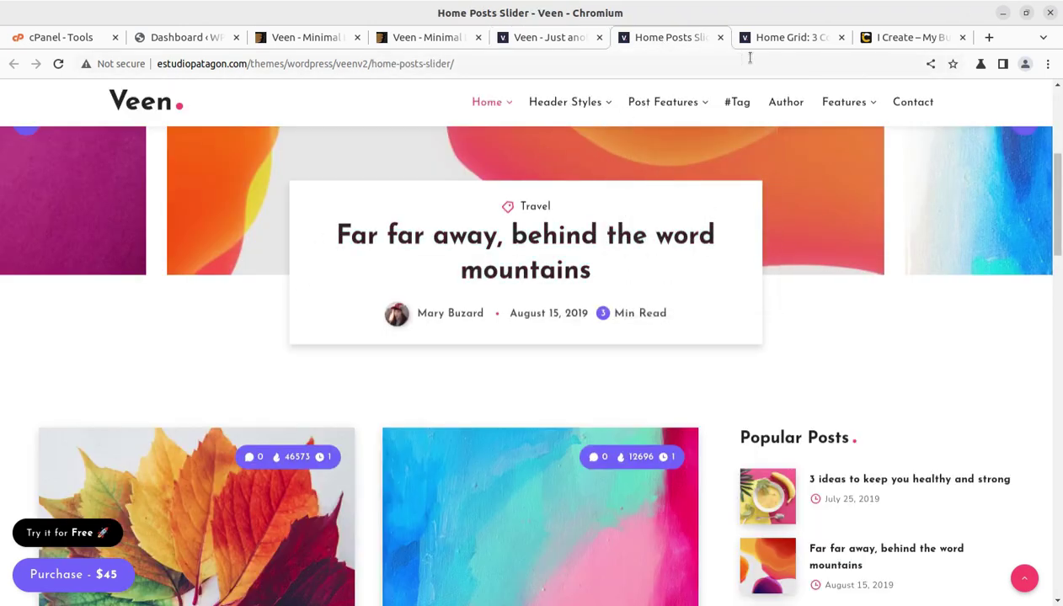
pyautogui.click(780, 43)
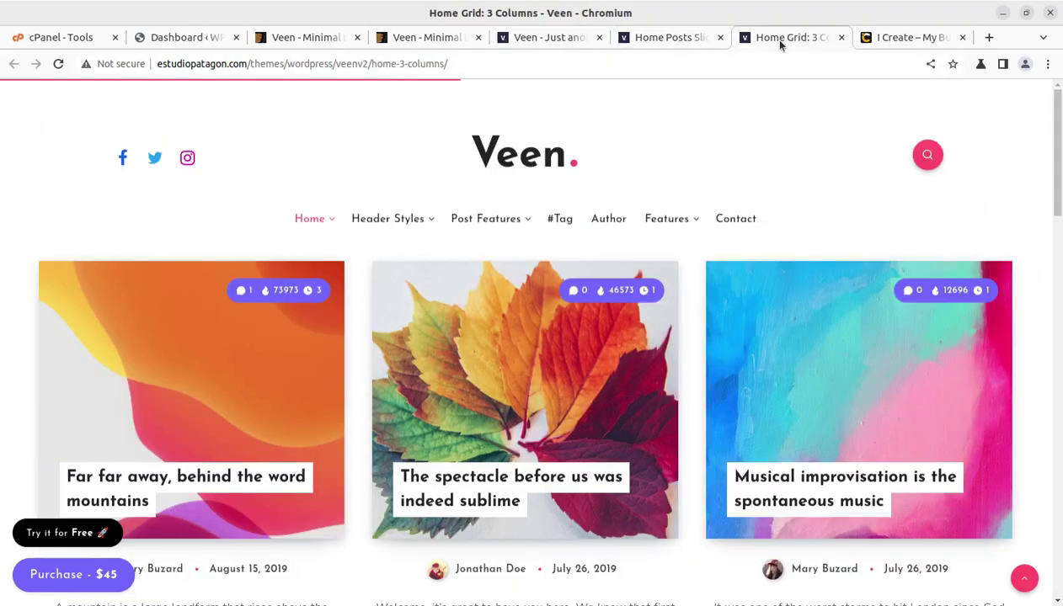
# Step: Return to Veen's ThemeForest item page and highlight the theme name and the description beside it in the title
pyautogui.click(292, 39)
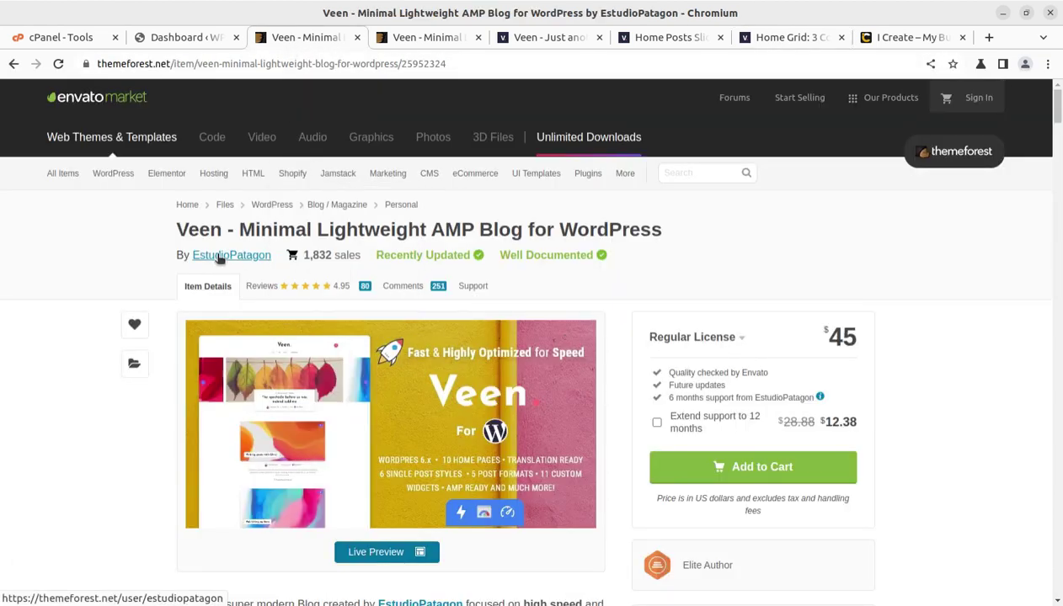
pyautogui.moveTo(175, 236); pyautogui.dragTo(217, 233)
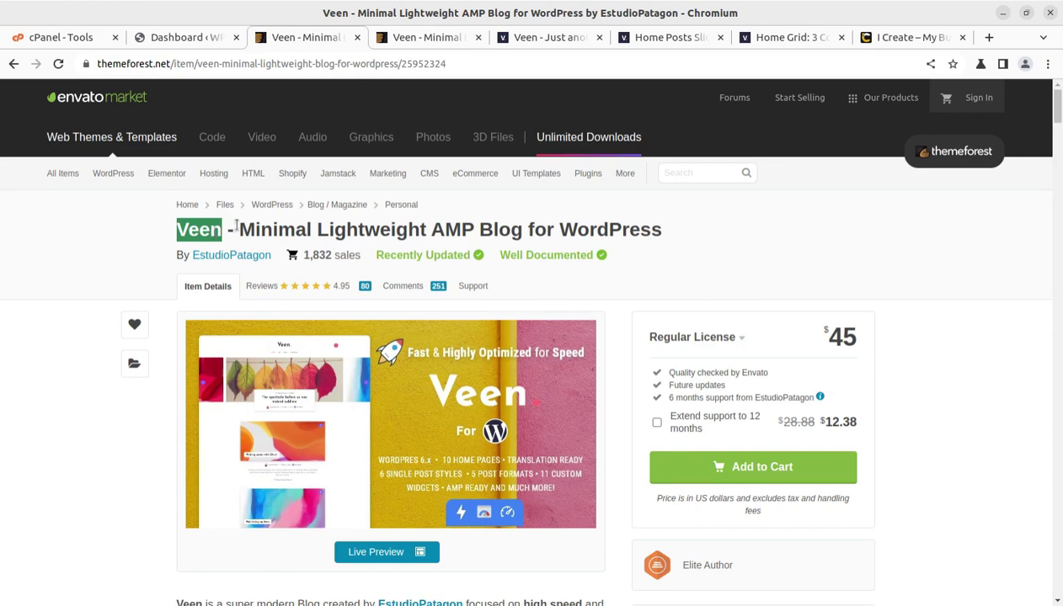
pyautogui.moveTo(237, 225); pyautogui.dragTo(408, 230)
# Step: Compare Veen's default home demo with the posts slider and three-column grid demos
pyautogui.click(538, 37)
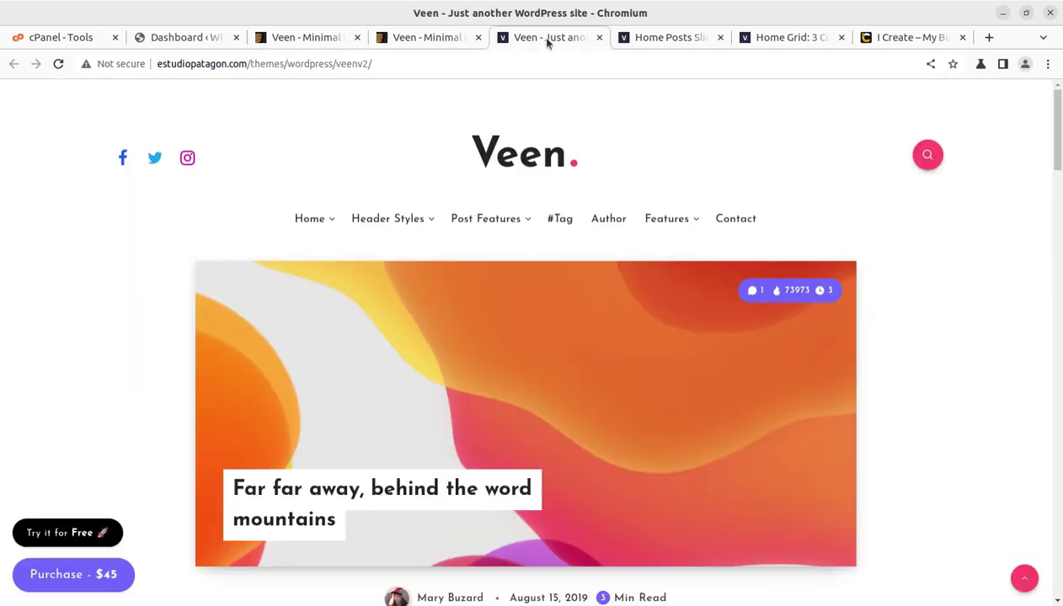
pyautogui.click(674, 37)
pyautogui.click(806, 38)
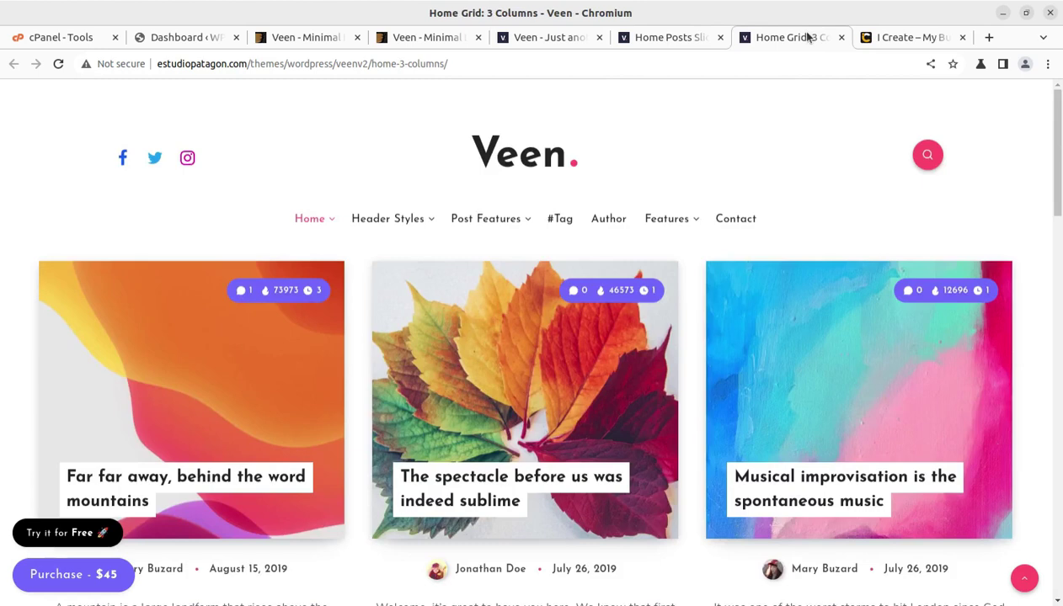
# Step: Browse the home layout demos in the Veen live preview, from Minimal Style to Advertising Area 2
pyautogui.click(427, 38)
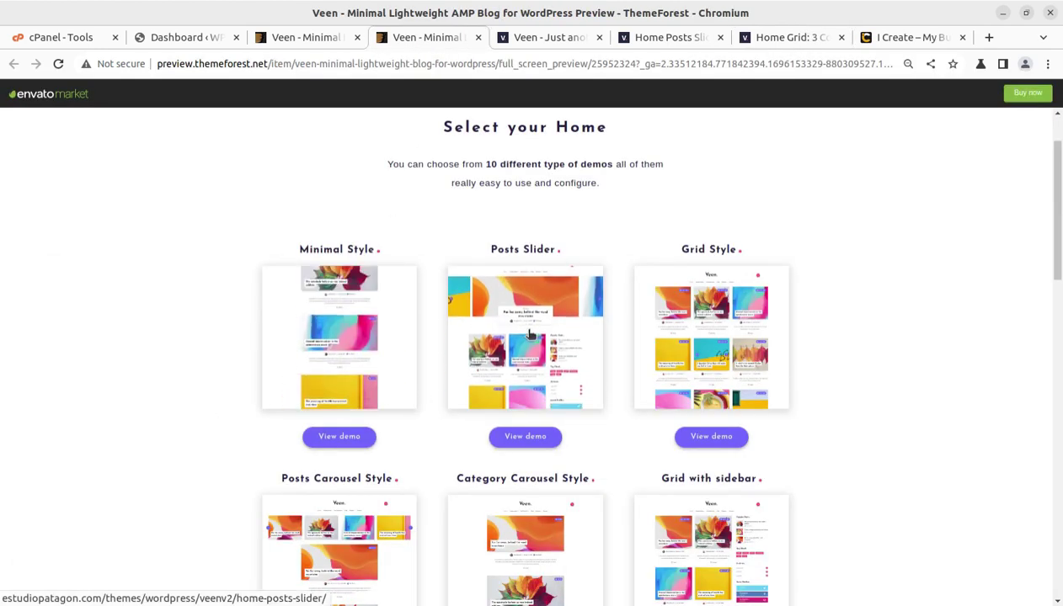
pyautogui.scroll(-2, 712, 334)
pyautogui.scroll(-3, 450, 401)
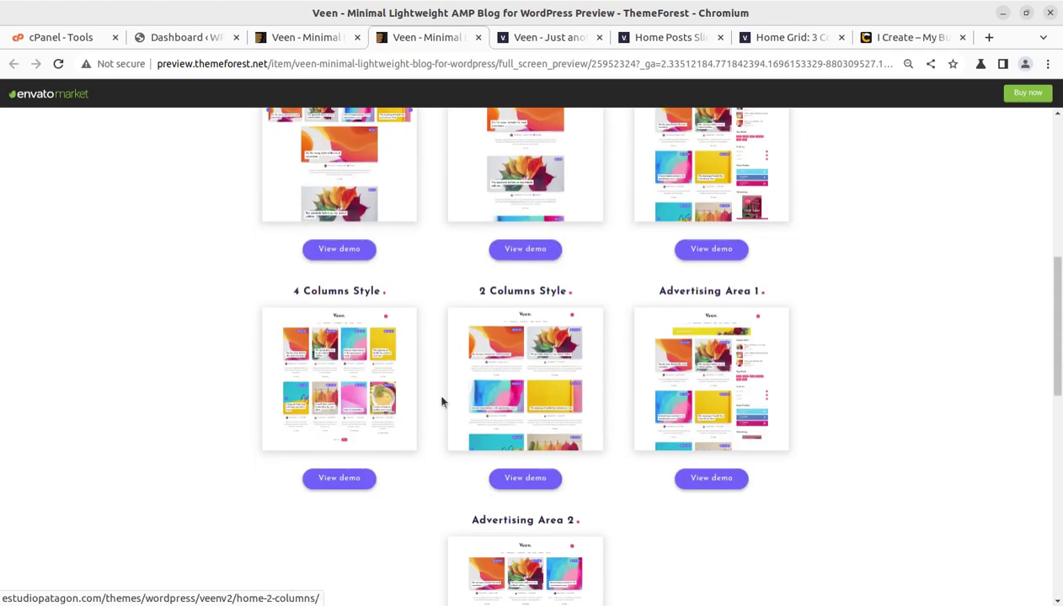
pyautogui.scroll(-3, 430, 405)
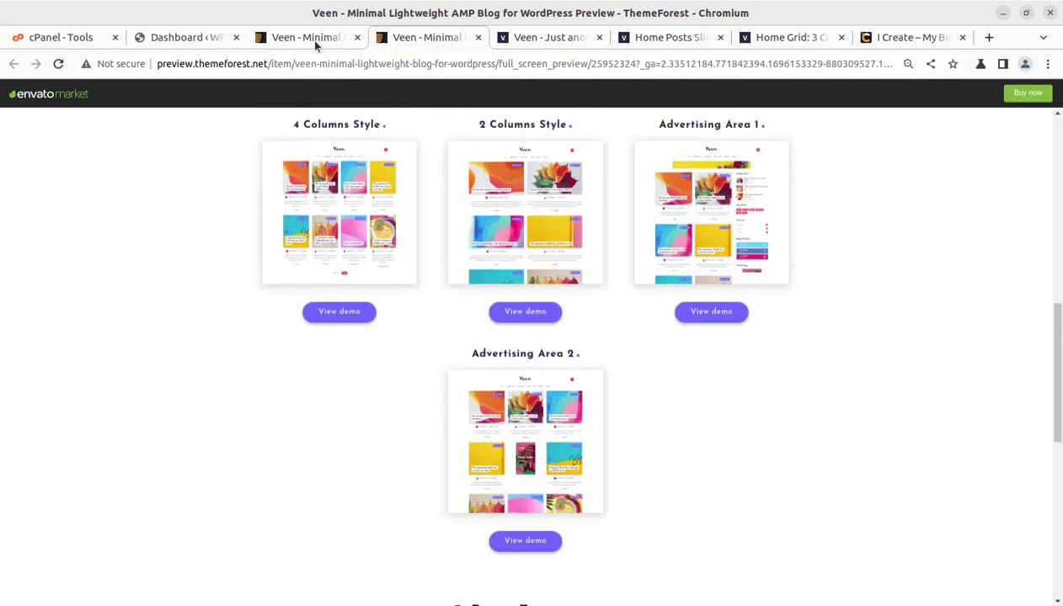
# Step: Highlight "Minimal Lightweight" and then "AMP" in the title on Veen's ThemeForest item page
pyautogui.click(316, 40)
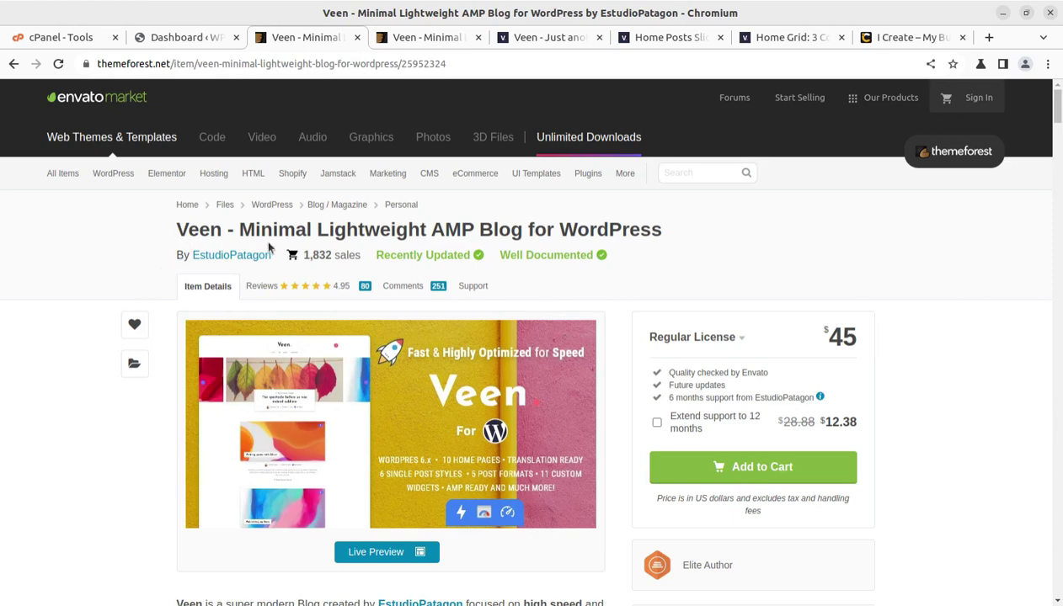
pyautogui.moveTo(240, 233); pyautogui.dragTo(427, 232)
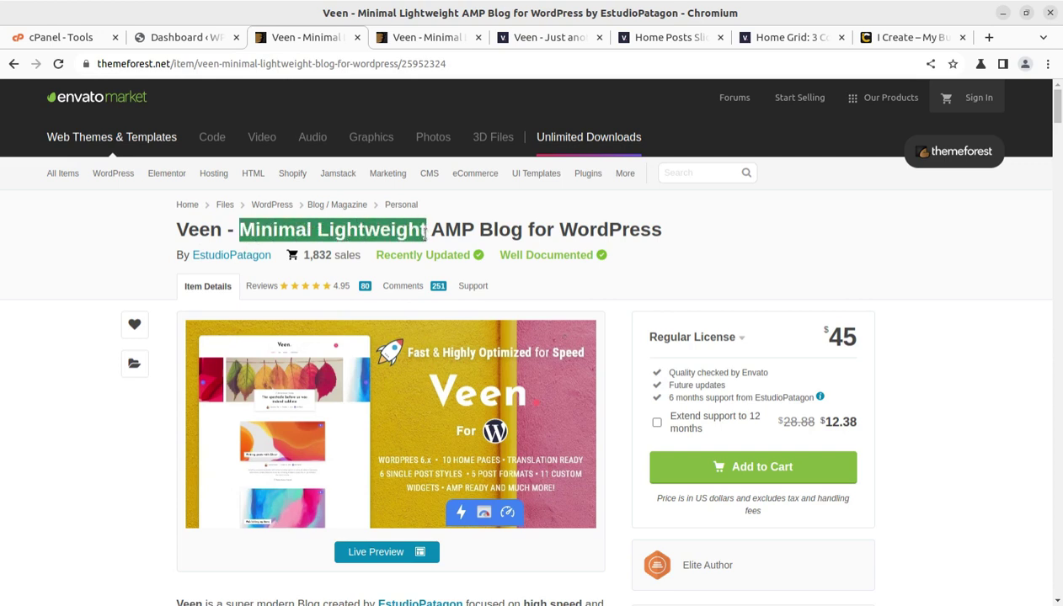
pyautogui.moveTo(431, 231); pyautogui.dragTo(475, 230)
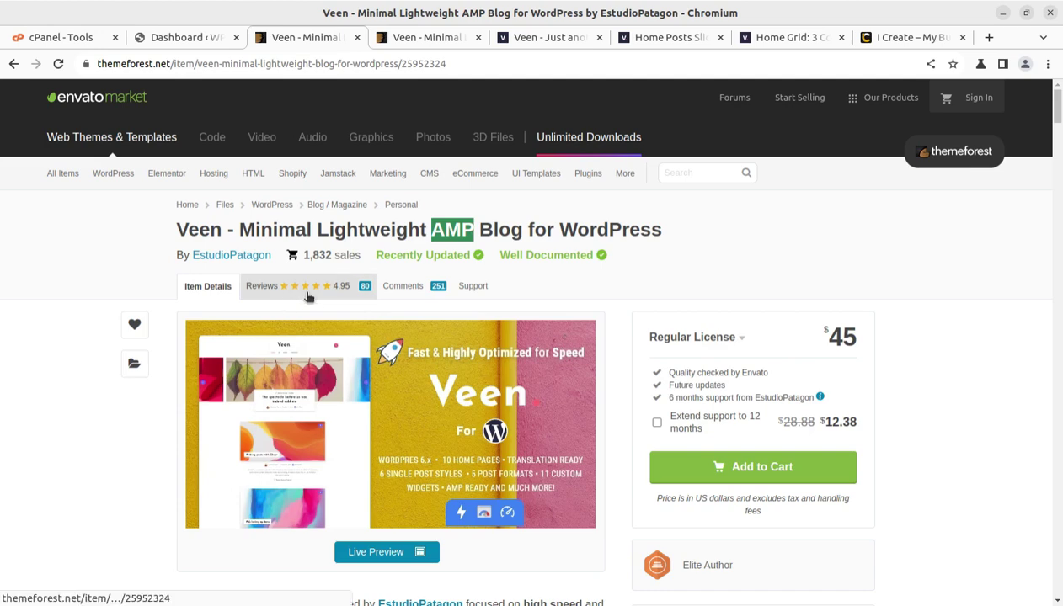
# Step: Highlight the EstudioPatagon author name and the Elite Author label on the item page
pyautogui.scroll(-1, 469, 298)
pyautogui.scroll(-2, 469, 297)
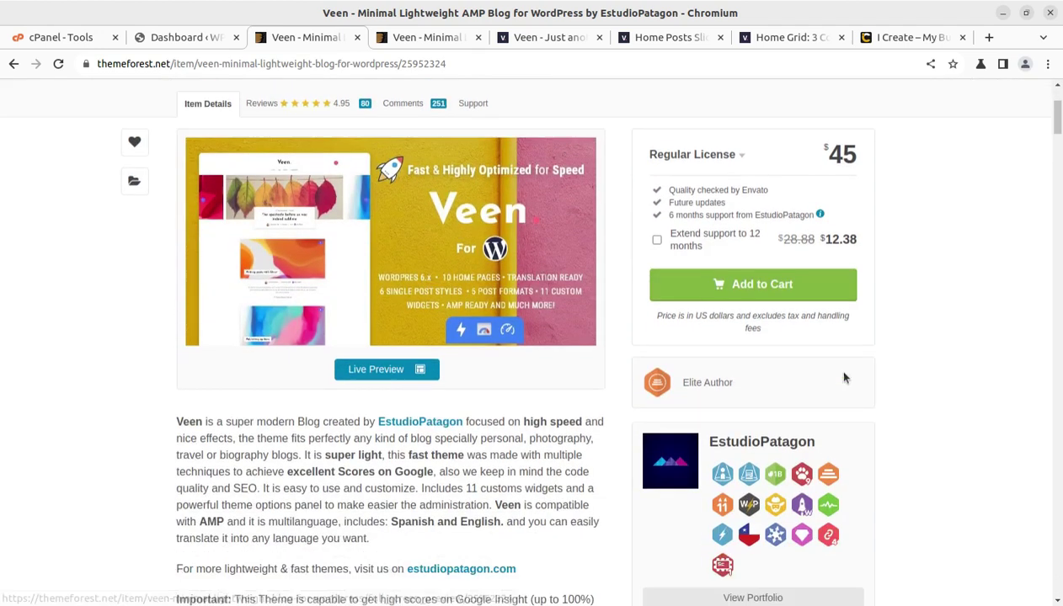
pyautogui.scroll(-1, 808, 383)
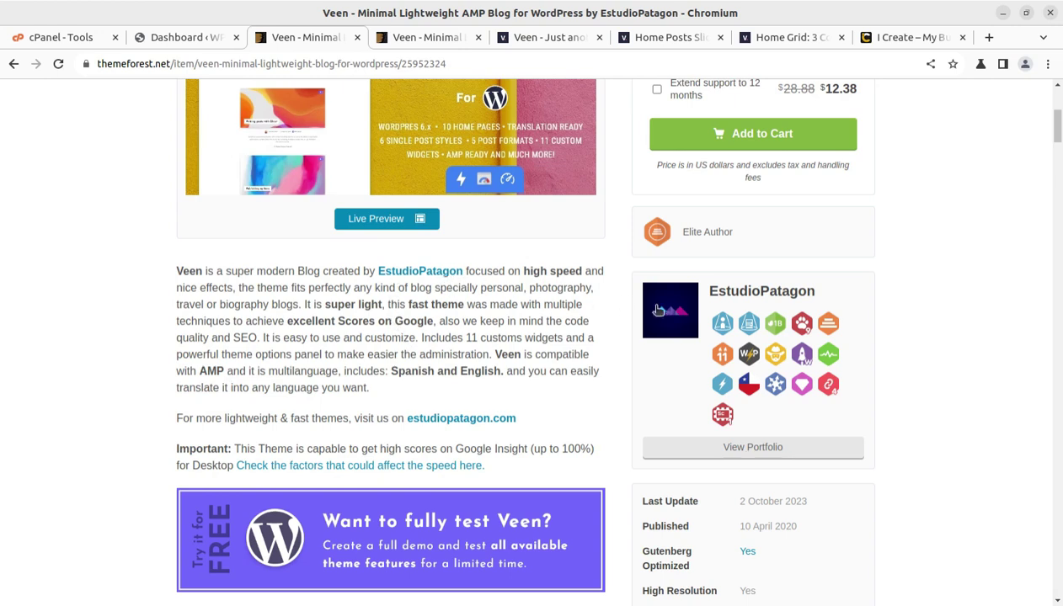
pyautogui.moveTo(821, 291); pyautogui.dragTo(703, 291)
pyautogui.moveTo(744, 235); pyautogui.dragTo(682, 232)
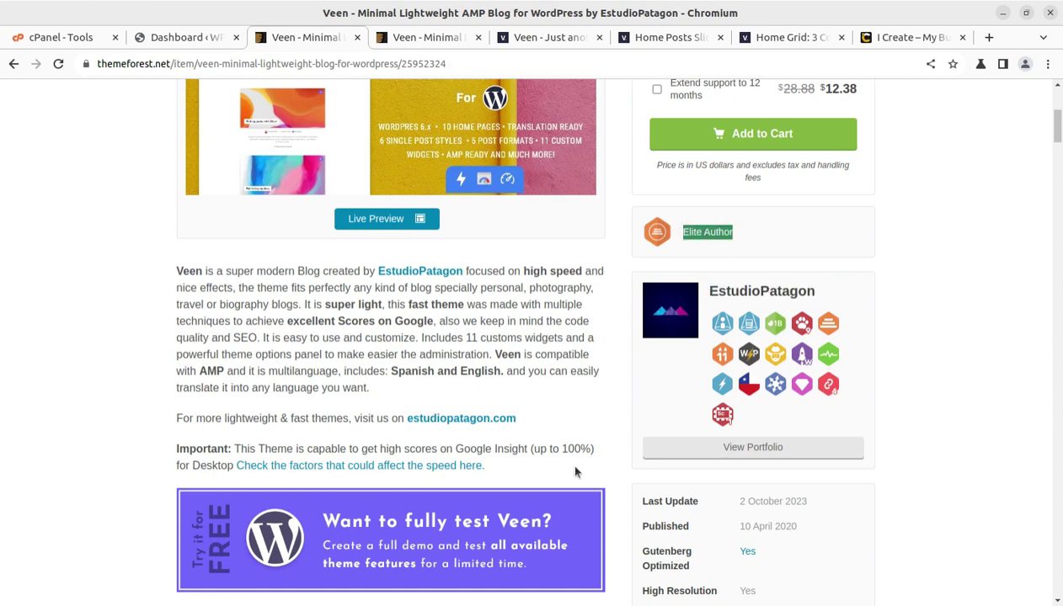
# Step: Highlight the theme's published date and last update date in the item details
pyautogui.scroll(-2, 737, 534)
pyautogui.moveTo(807, 362); pyautogui.dragTo(740, 358)
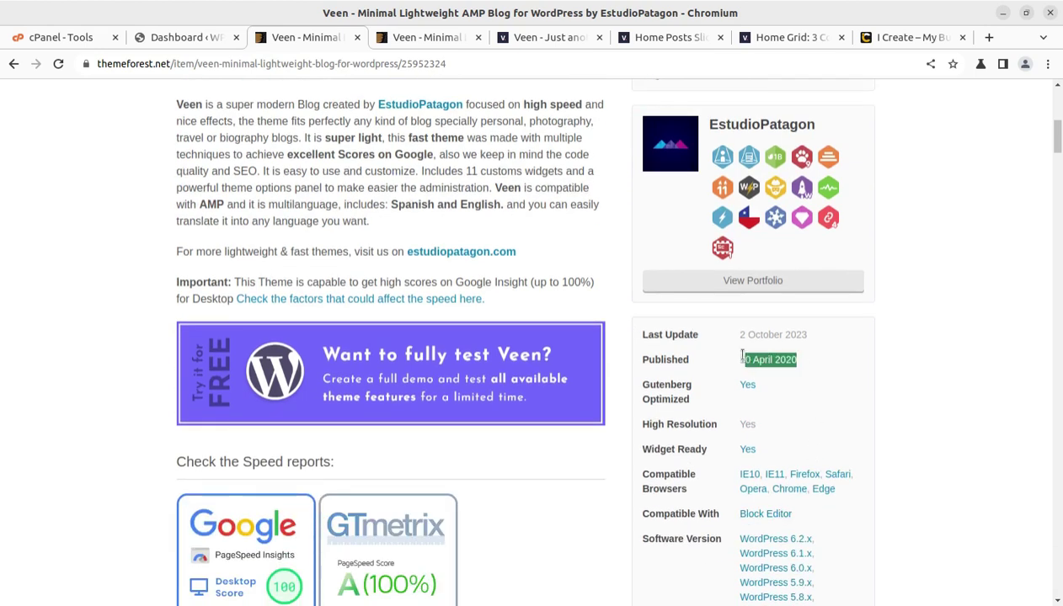
pyautogui.moveTo(810, 338); pyautogui.dragTo(738, 336)
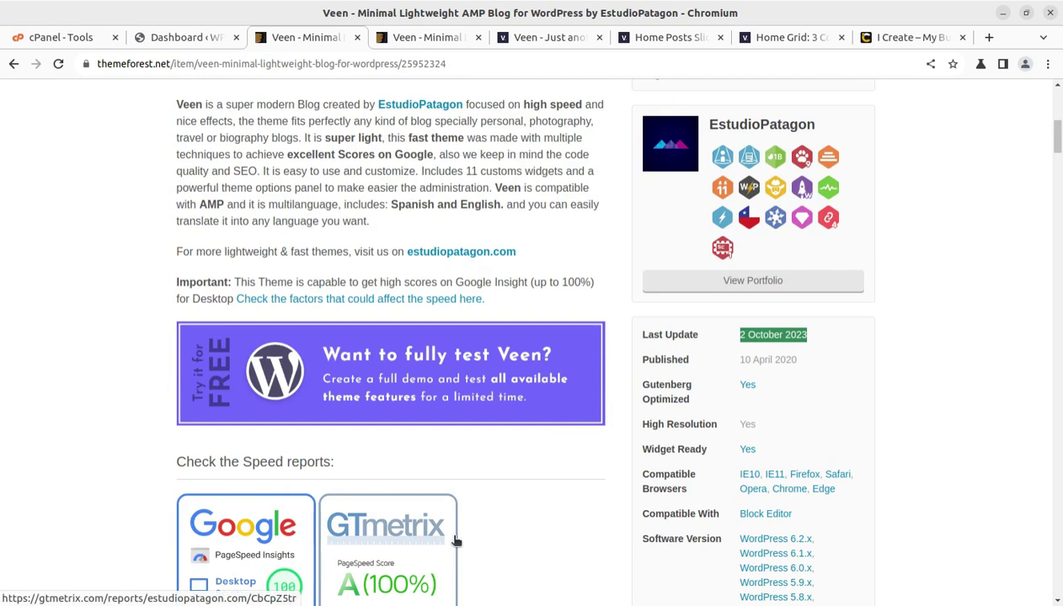
# Step: Review the Google PageSpeed, GTmetrix and Pingdom speed reports, then return to the theme description
pyautogui.scroll(-2, 453, 540)
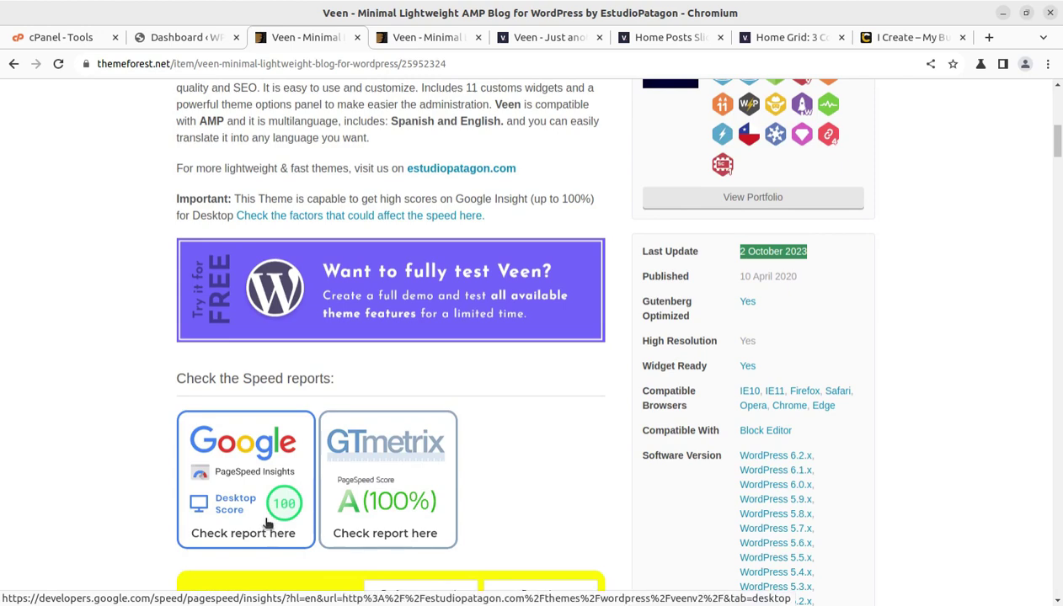
pyautogui.scroll(-1, 252, 502)
pyautogui.scroll(-2, 252, 502)
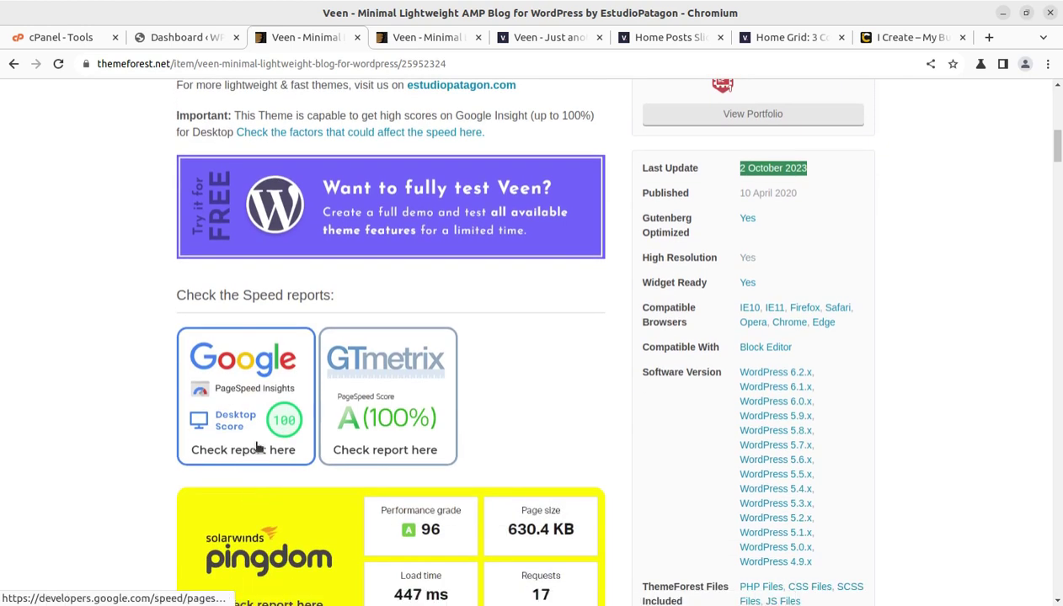
pyautogui.scroll(-2, 261, 432)
pyautogui.scroll(-4, 375, 533)
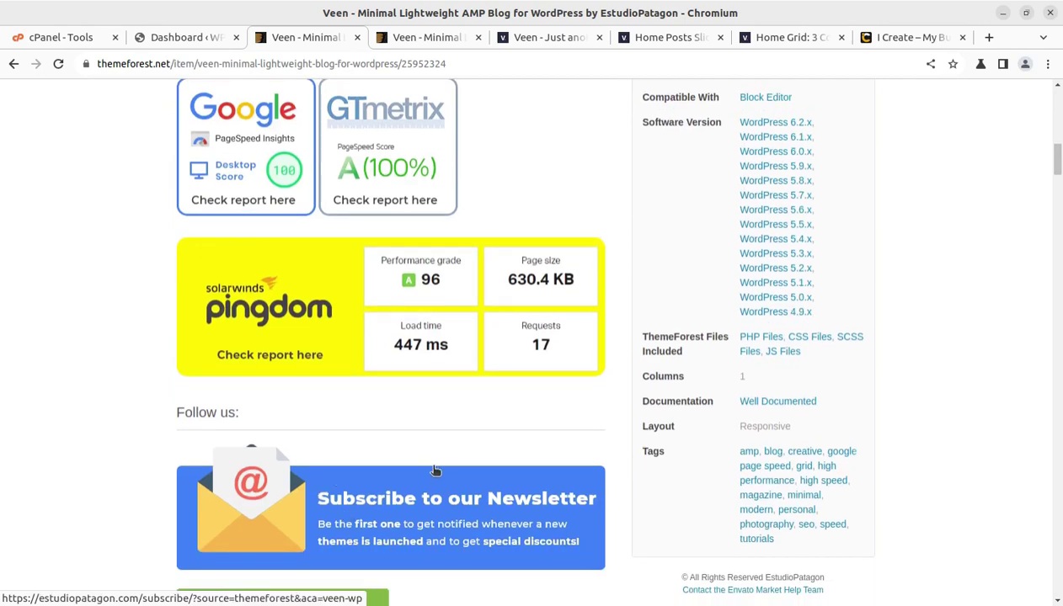
pyautogui.scroll(10, 435, 470)
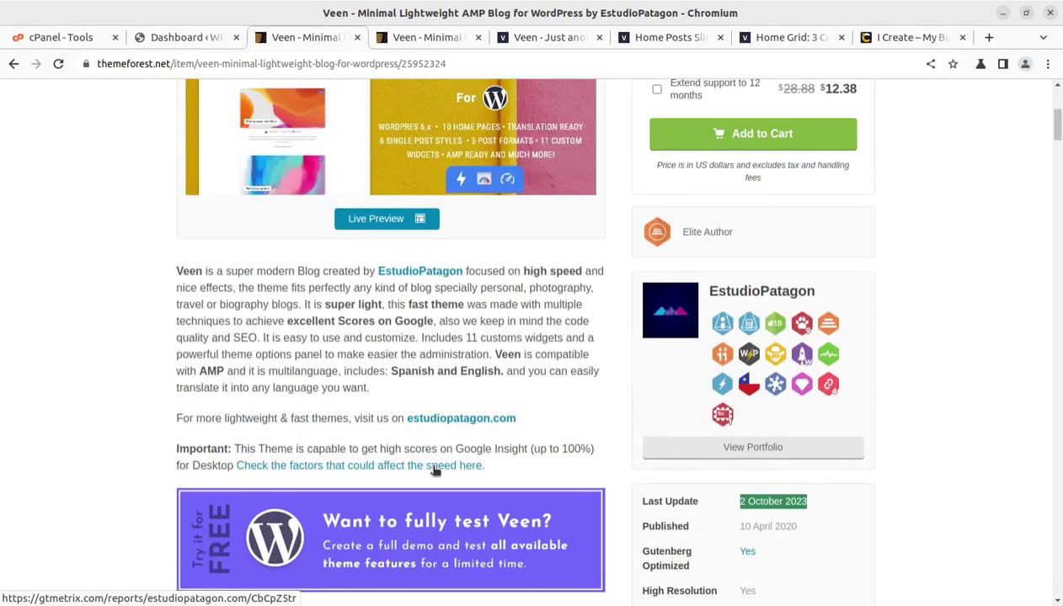
# Step: Revisit the default, posts slider and three-column grid demos, viewing the slider page from its header
pyautogui.click(524, 37)
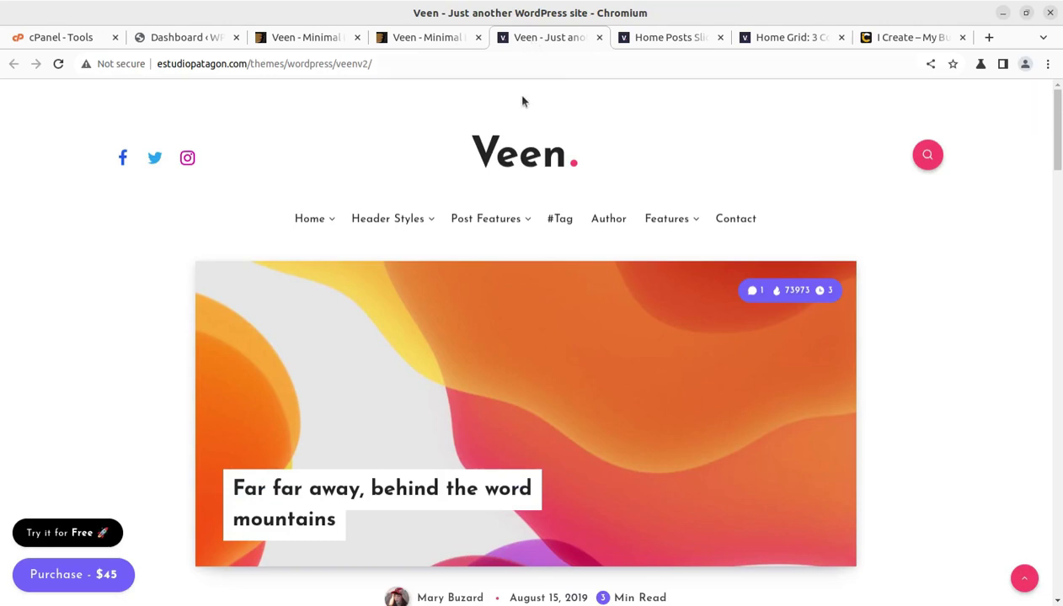
pyautogui.moveTo(392, 247)
pyautogui.click(662, 38)
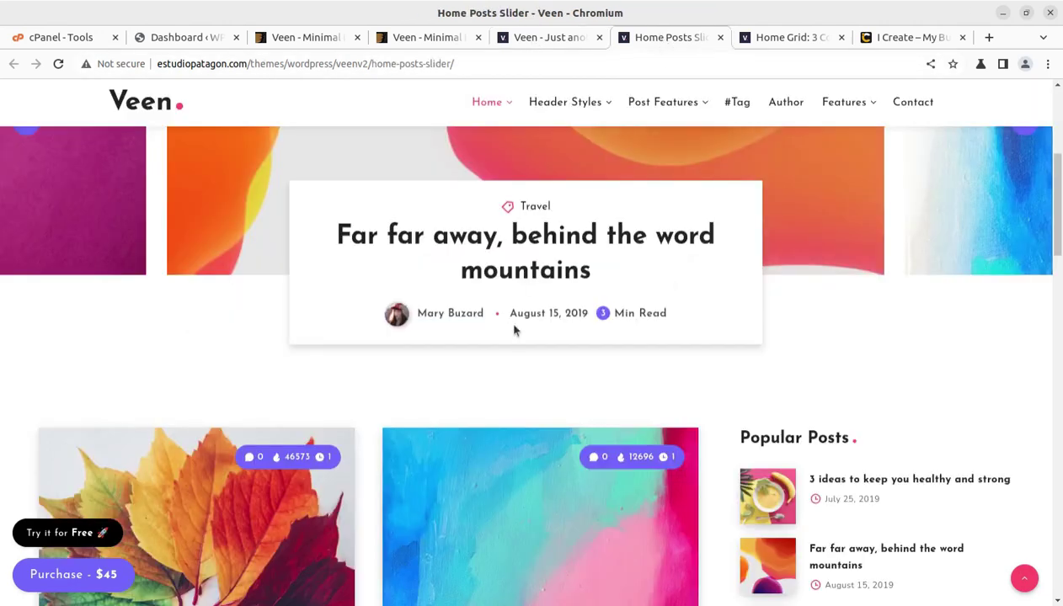
pyautogui.scroll(5, 515, 324)
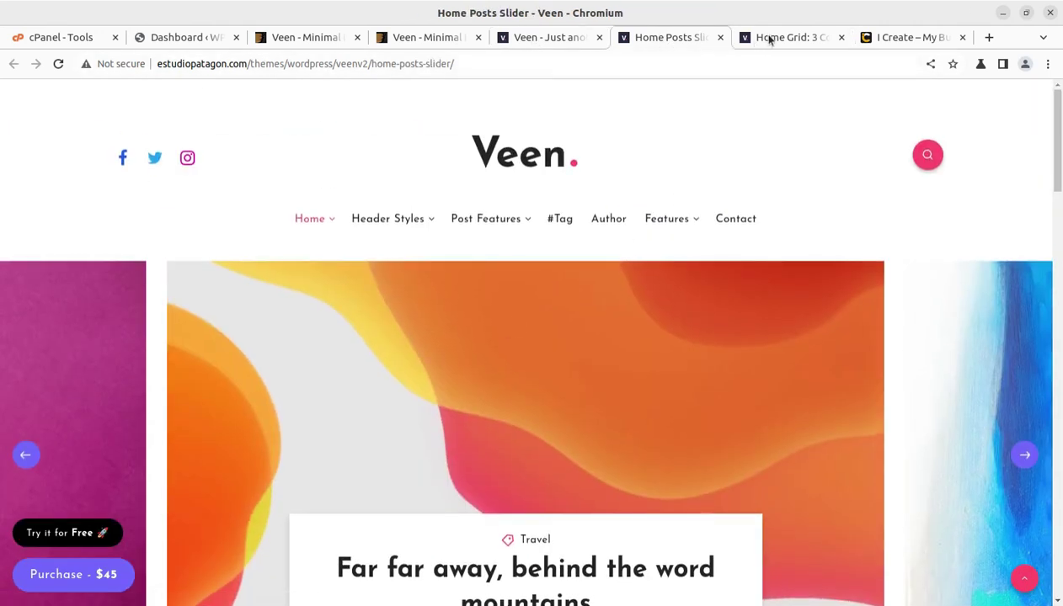
pyautogui.click(769, 37)
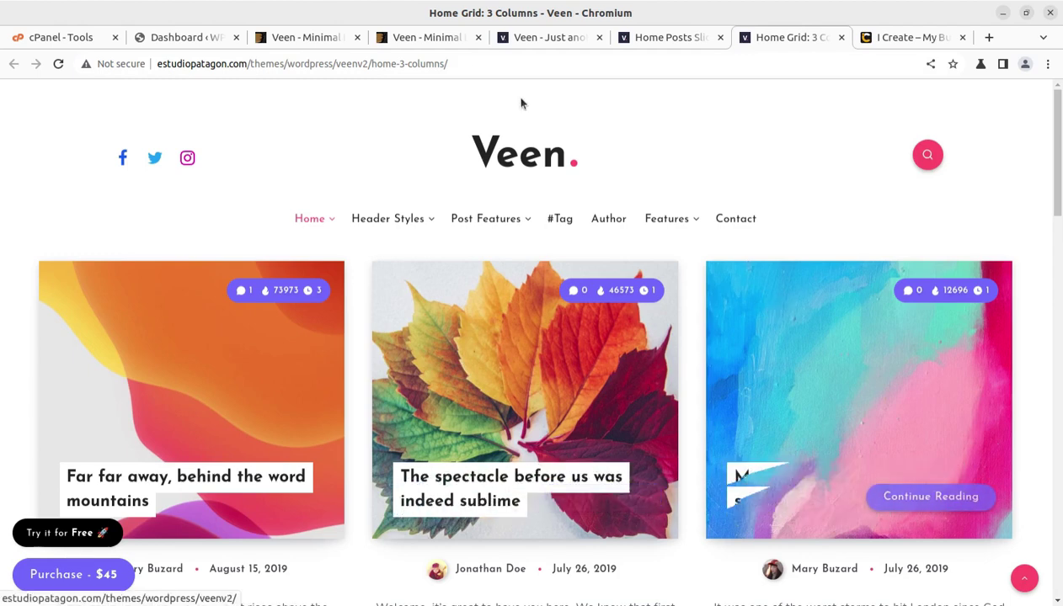
# Step: Open the Advertising Area 2 home demo from the live preview in a new tab and view it
pyautogui.click(425, 40)
pyautogui.scroll(-3, 507, 235)
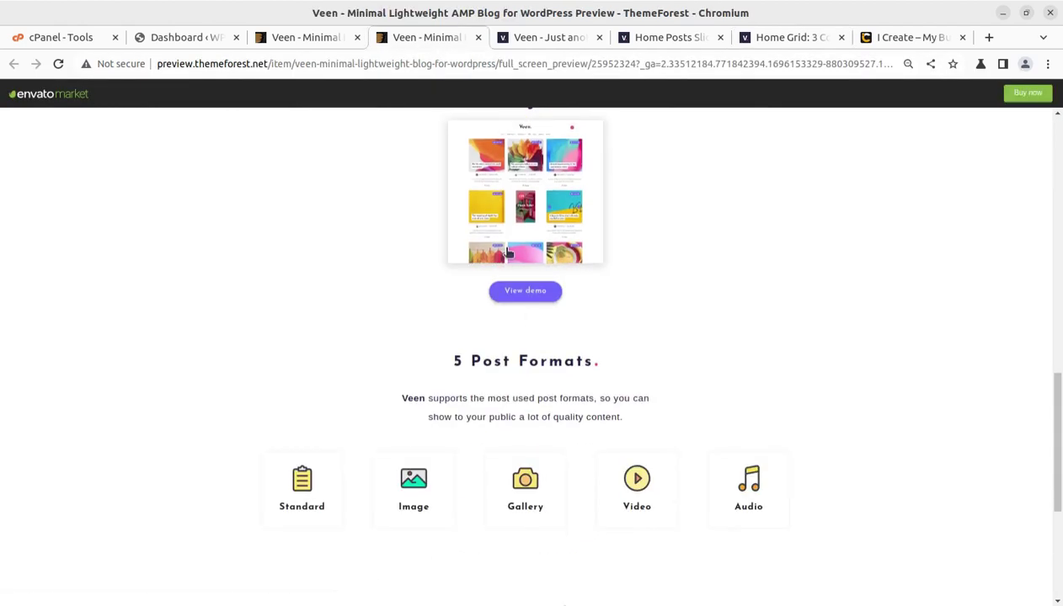
pyautogui.middleClick(507, 235)
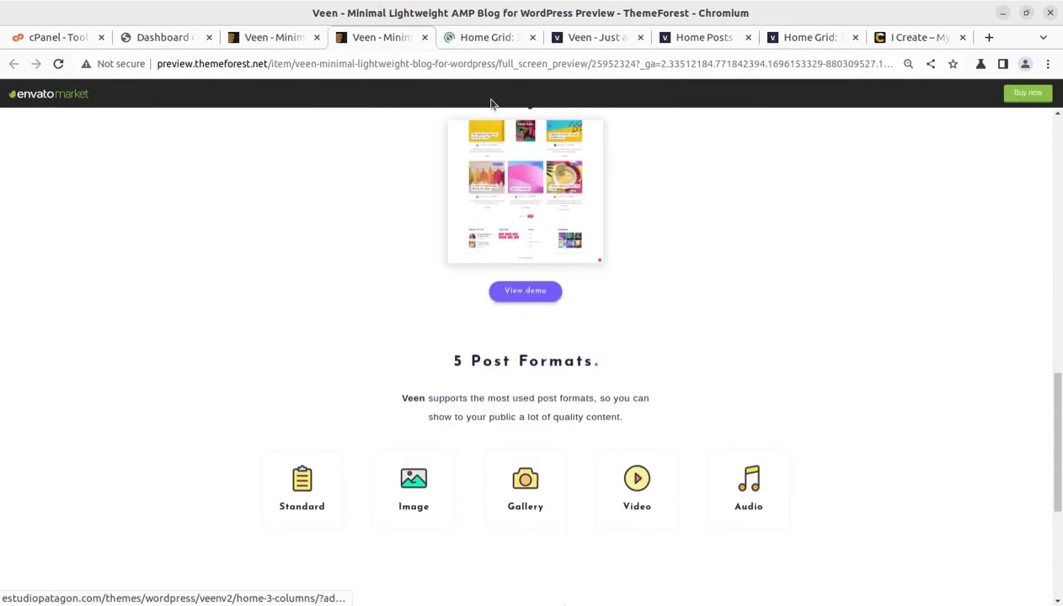
pyautogui.click(484, 37)
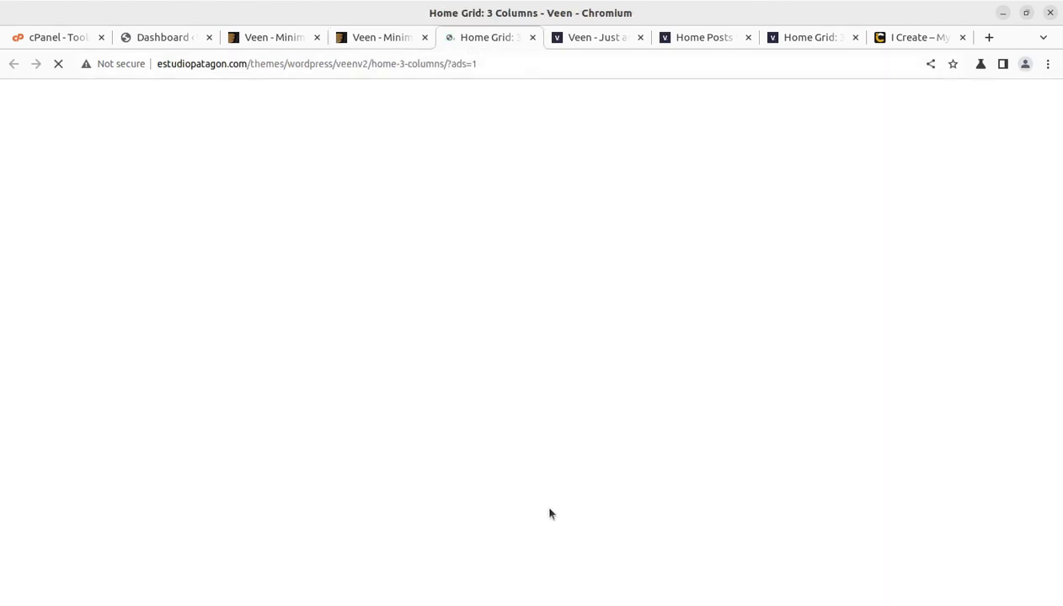
# Step: Open "The spectacle before us was indeed sublime" from the three-column demo and examine the article through its author section
pyautogui.click(811, 39)
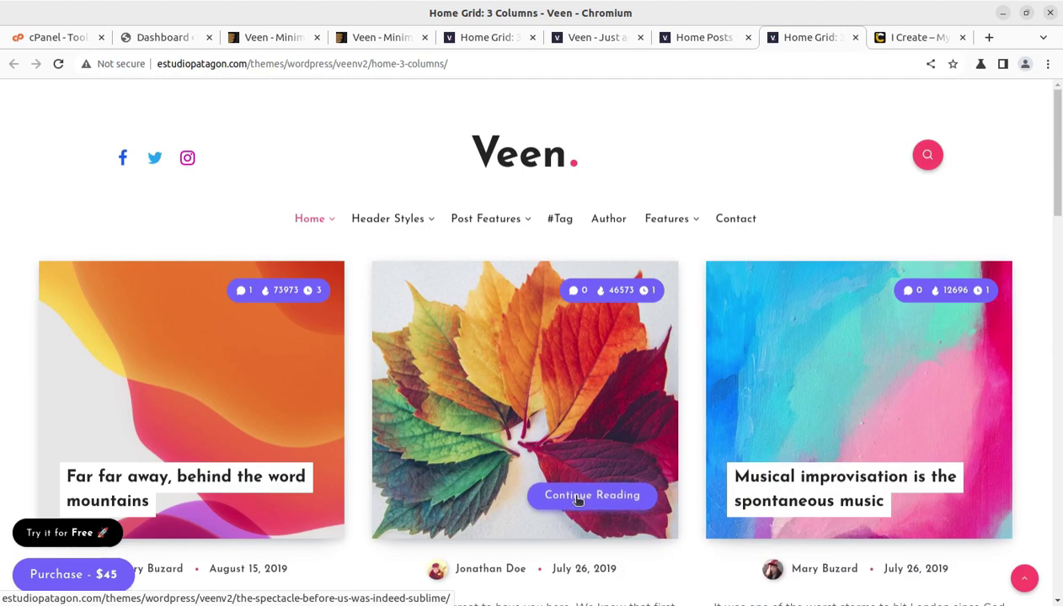
pyautogui.click(520, 480)
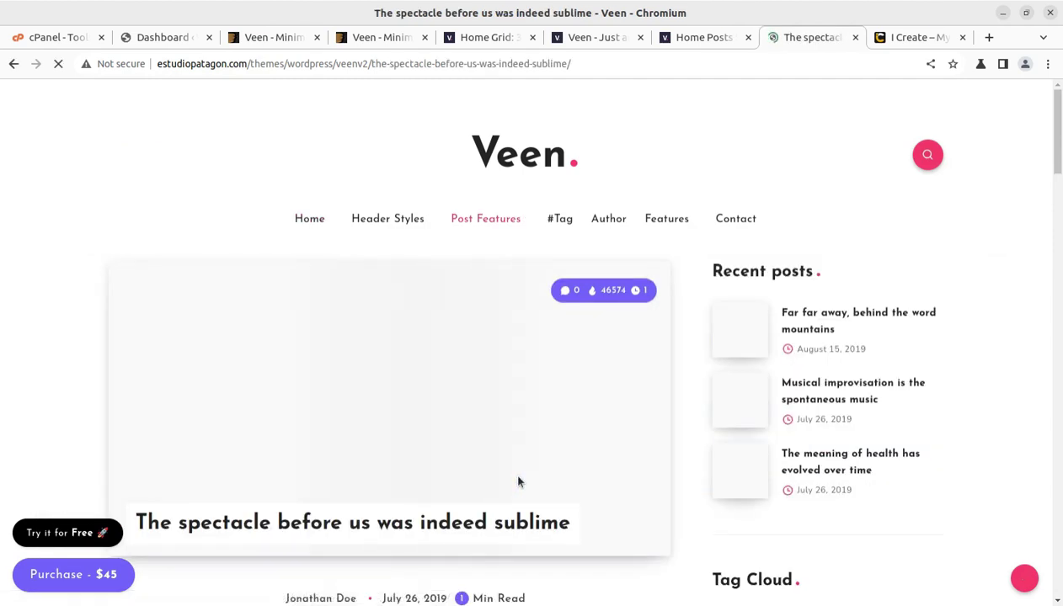
pyautogui.scroll(-3, 517, 478)
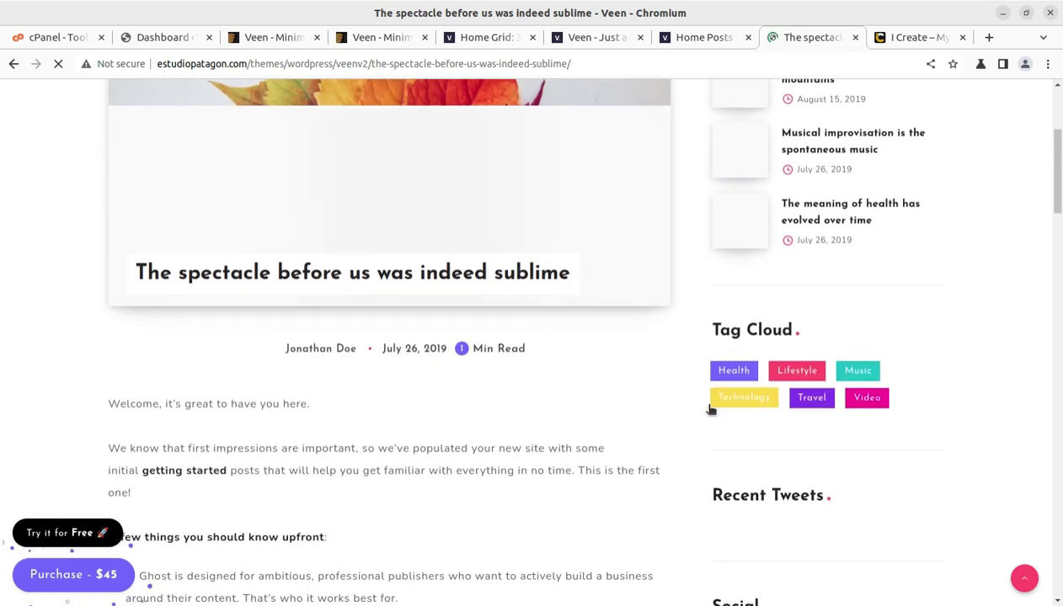
pyautogui.scroll(-4, 701, 401)
pyautogui.scroll(-7, 482, 368)
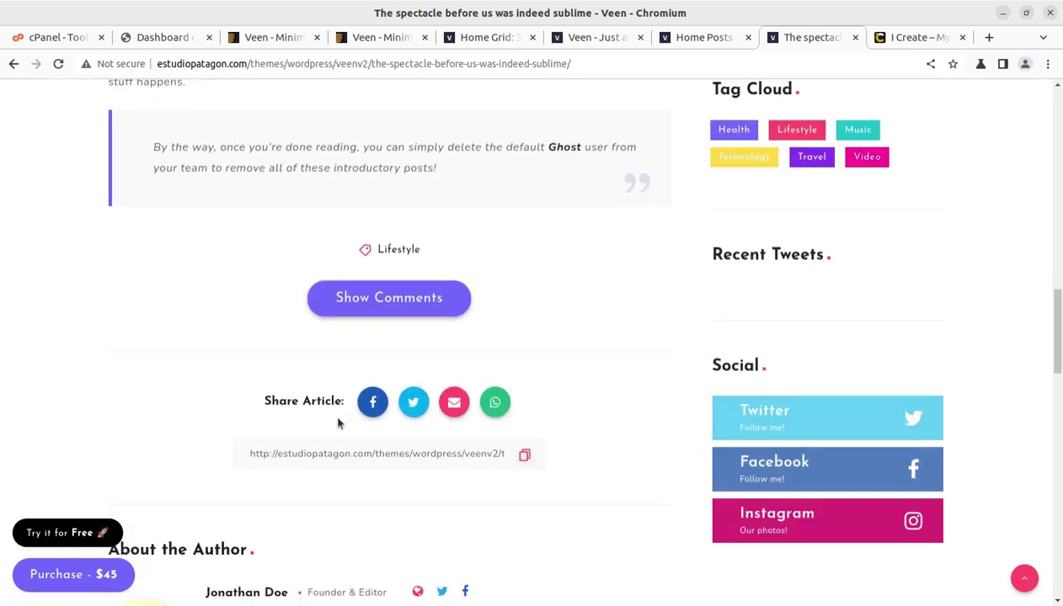
pyautogui.scroll(-2, 338, 423)
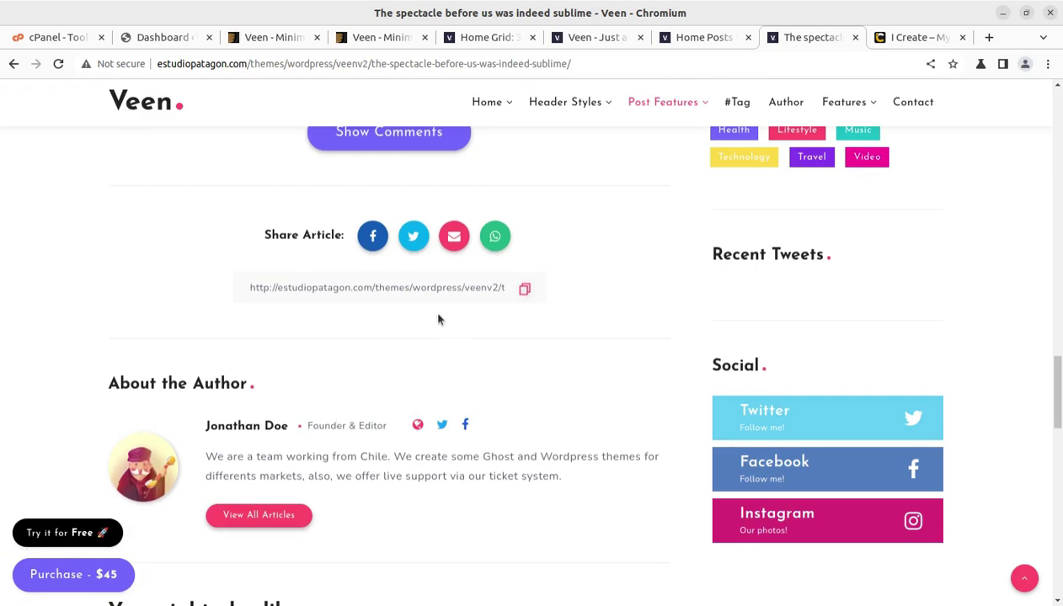
# Step: Return to the header of Veen's ThemeForest item page, then switch to the I Create website
pyautogui.click(263, 42)
pyautogui.scroll(5, 239, 386)
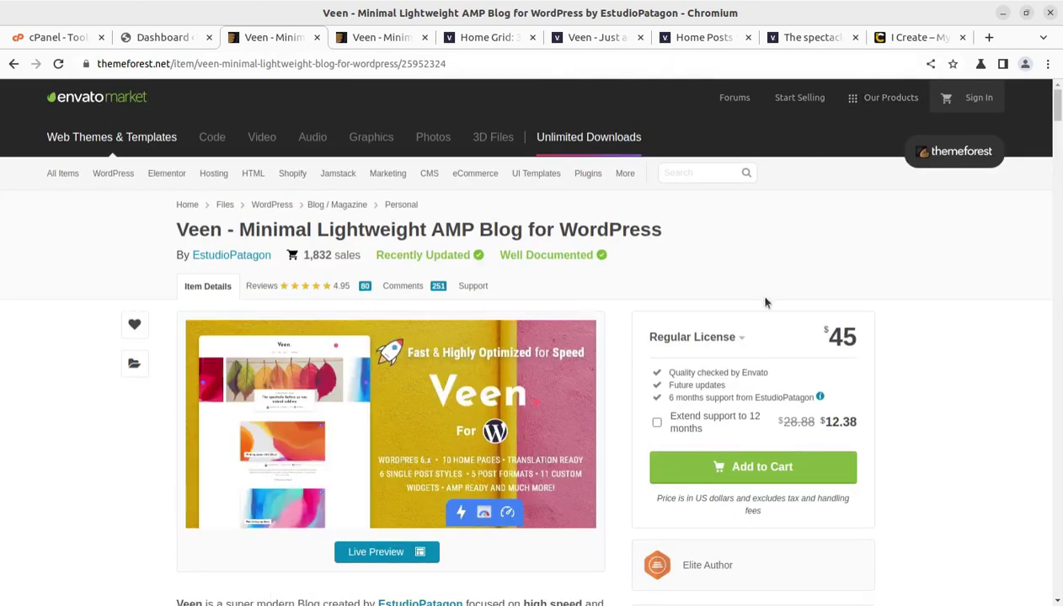
pyautogui.click(914, 38)
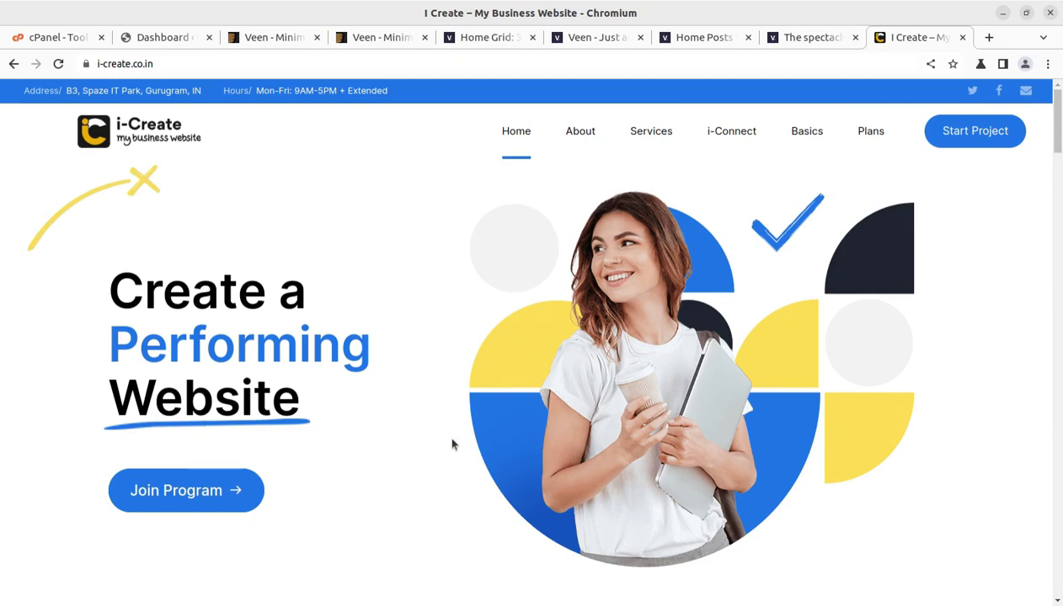
# Step: Examine the "Flexibility & Features" section of the I Create home page
pyautogui.scroll(-5, 452, 446)
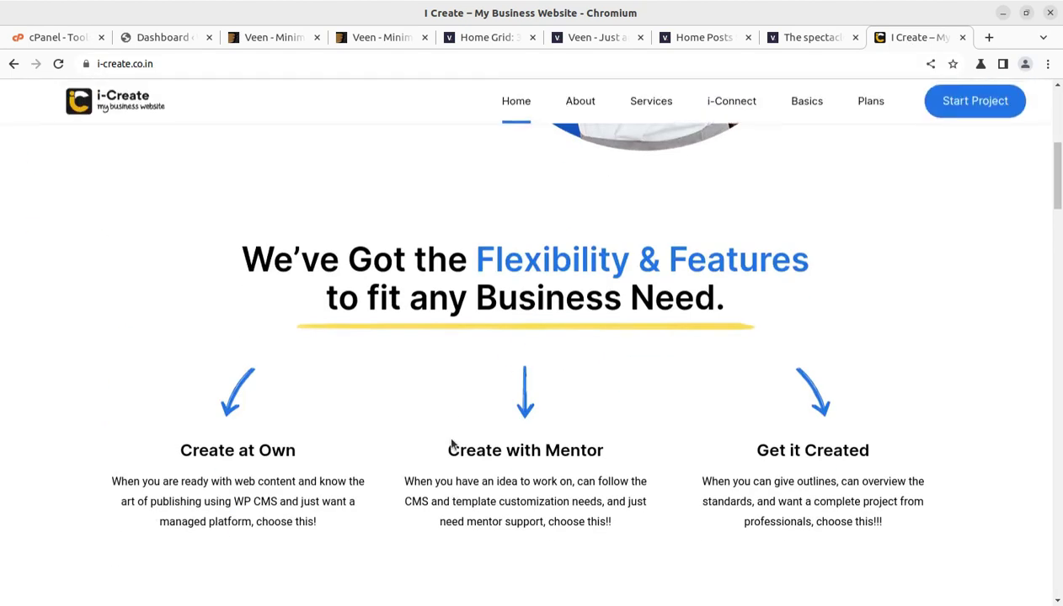
pyautogui.scroll(-1, 453, 447)
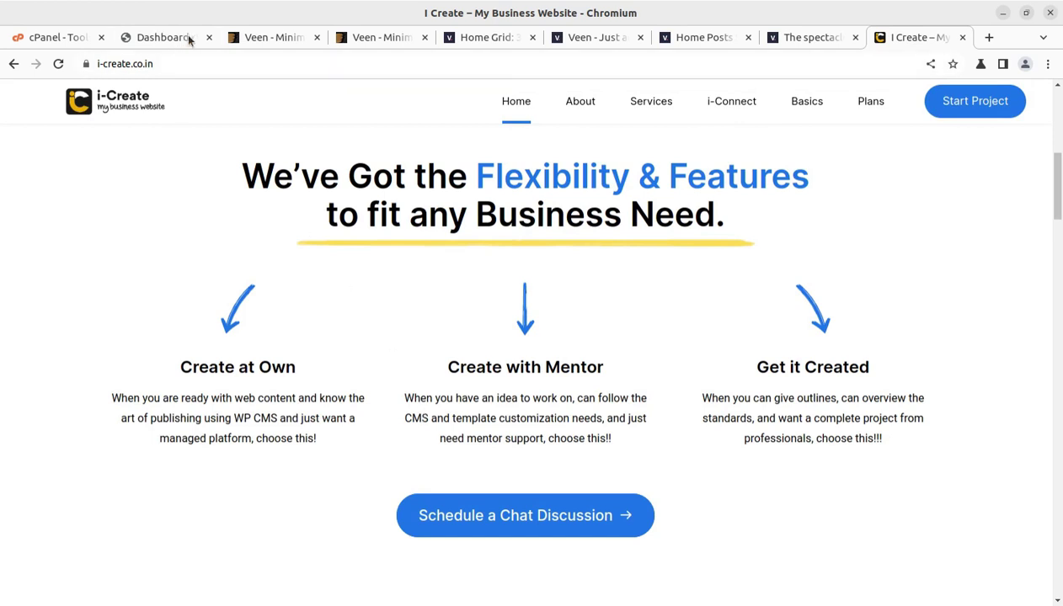
pyautogui.scroll(2, 371, 307)
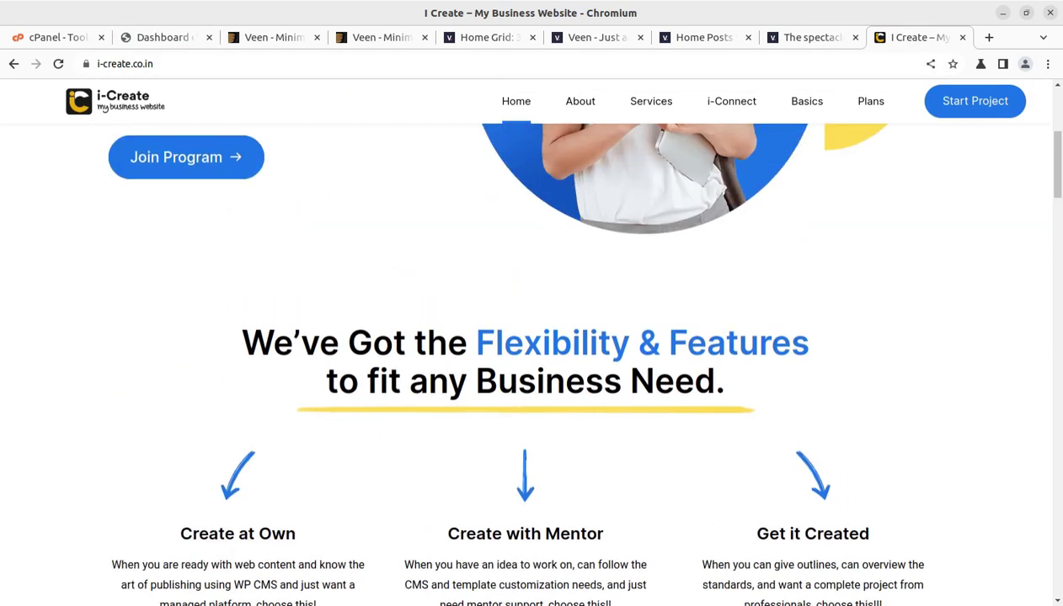
# Step: Switch to the file manager, open the veen_v2.6.0 download folder and inspect its theme archives and Plugins folder
pyautogui.hotkey('alt', 'Tab')
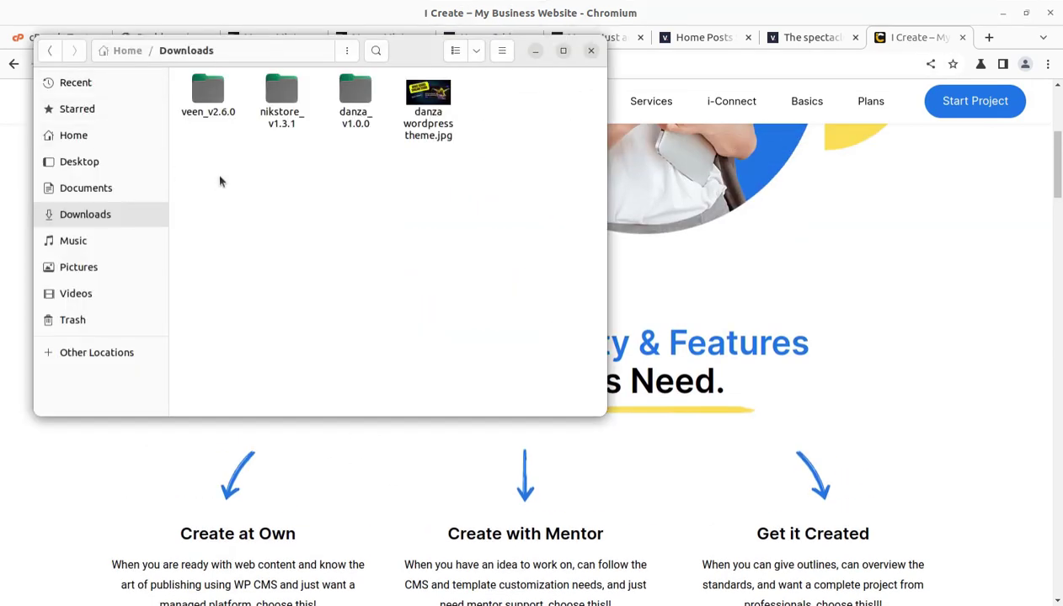
pyautogui.doubleClick(208, 91)
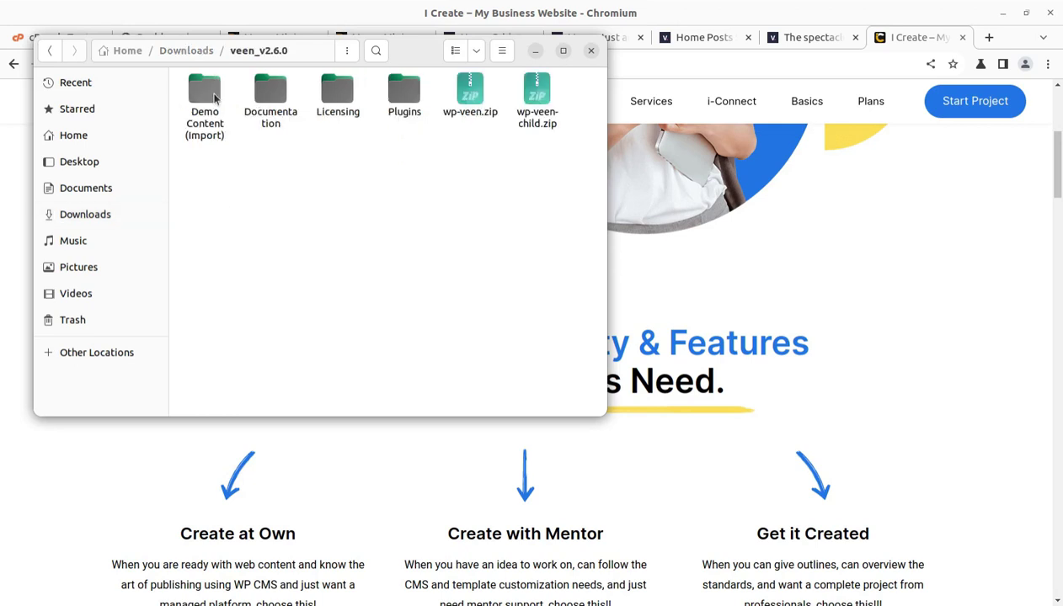
pyautogui.click(469, 101)
pyautogui.click(549, 114)
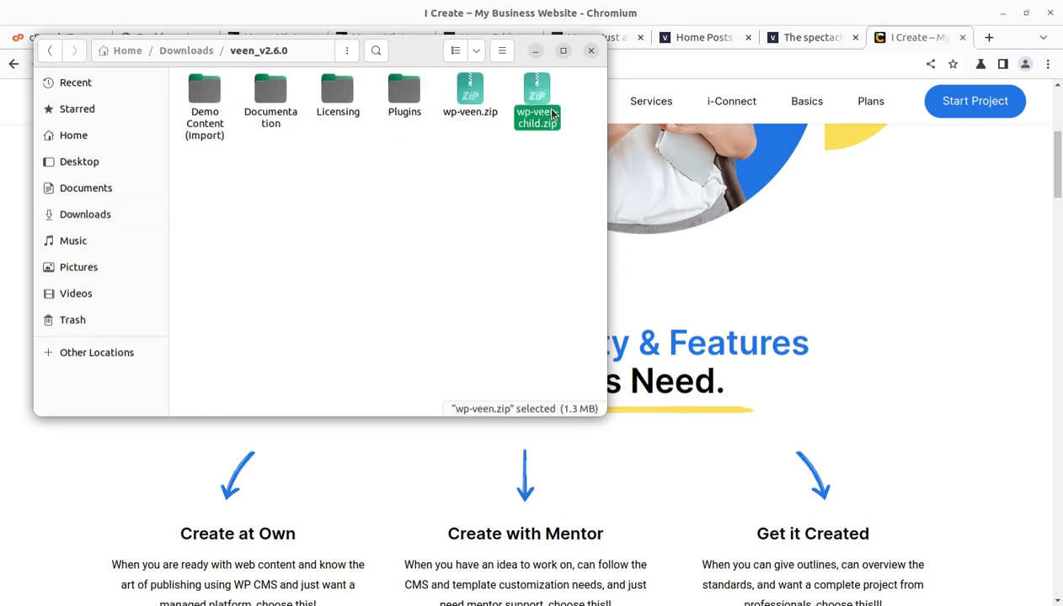
pyautogui.doubleClick(409, 94)
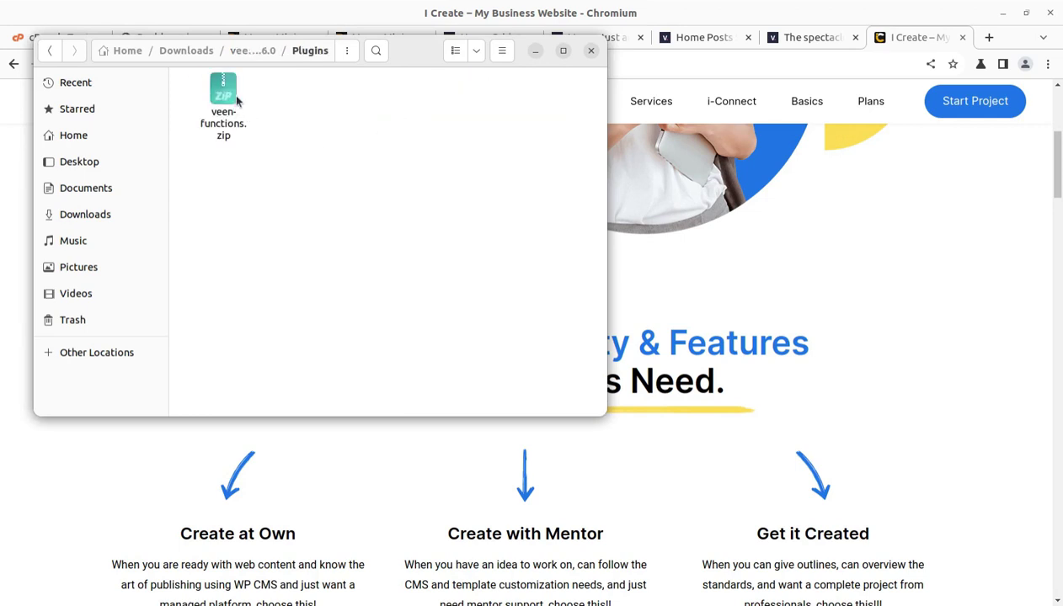
# Step: Return to the veen_v2.6.0 folder, check its remaining folders and wp-veen.zip, and minimize the file manager
pyautogui.click(263, 51)
pyautogui.press('Left')
pyautogui.press('Left')
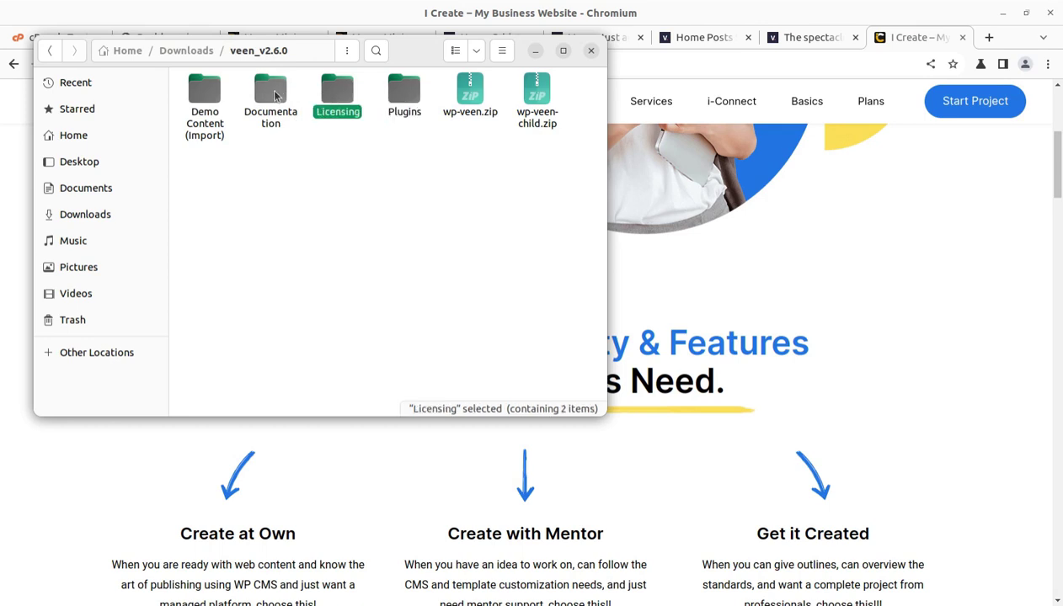
pyautogui.click(203, 89)
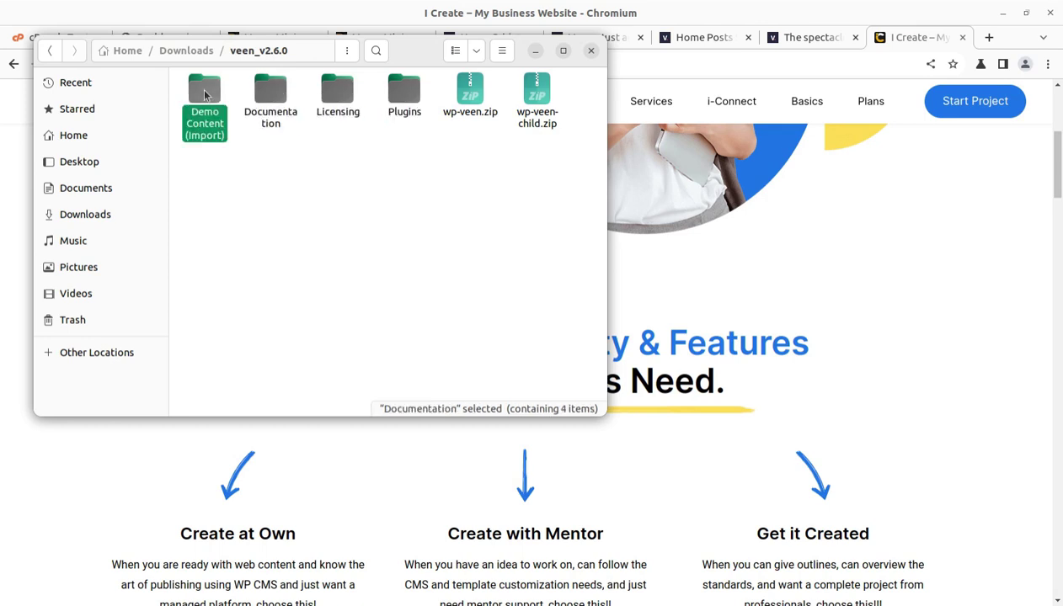
pyautogui.click(473, 95)
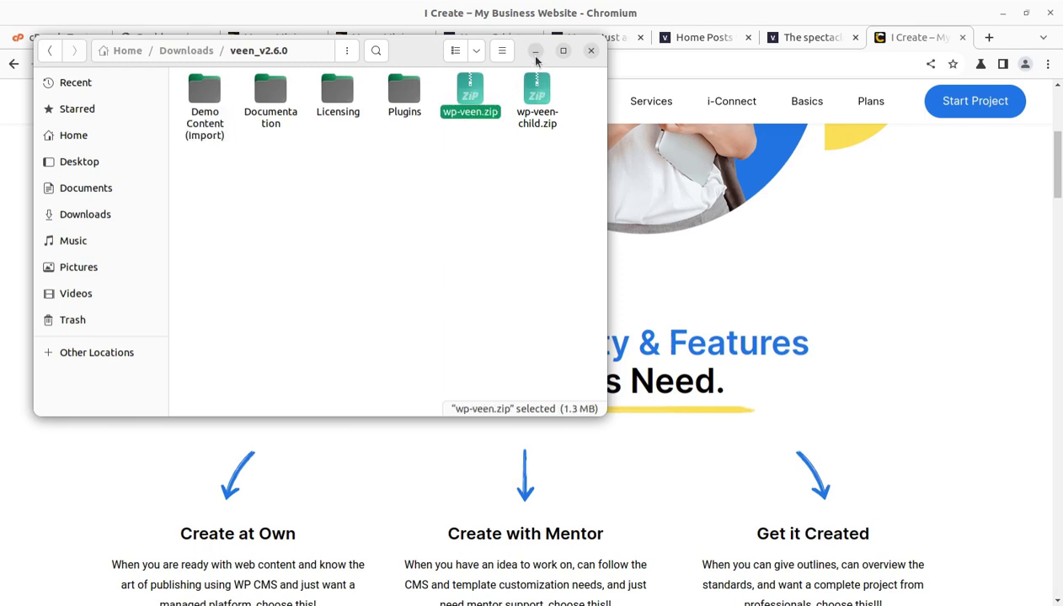
pyautogui.click(535, 51)
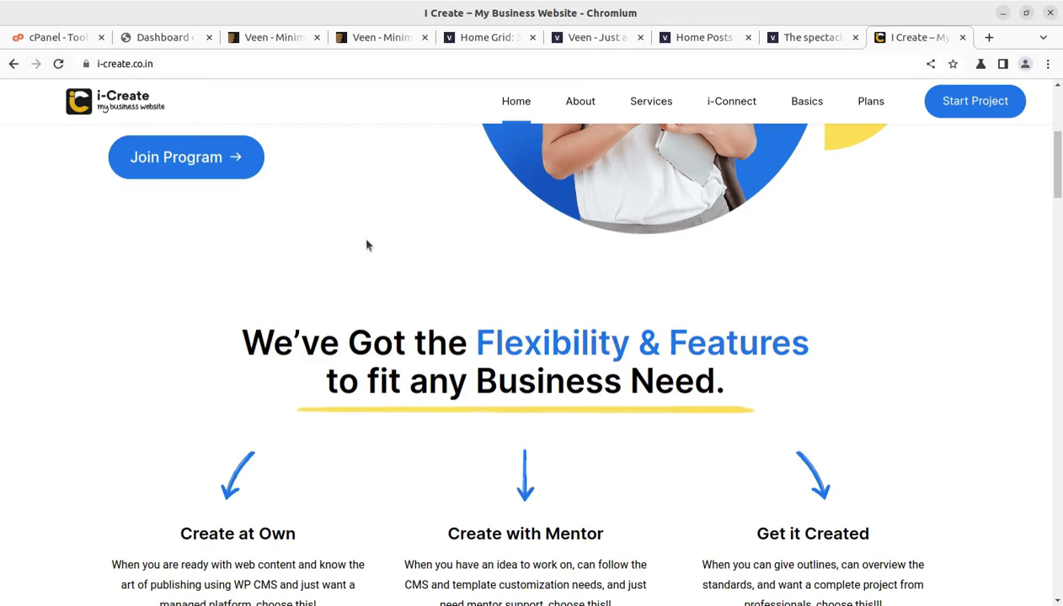
# Step: View the WordPress dashboard and the cPanel tools page, ending back on the dashboard
pyautogui.click(171, 42)
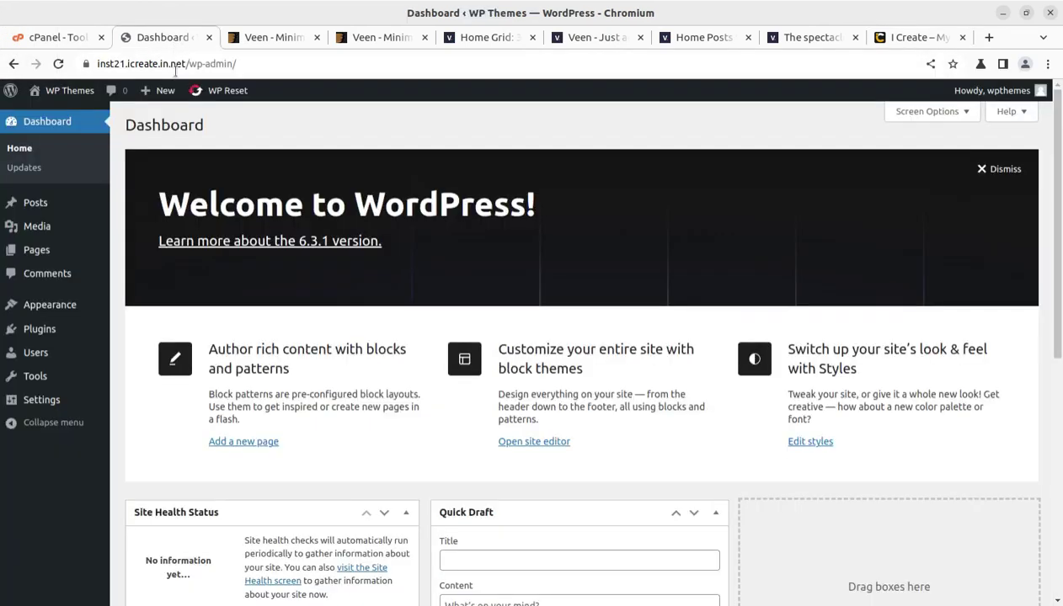
pyautogui.click(73, 41)
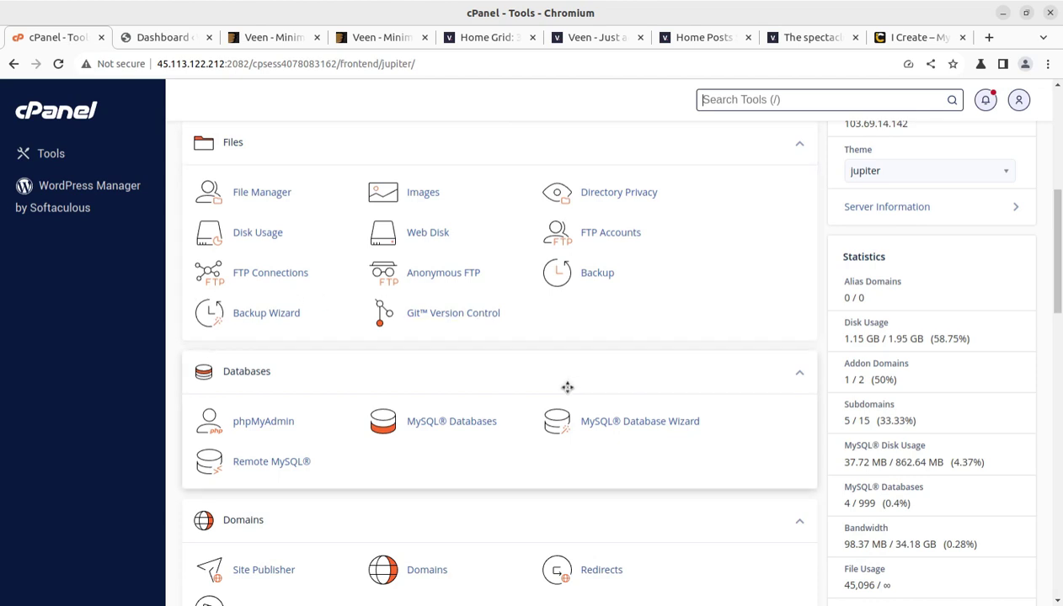
pyautogui.click(174, 40)
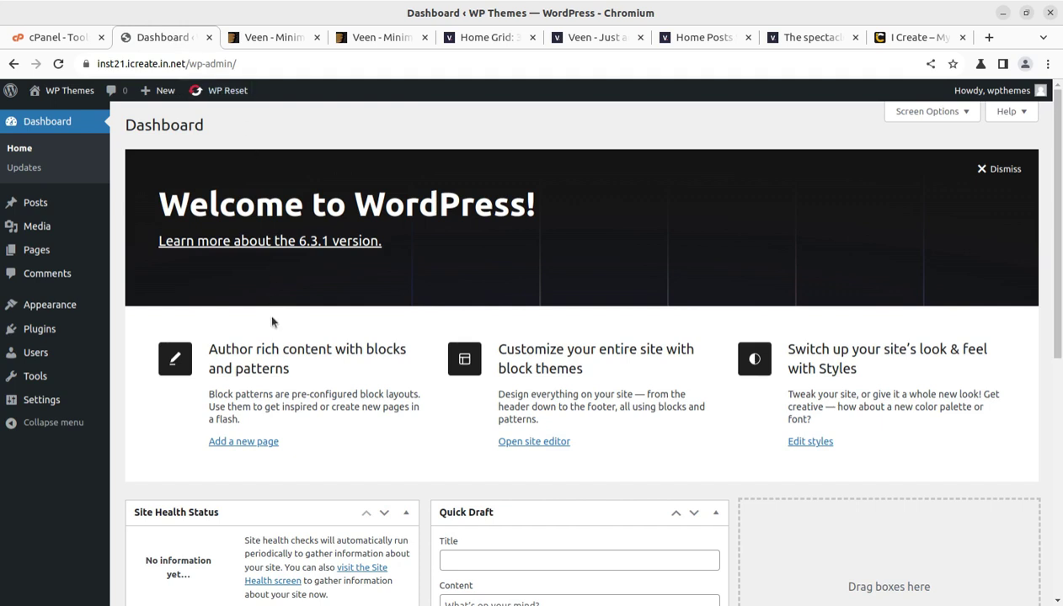
# Step: Open the form for uploading a new theme from the WordPress themes page
pyautogui.moveTo(99, 345)
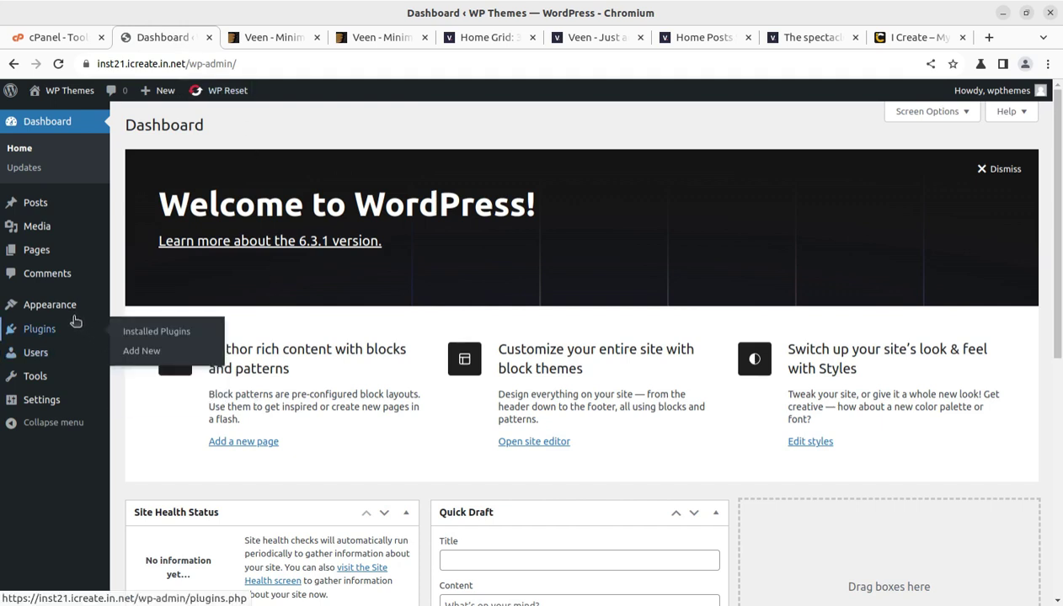
pyautogui.moveTo(70, 307)
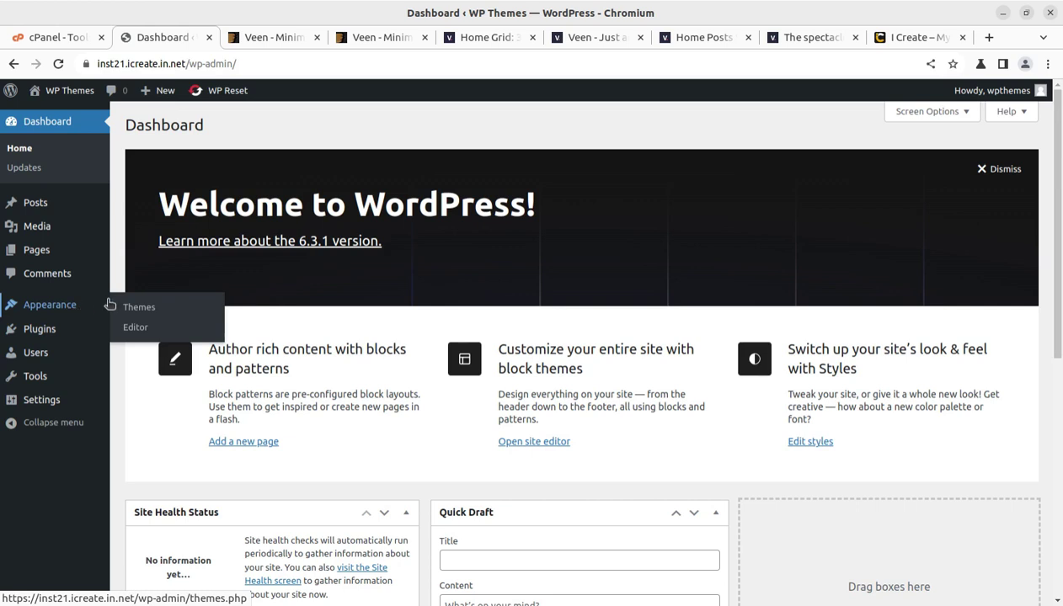
pyautogui.click(136, 308)
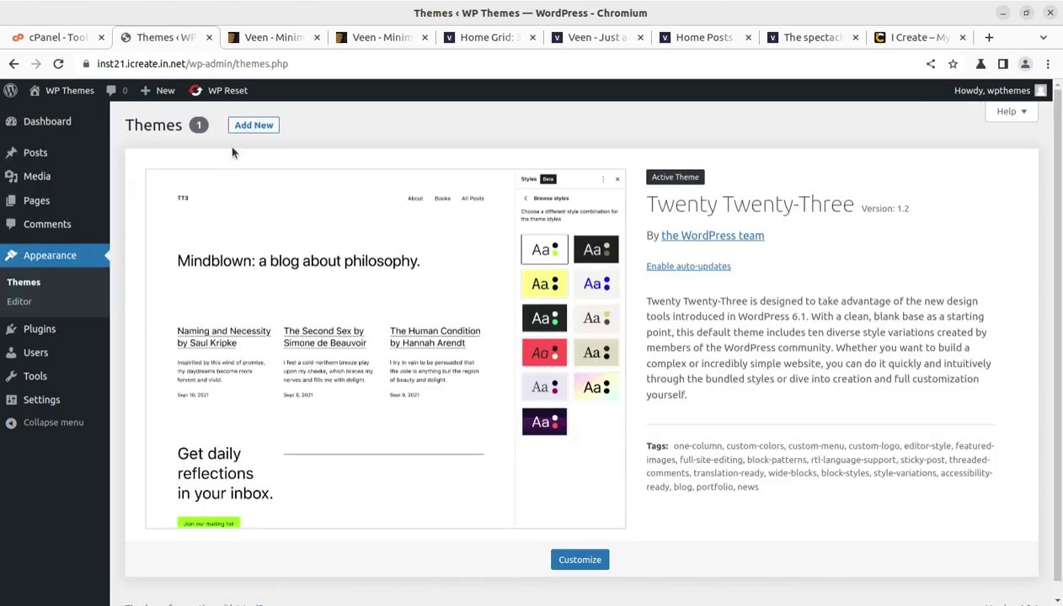
pyautogui.click(251, 128)
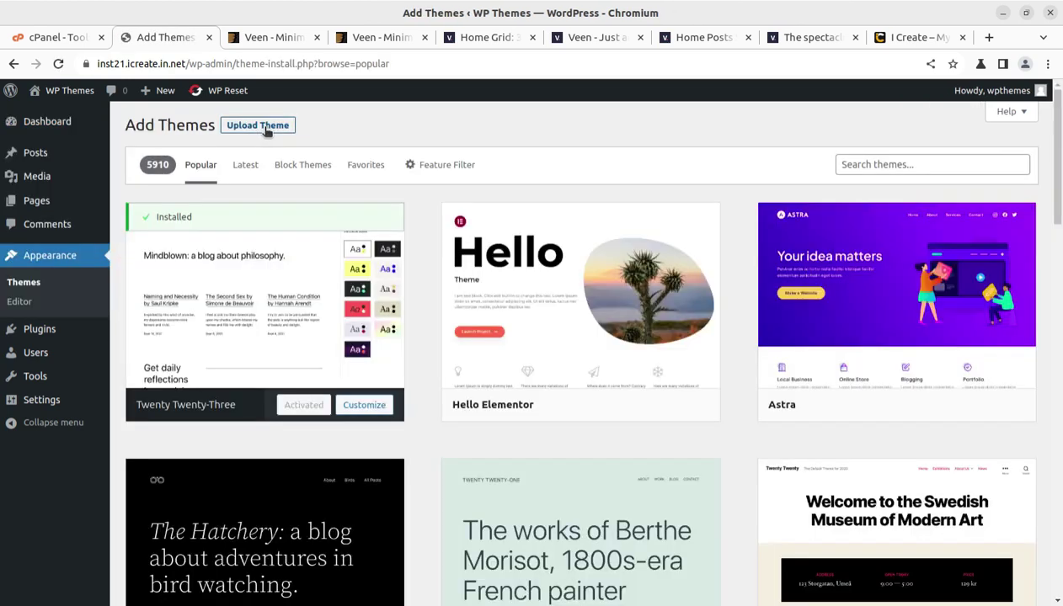
pyautogui.click(264, 128)
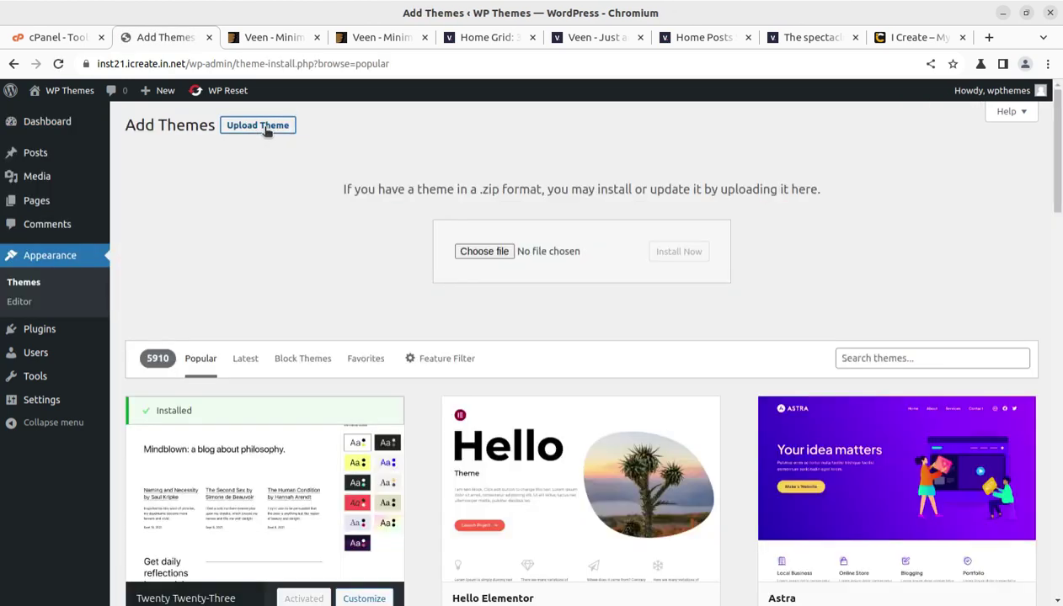
# Step: Install the theme from wp-veen.zip in the veen_v2.6.0 folder and go to the themes page
pyautogui.click(474, 252)
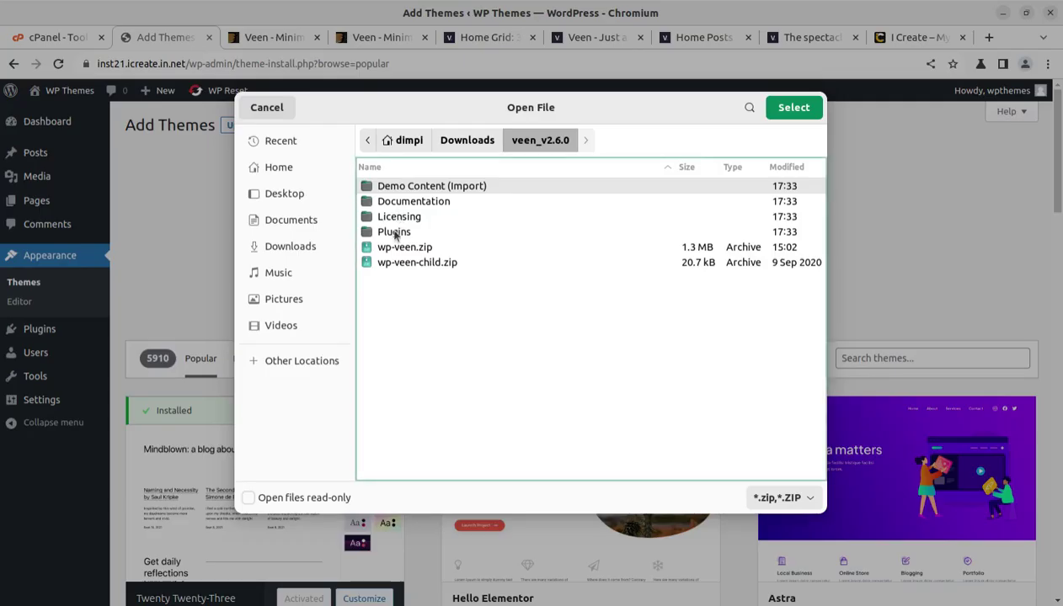
pyautogui.click(404, 247)
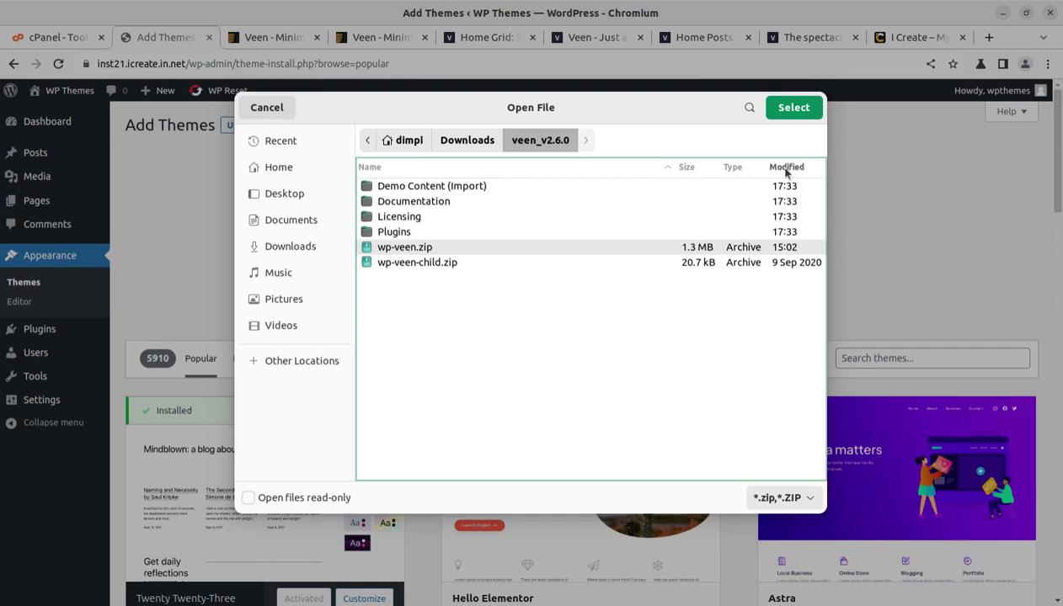
pyautogui.click(793, 108)
pyautogui.click(676, 261)
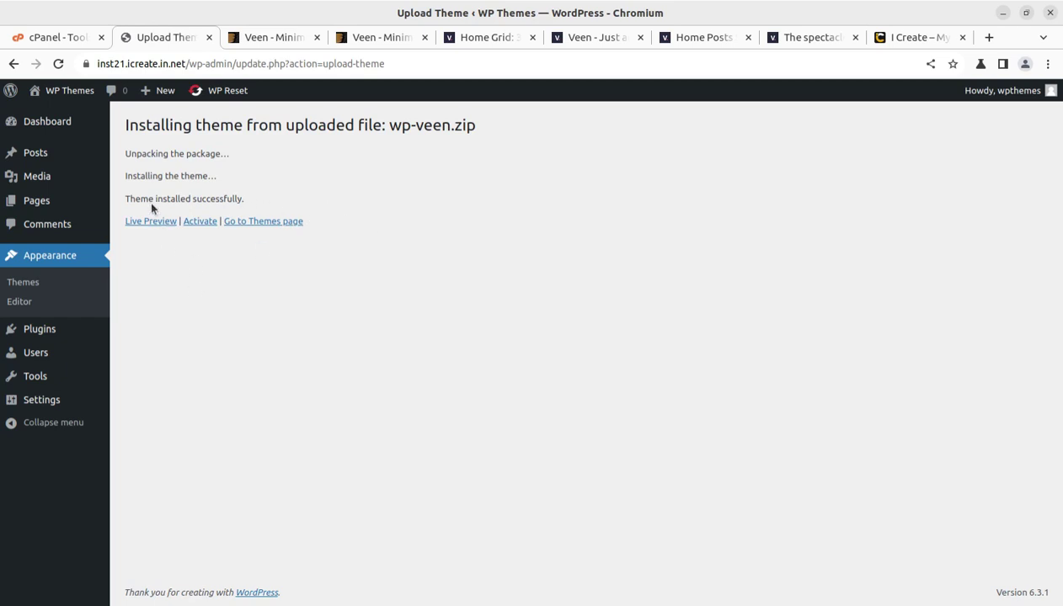
pyautogui.moveTo(128, 202); pyautogui.dragTo(246, 208)
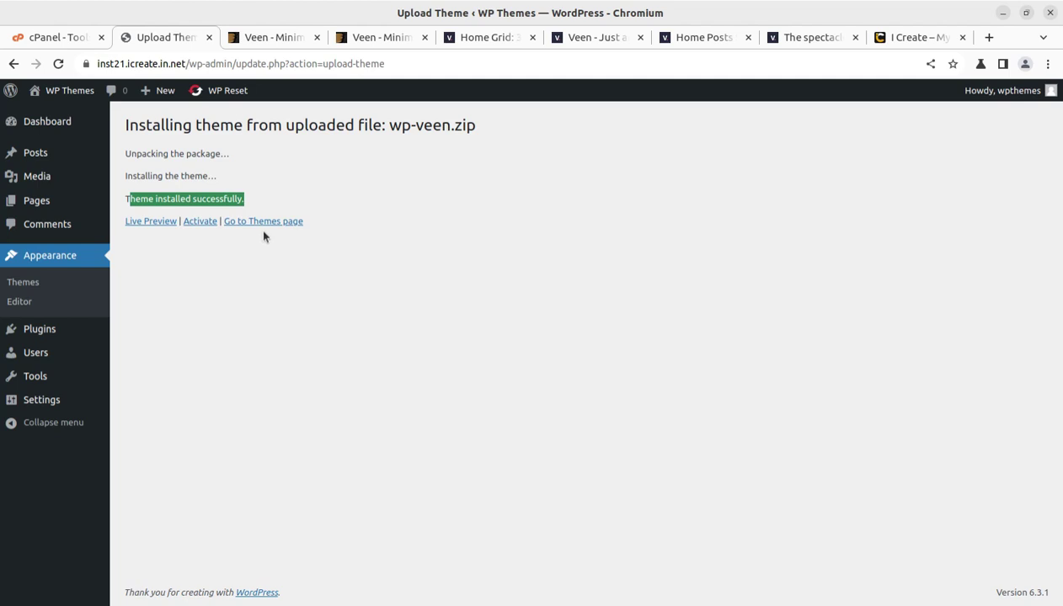
pyautogui.click(265, 222)
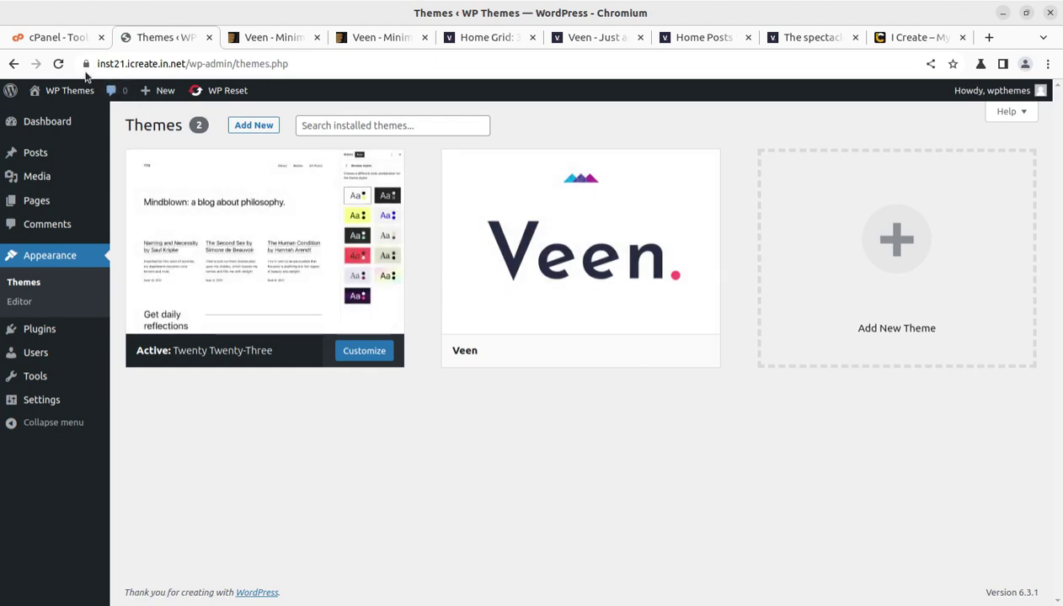
# Step: Open the site's front end in a new tab, view its current home page and return to the themes page
pyautogui.moveTo(73, 90)
pyautogui.middleClick(49, 116)
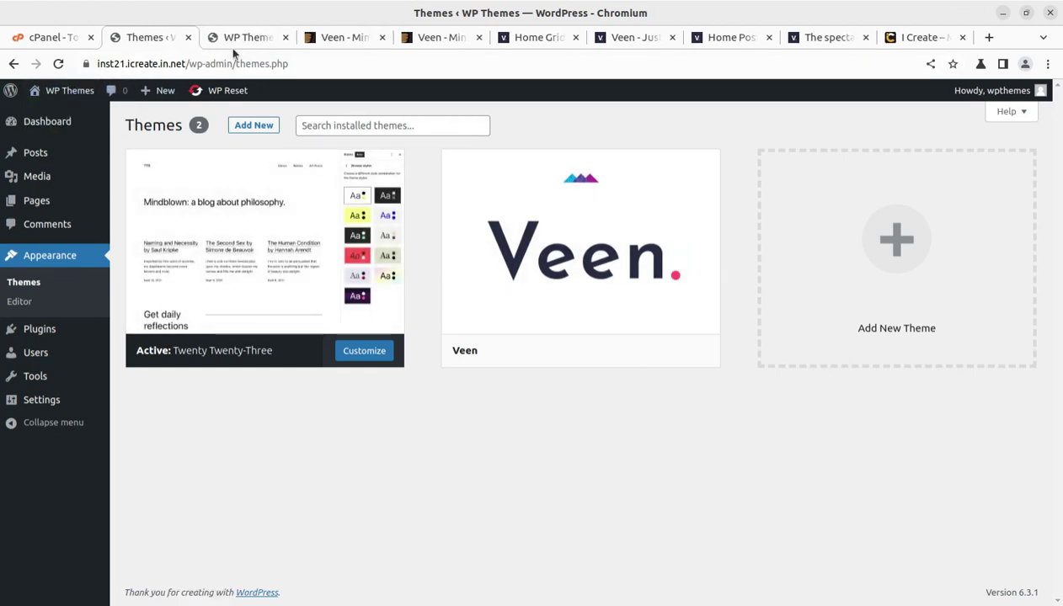
pyautogui.click(232, 47)
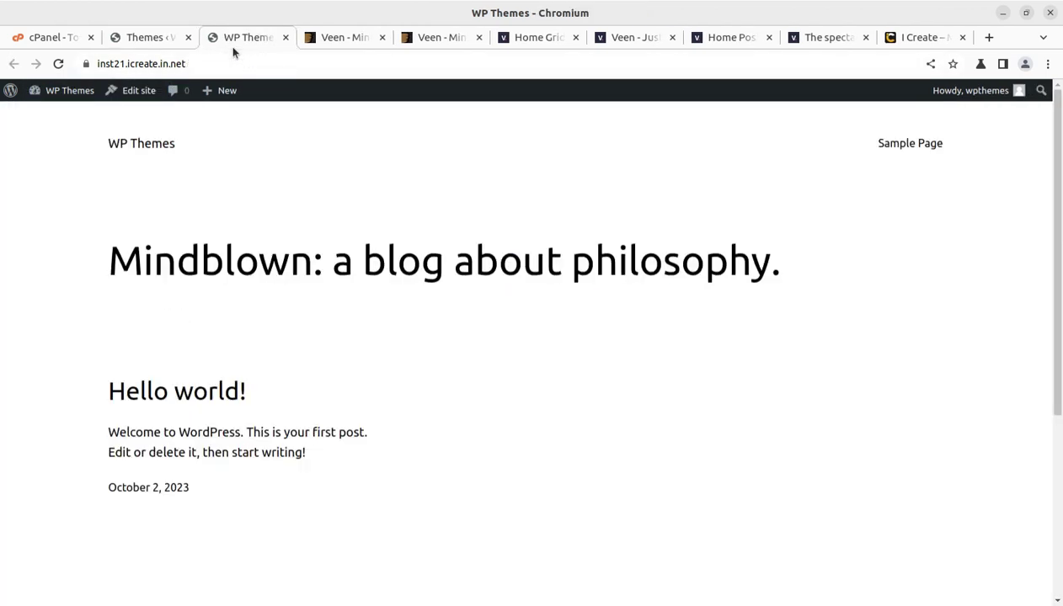
pyautogui.click(139, 39)
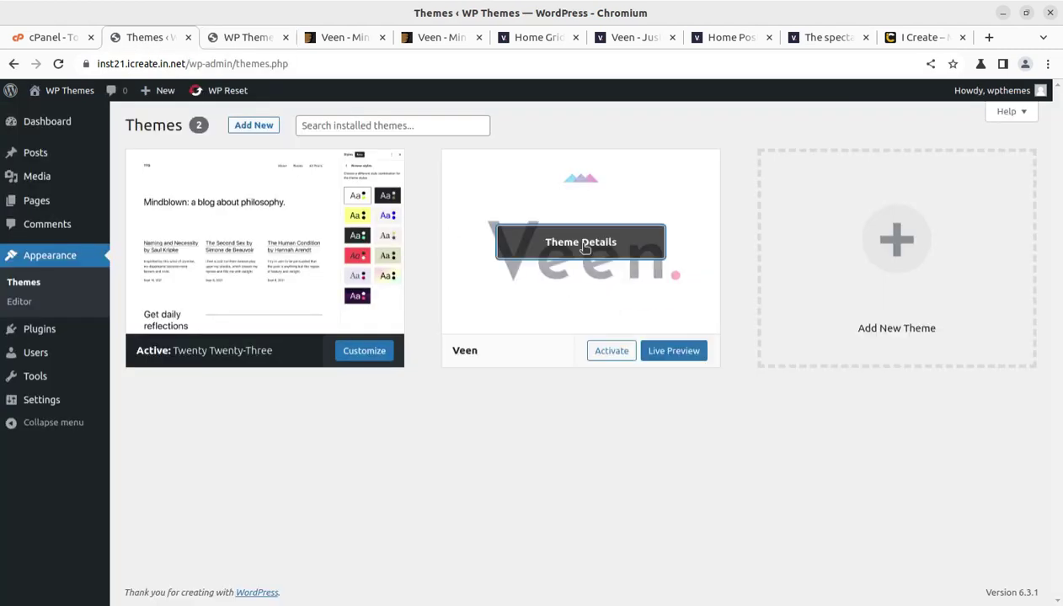
# Step: Open the Veen theme's details and examine its version and author
pyautogui.click(590, 253)
pyautogui.moveTo(640, 200); pyautogui.dragTo(771, 205)
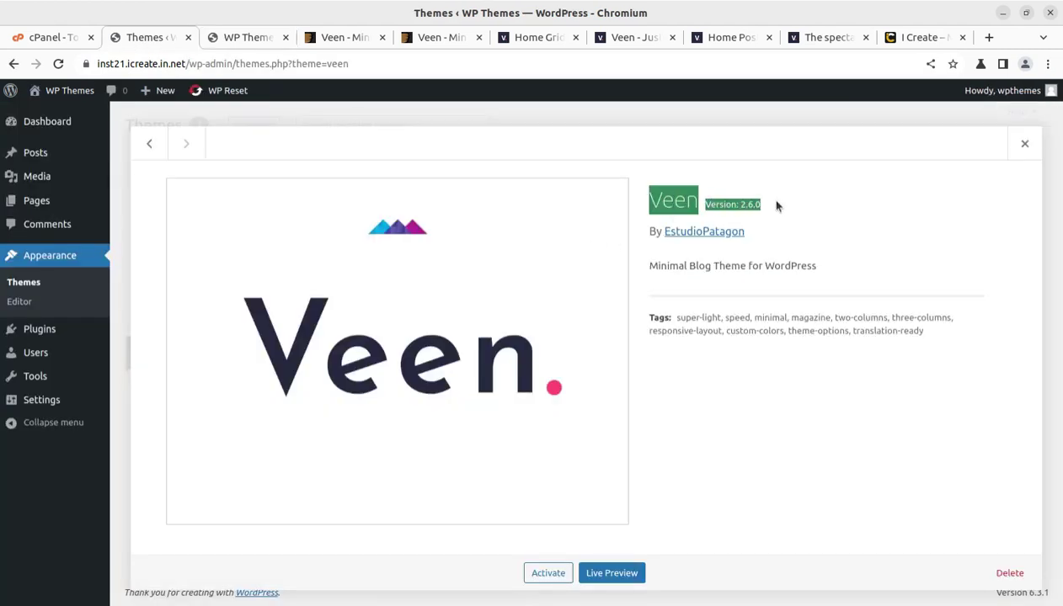
pyautogui.click(784, 244)
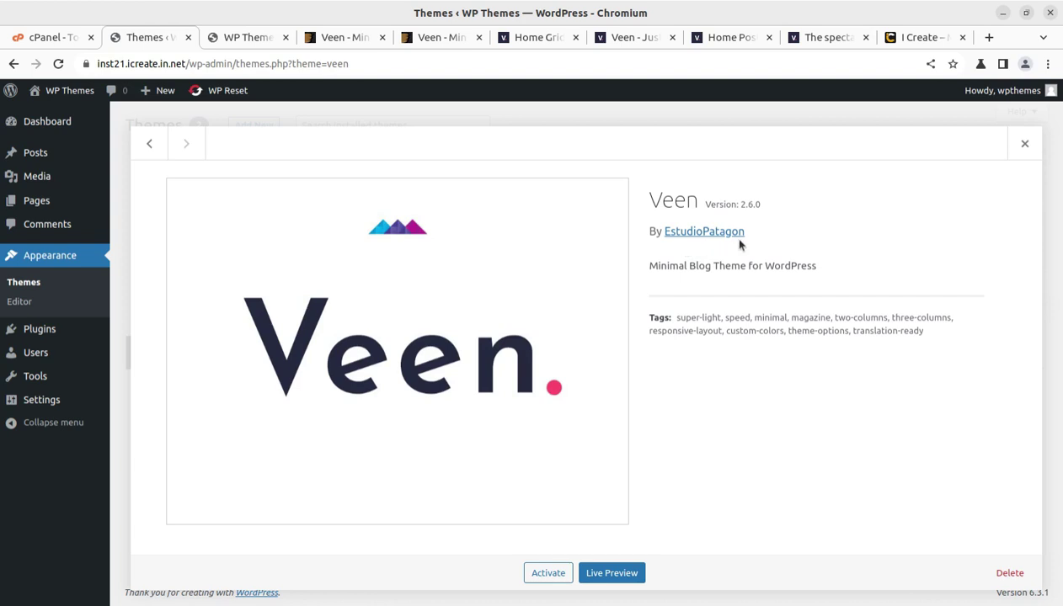
pyautogui.moveTo(730, 226); pyautogui.dragTo(664, 230)
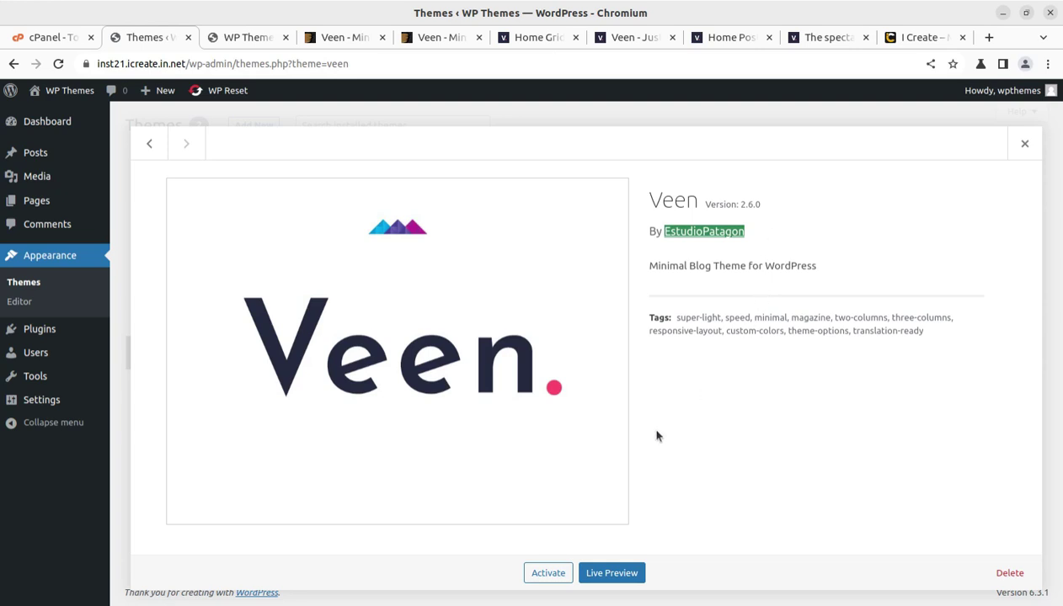
# Step: Activate the Veen theme and start its setup wizard
pyautogui.click(554, 576)
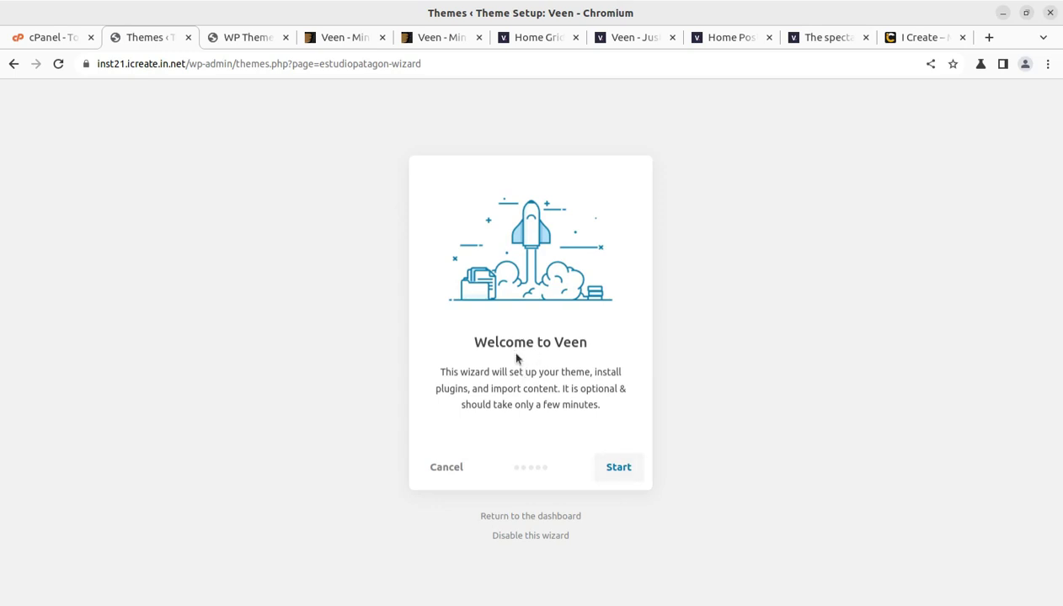
pyautogui.click(609, 470)
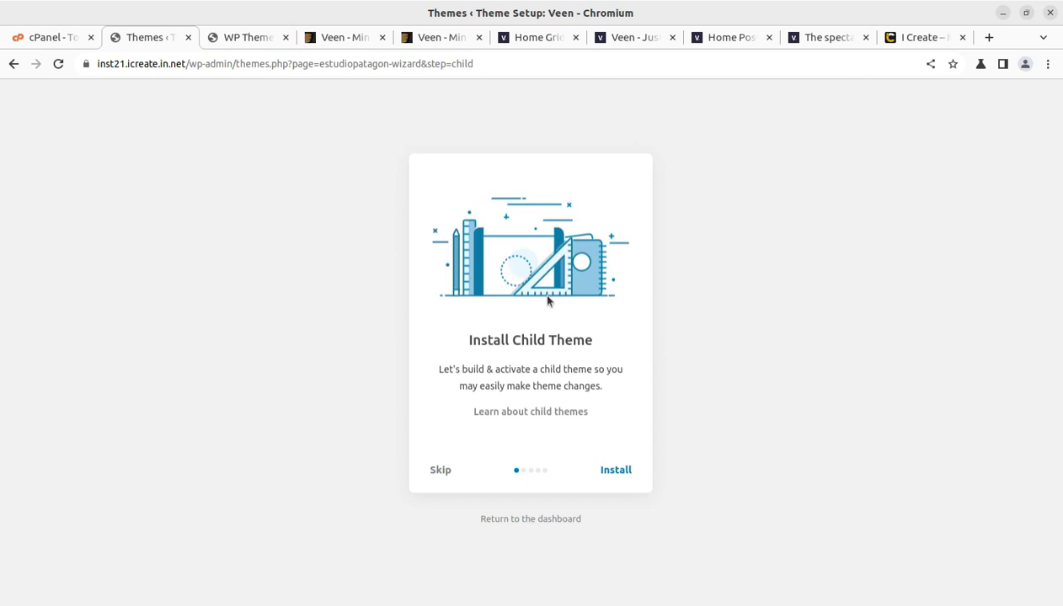
# Step: Skip the child theme, continue to the Install Plugins stage and expand its advanced plugin list
pyautogui.click(440, 473)
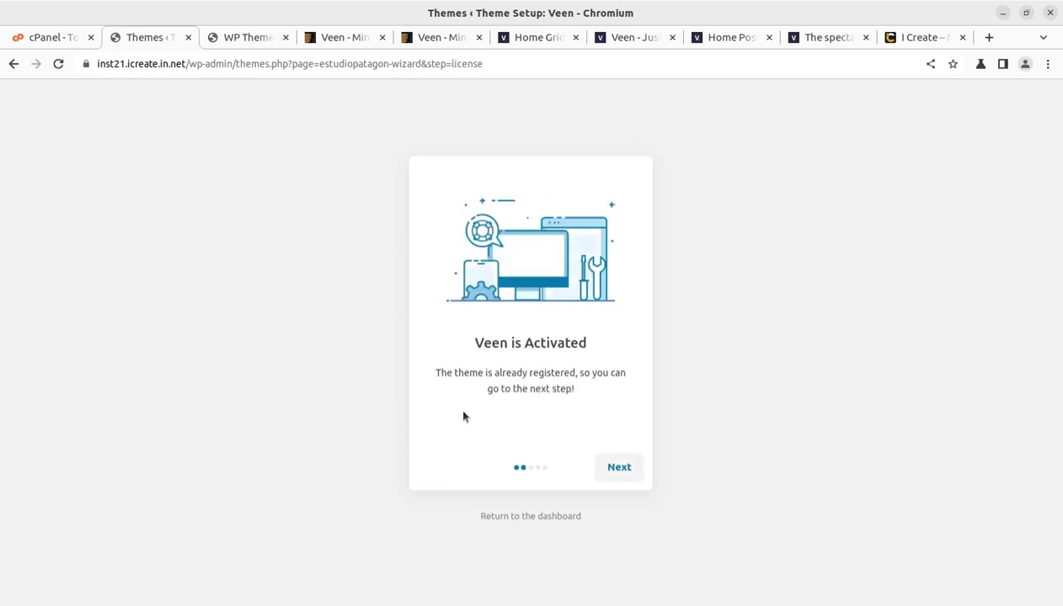
pyautogui.click(613, 470)
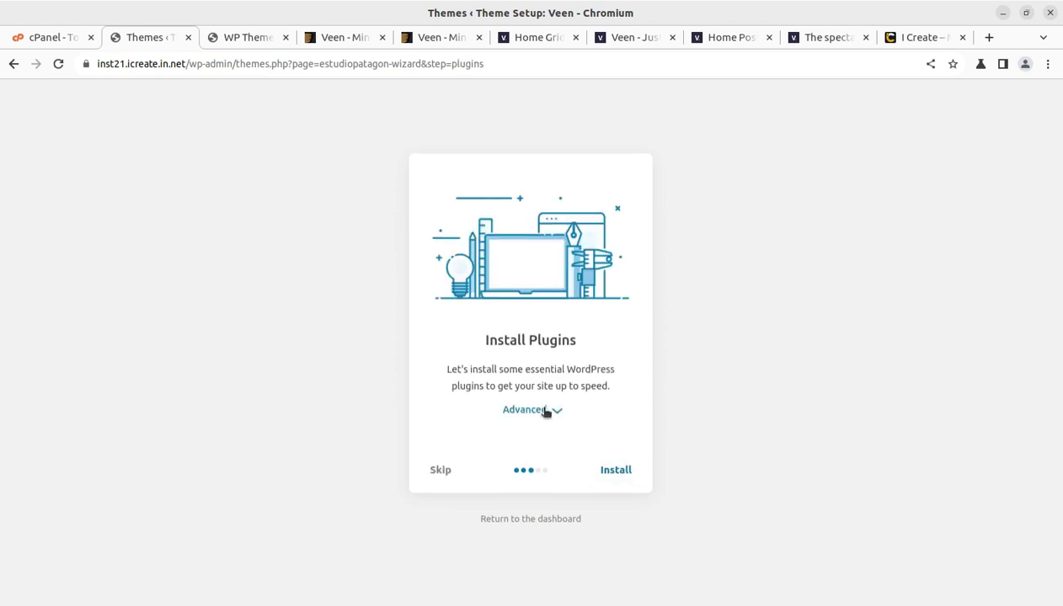
pyautogui.click(546, 411)
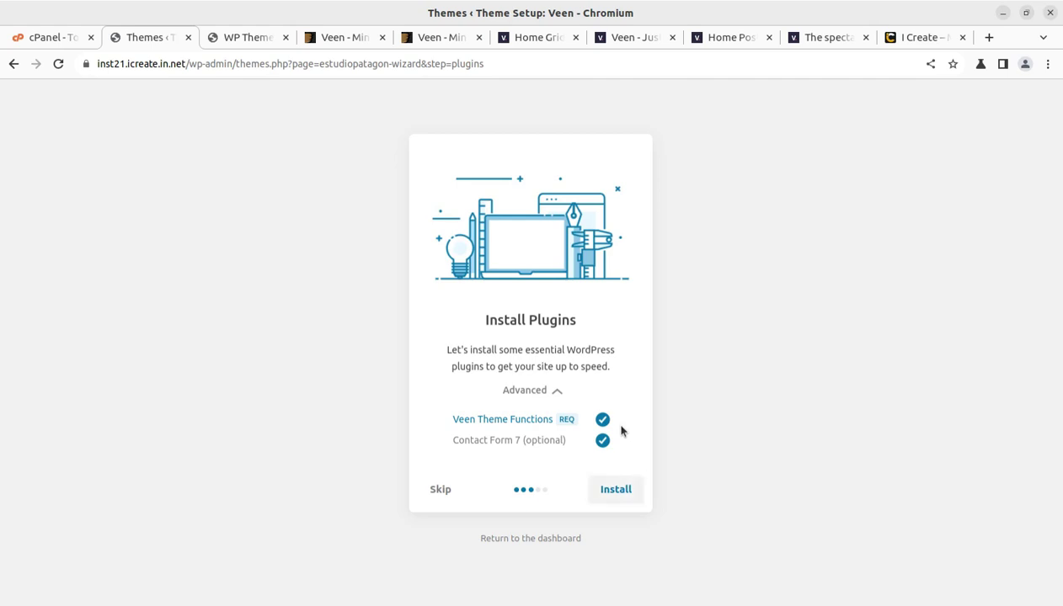
# Step: Install the Veen Theme Functions and Contact Form 7 plugins, and start importing the demo content, widgets, theme options and menus
pyautogui.click(619, 490)
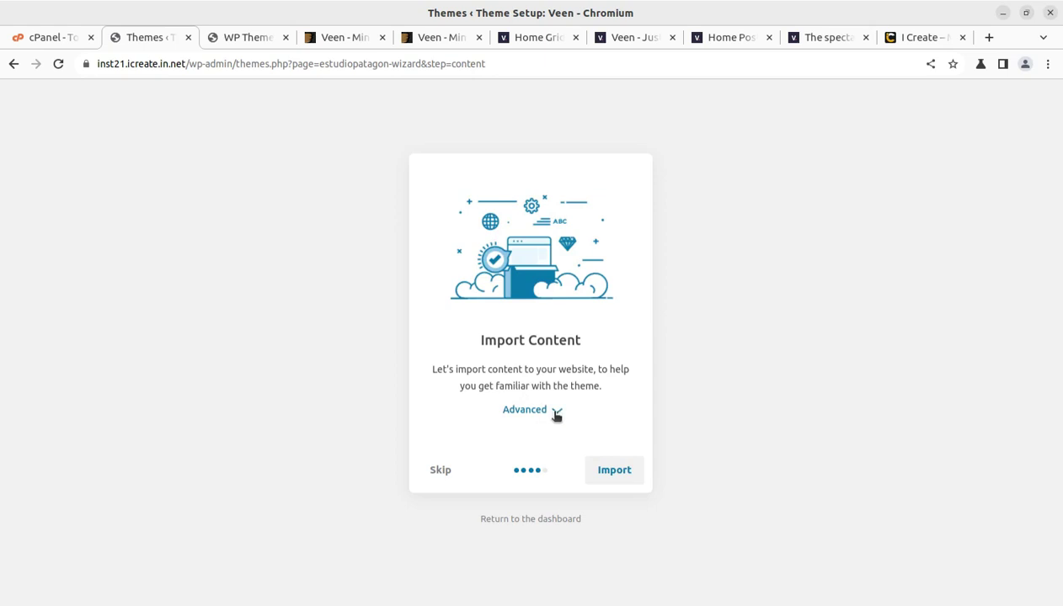
pyautogui.click(555, 411)
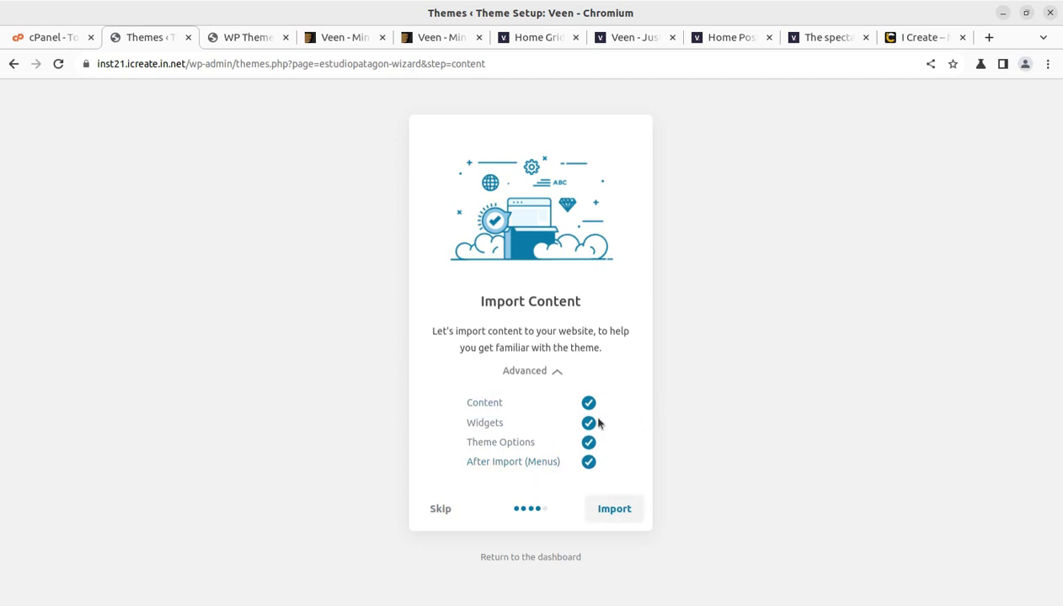
pyautogui.click(611, 519)
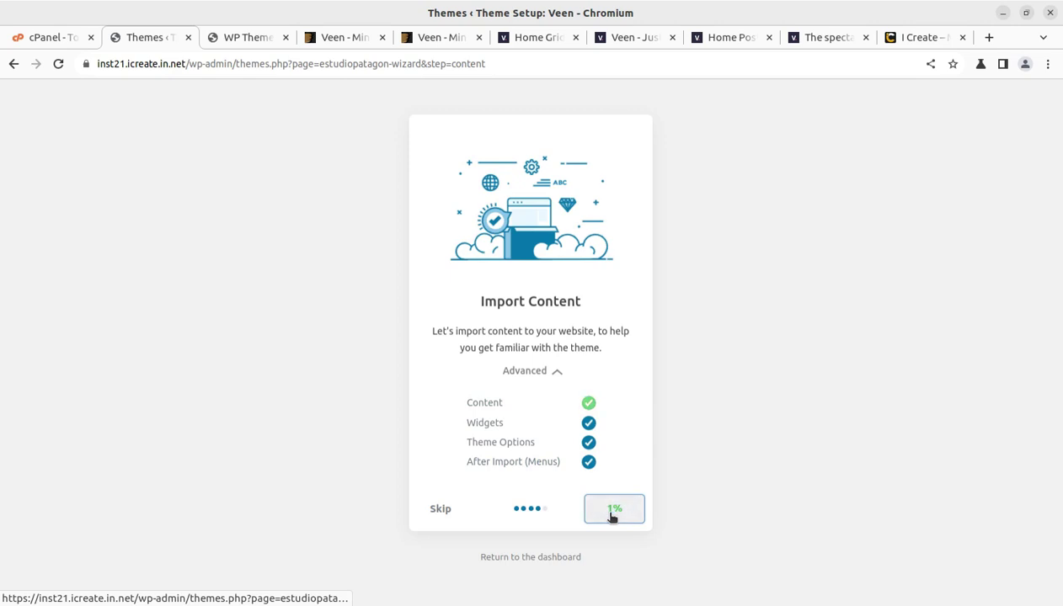
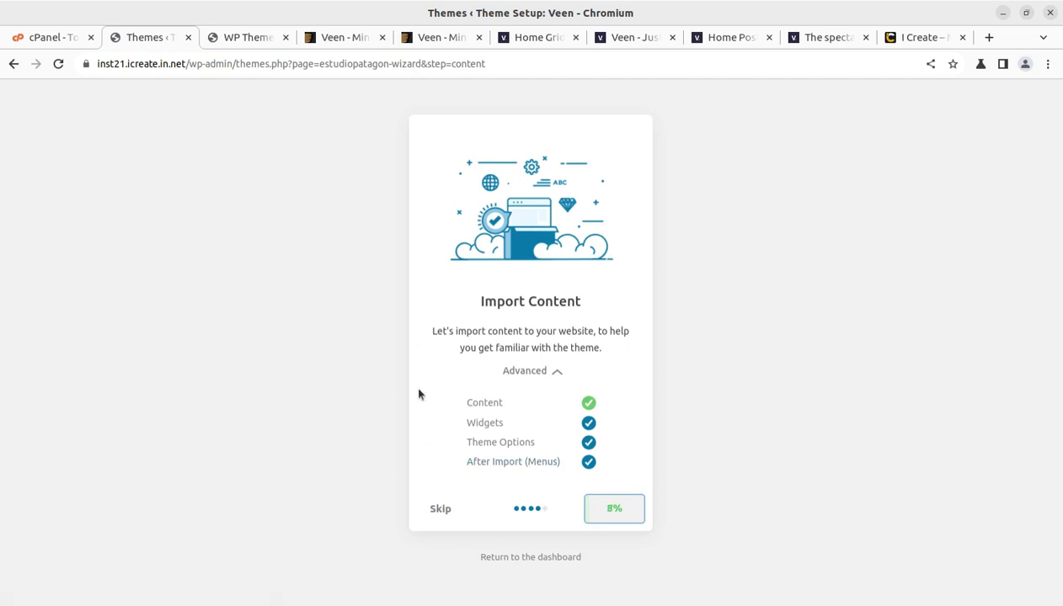
# Step: Open the dashboard's media library in the site's front-end tab to check the imported images
pyautogui.click(240, 40)
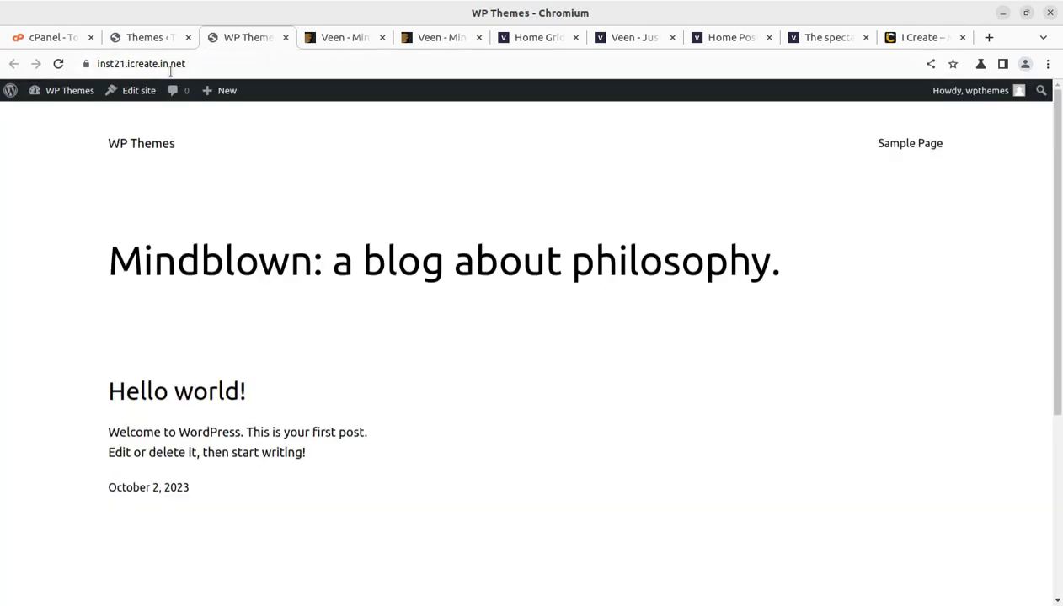
pyautogui.moveTo(71, 90)
pyautogui.click(51, 123)
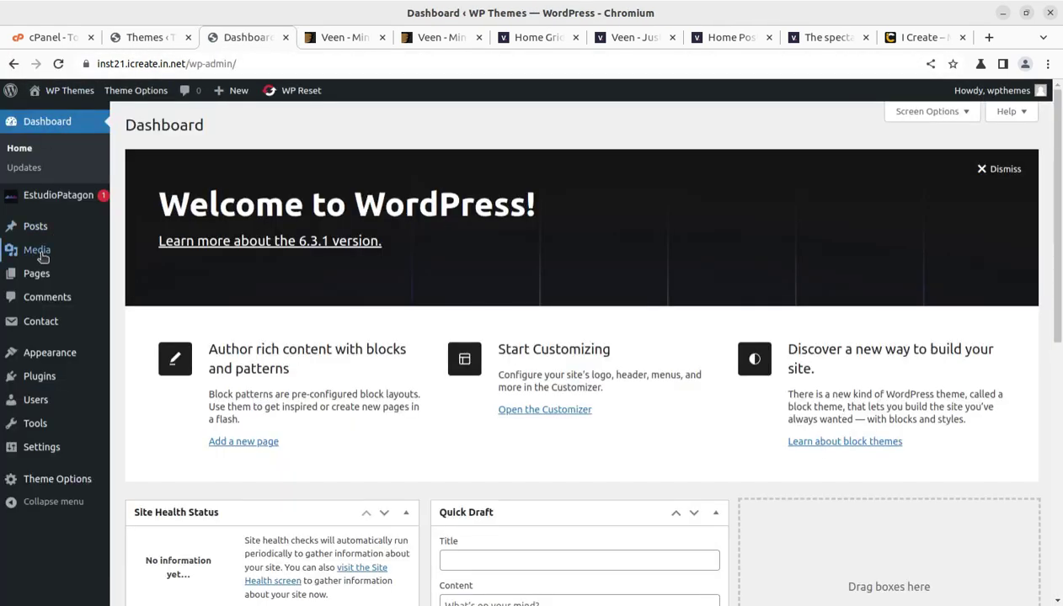
pyautogui.moveTo(48, 257)
pyautogui.click(135, 257)
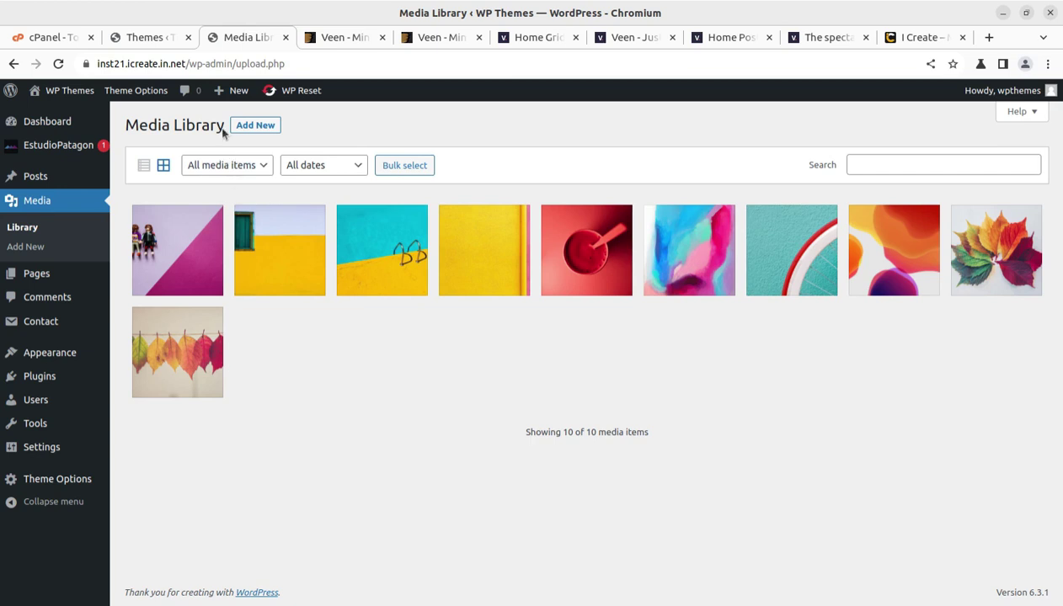
# Step: Expand the extra links on the setup wizard's completion page and reload the media library to check the imported images
pyautogui.click(155, 40)
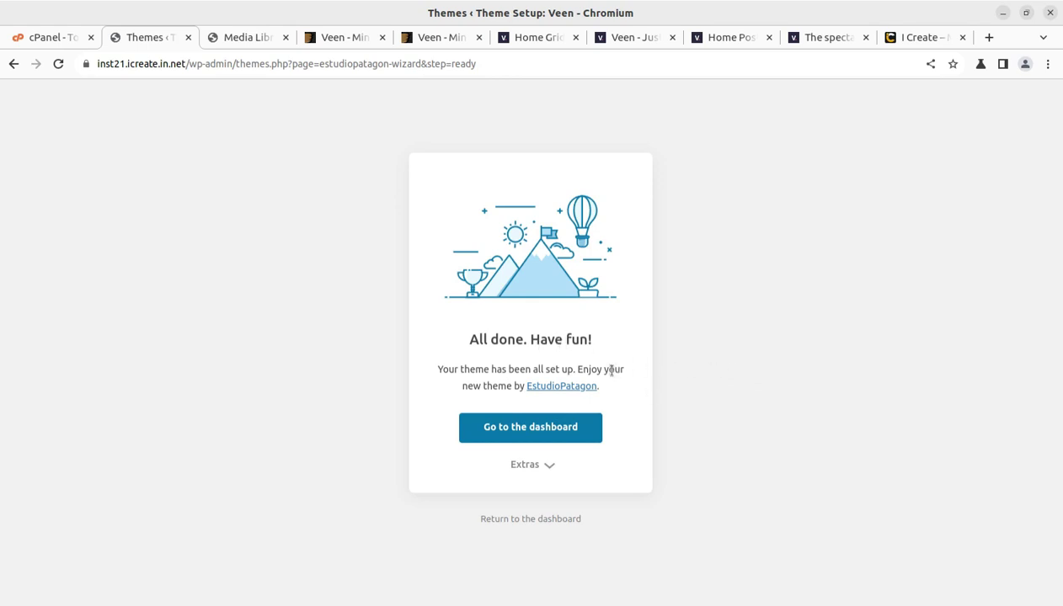
pyautogui.click(546, 465)
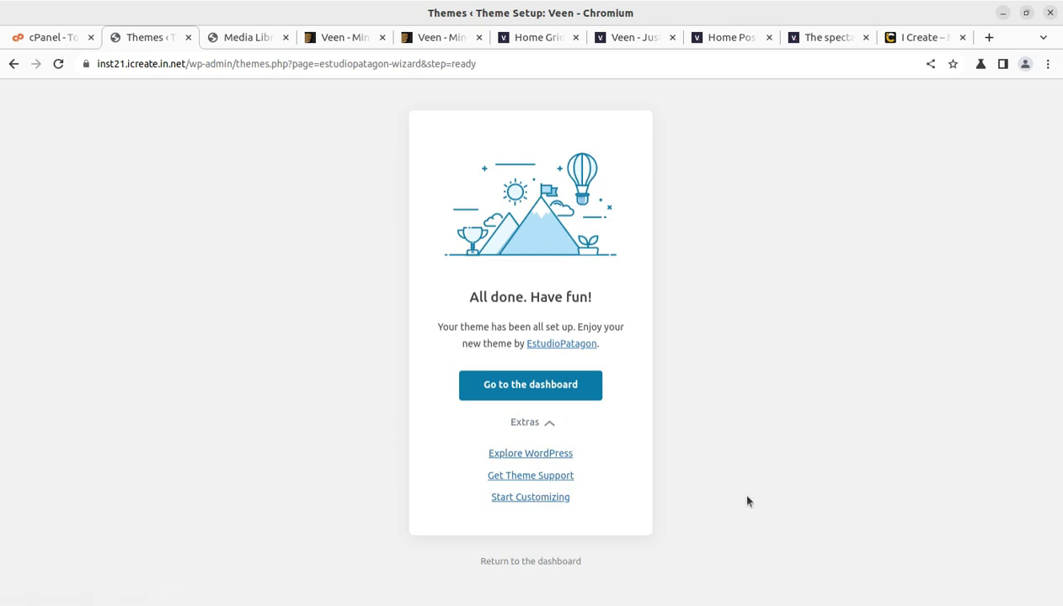
pyautogui.click(255, 42)
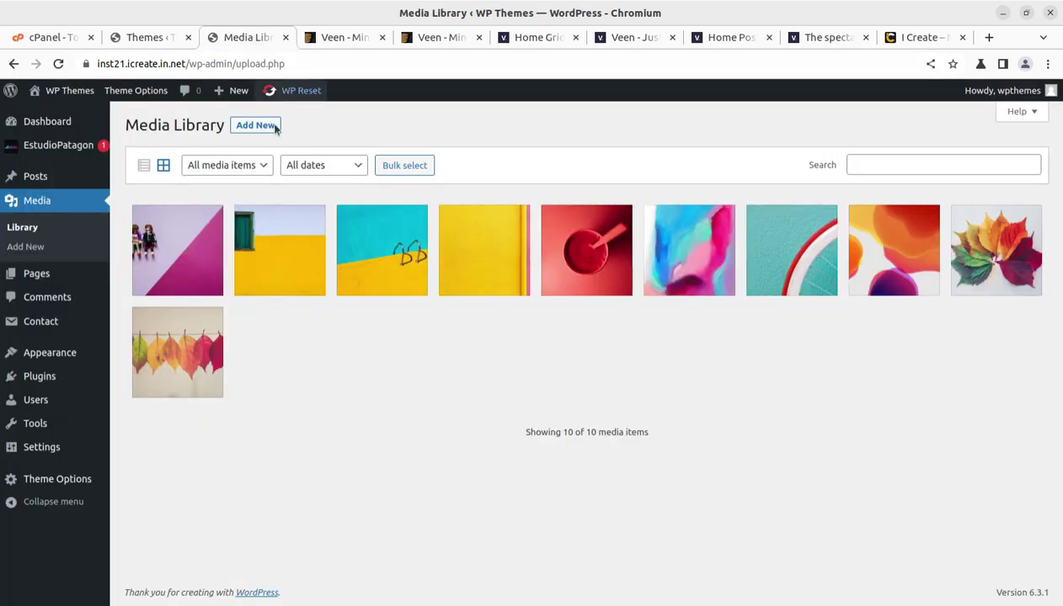
pyautogui.click(59, 70)
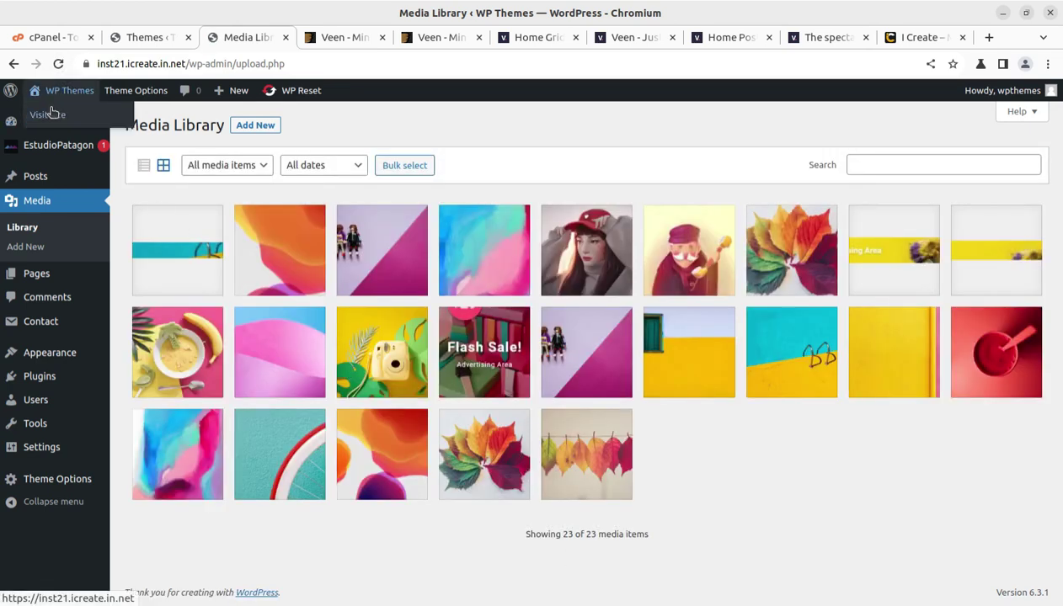
# Step: Open the site's front end in a new tab and examine the imported home page and its post list
pyautogui.middleClick(42, 114)
pyautogui.click(314, 37)
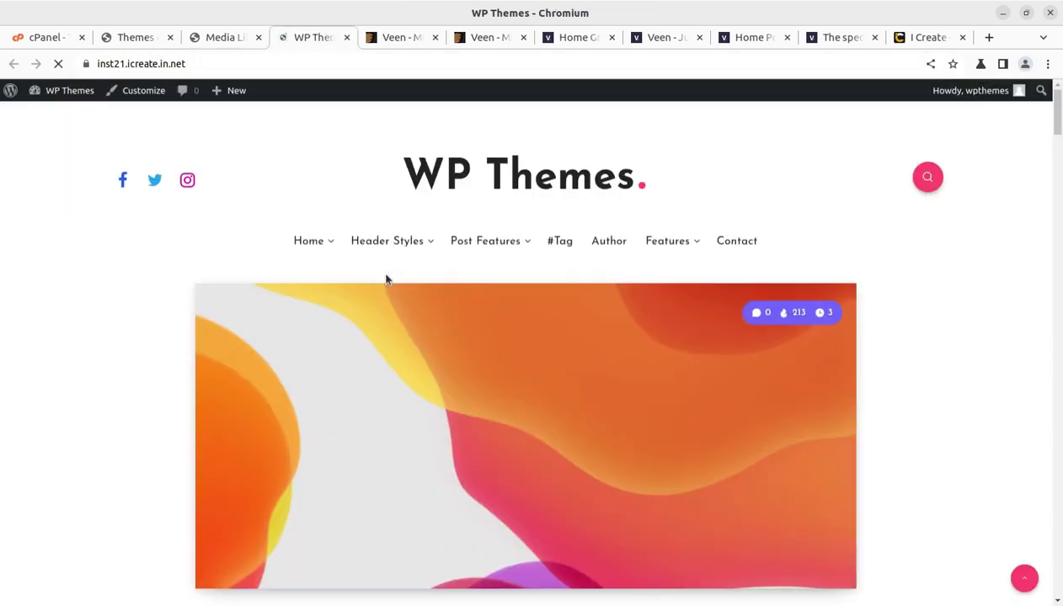
pyautogui.scroll(-3, 603, 345)
pyautogui.scroll(-3, 602, 346)
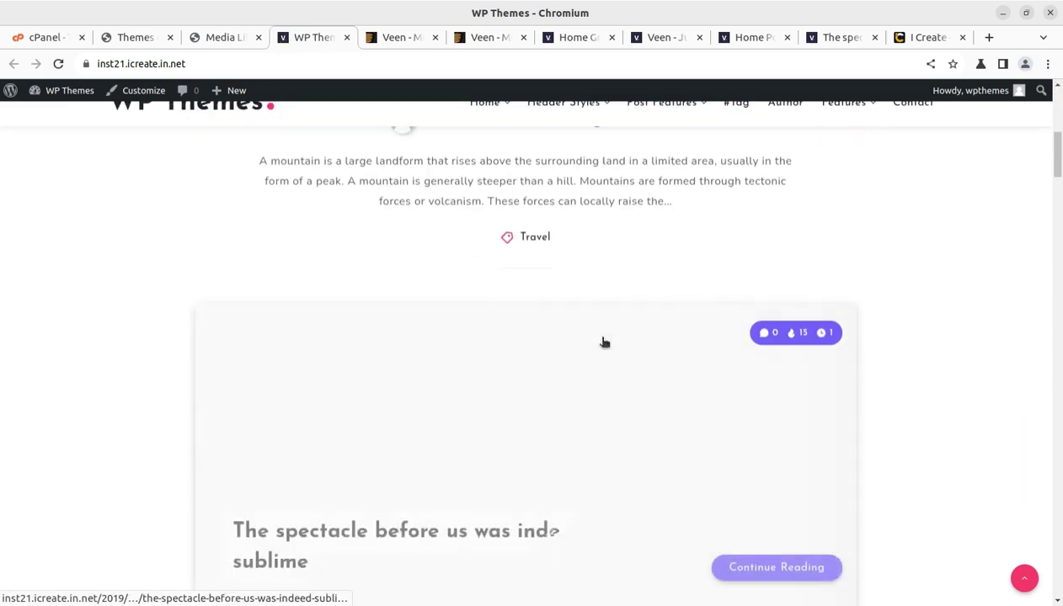
pyautogui.scroll(3, 539, 346)
pyautogui.scroll(-2, 461, 389)
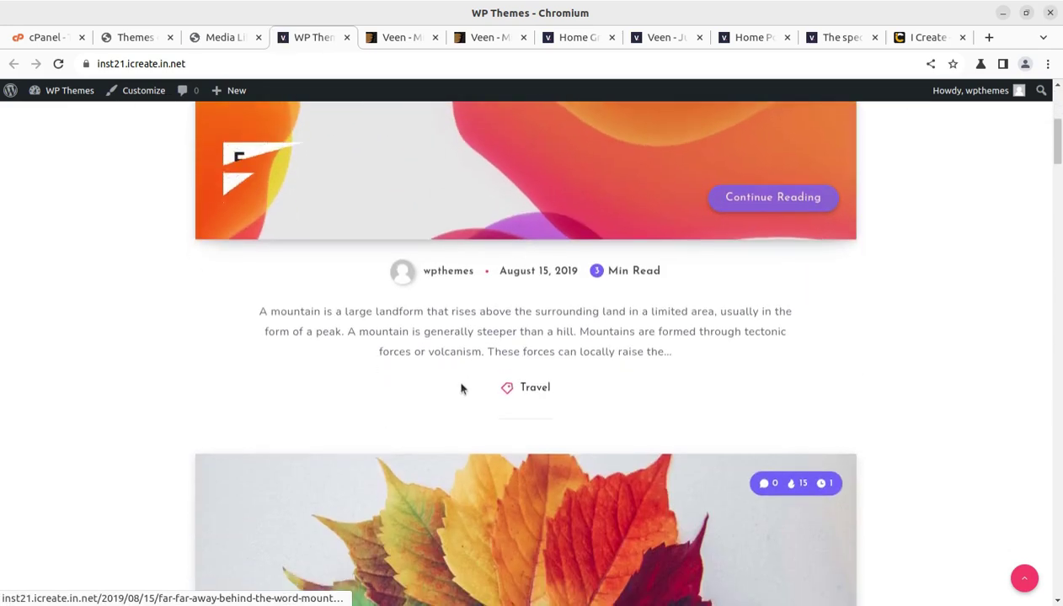
pyautogui.scroll(-8, 461, 389)
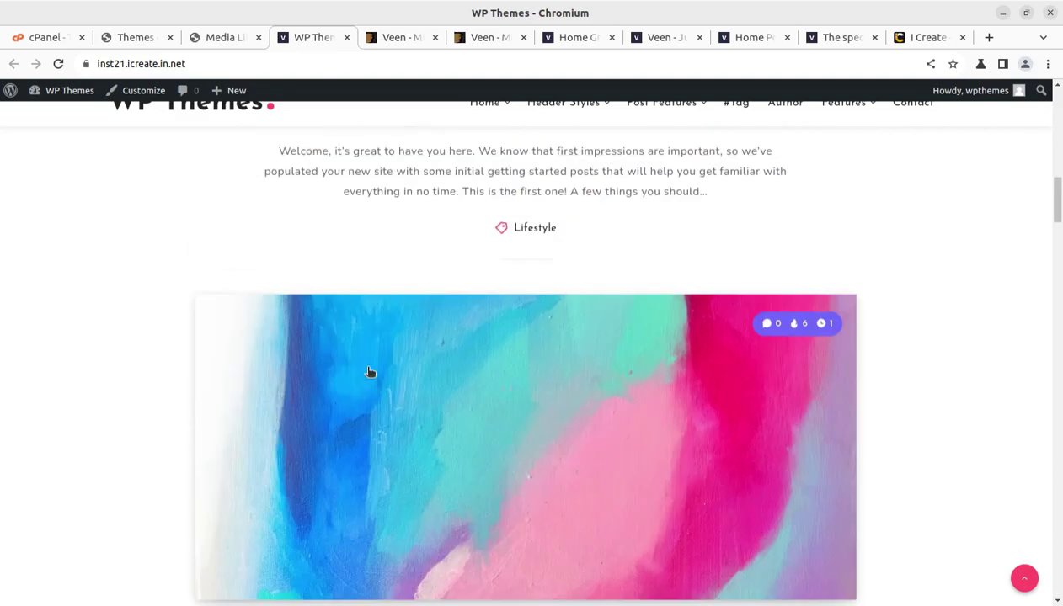
pyautogui.scroll(-4, 369, 372)
pyautogui.scroll(-3, 368, 368)
pyautogui.scroll(6, 391, 403)
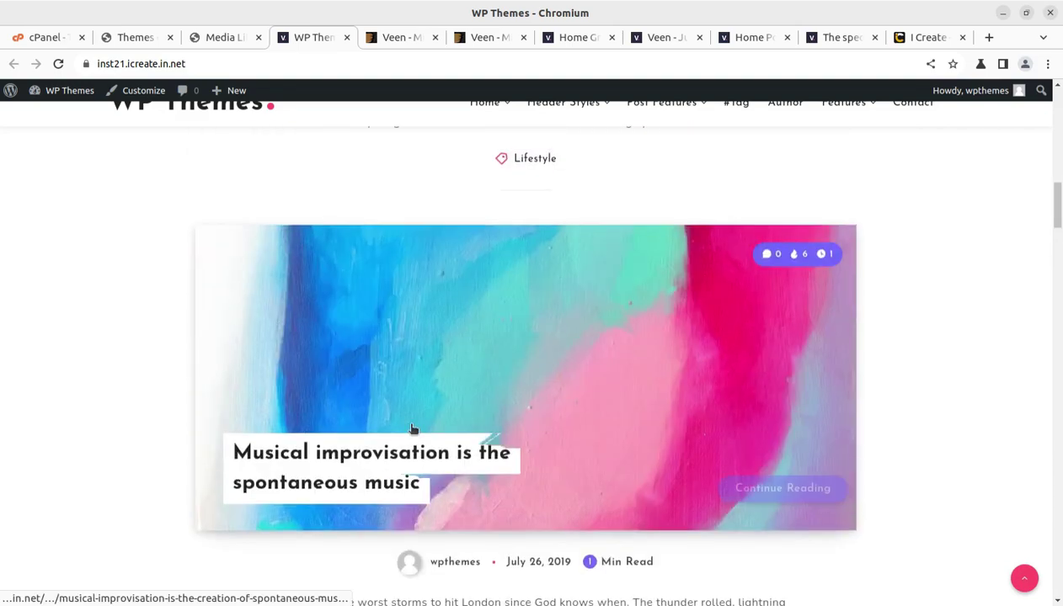
pyautogui.scroll(5, 412, 429)
pyautogui.scroll(4, 308, 265)
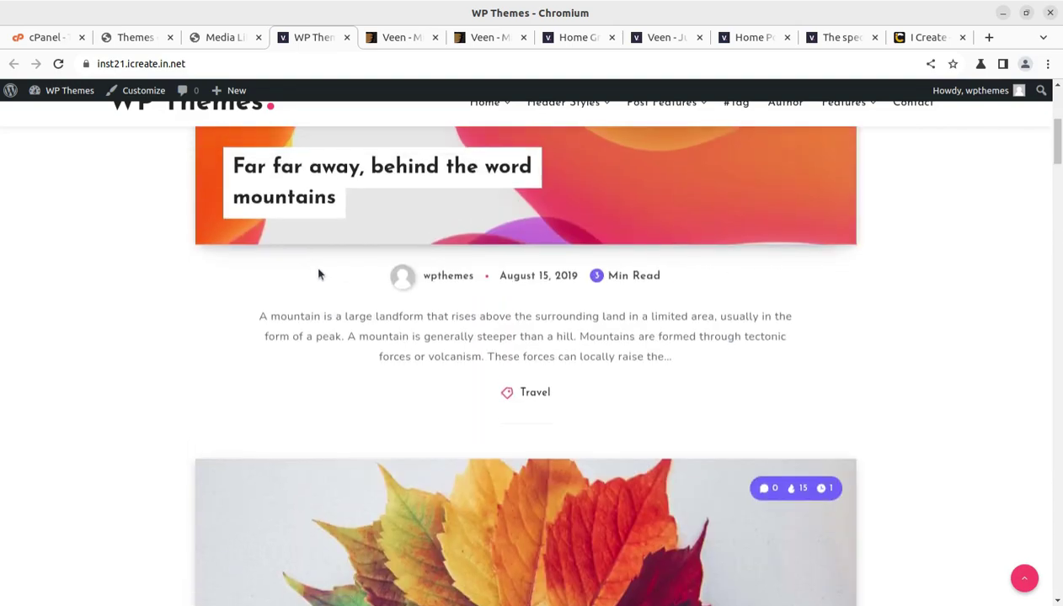
pyautogui.scroll(4, 319, 275)
# Step: Open the Home Posts Carousel layout and examine its carousel and the posts below it
pyautogui.moveTo(320, 227)
pyautogui.click(331, 294)
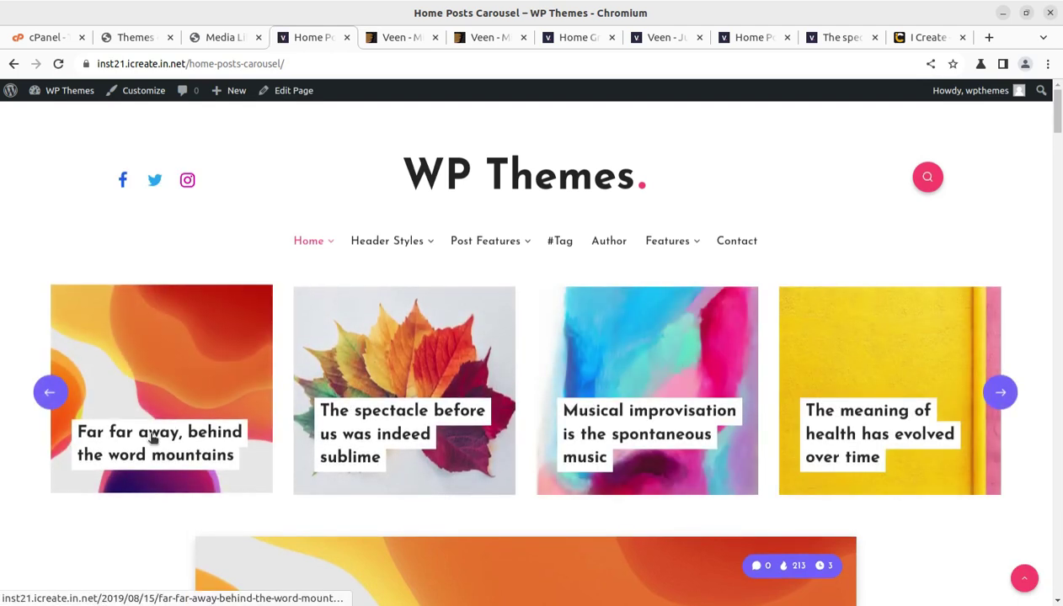
pyautogui.scroll(-1, 380, 423)
pyautogui.scroll(-5, 380, 423)
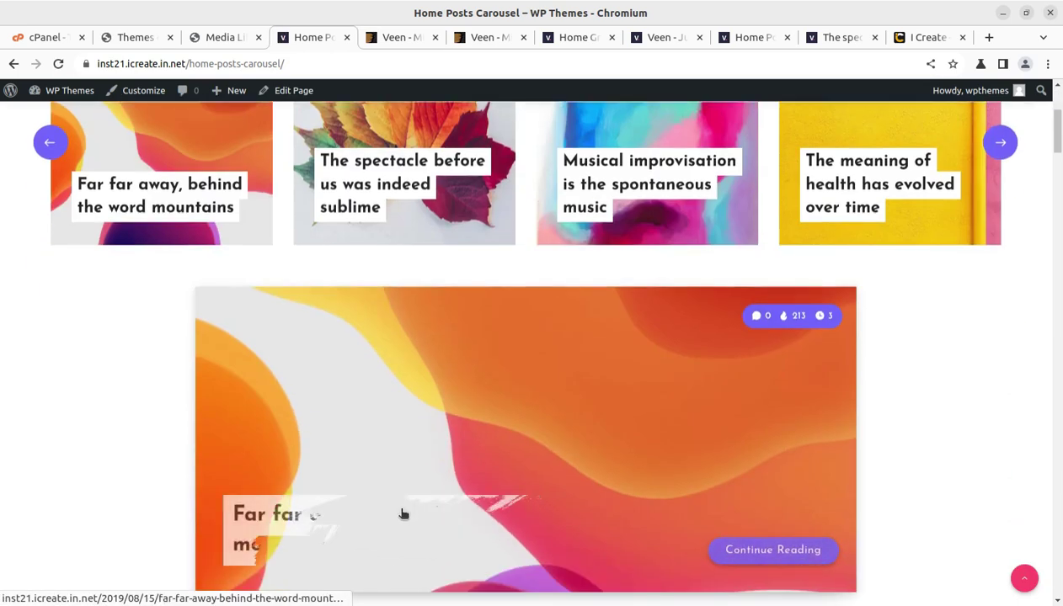
# Step: Open the post "Far far away, behind the word mountains" and examine its content and sidebar widgets
pyautogui.click(484, 394)
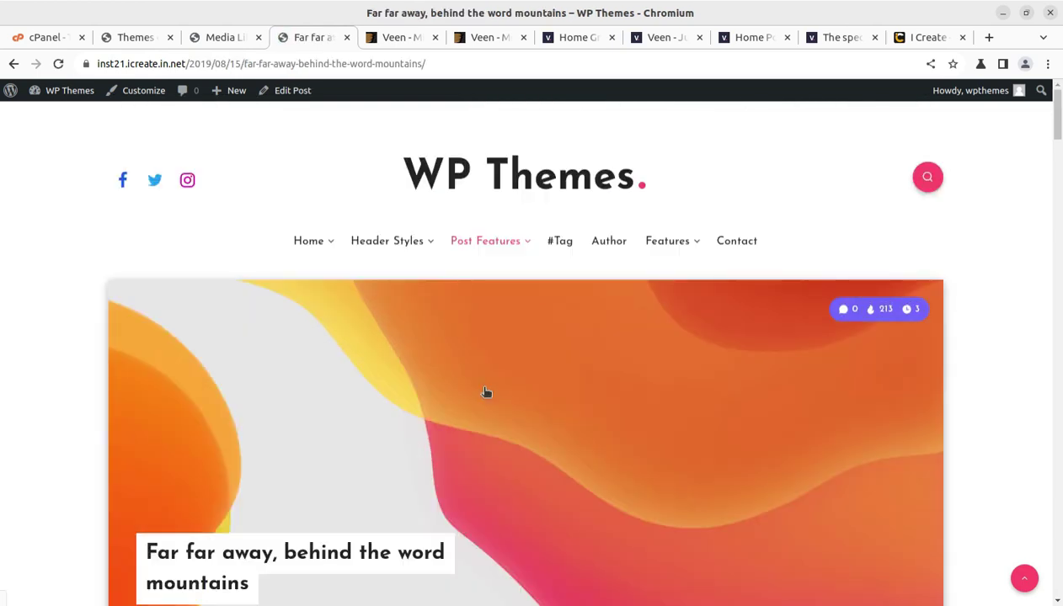
pyautogui.scroll(-3, 484, 388)
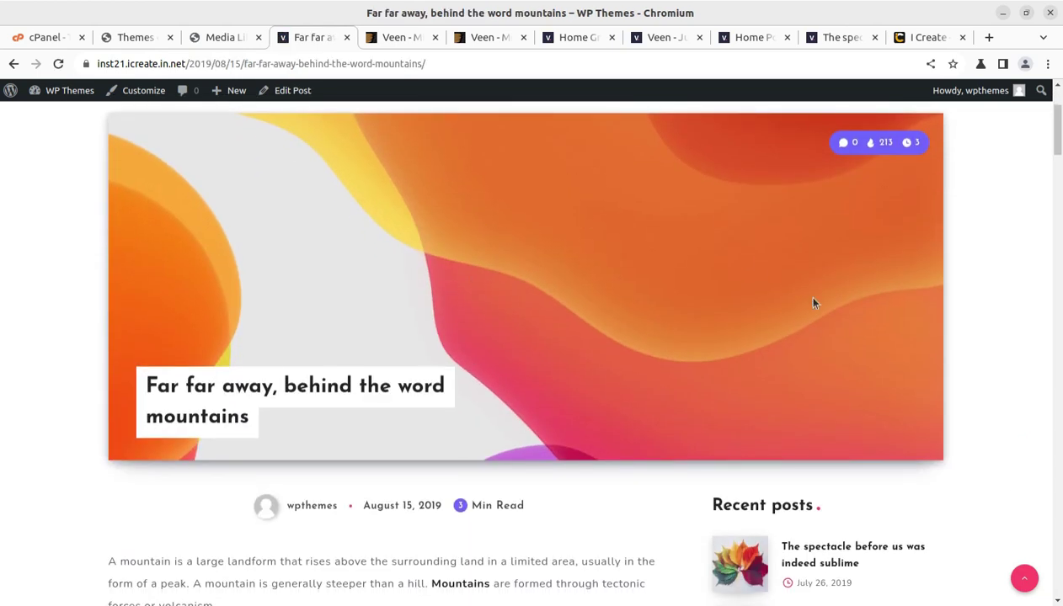
pyautogui.scroll(-3, 814, 301)
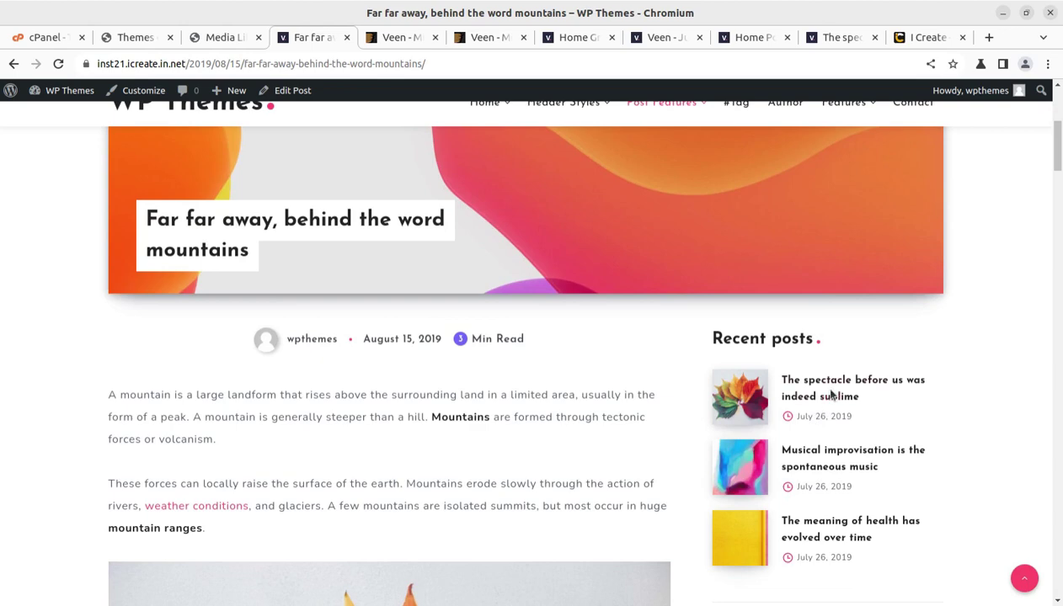
pyautogui.scroll(-5, 826, 410)
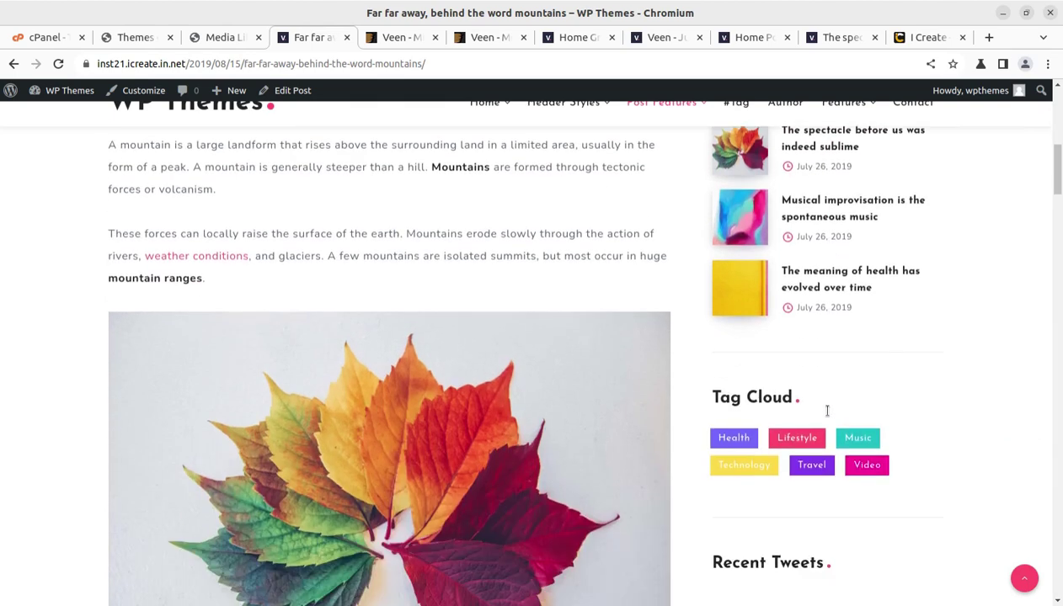
pyautogui.scroll(-2, 642, 393)
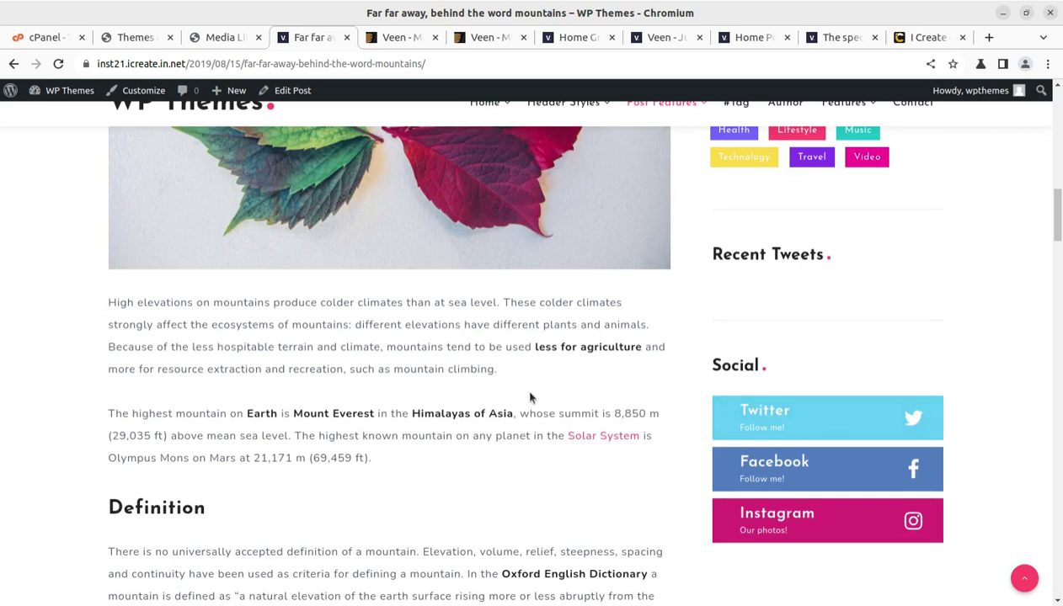
pyautogui.scroll(10, 529, 397)
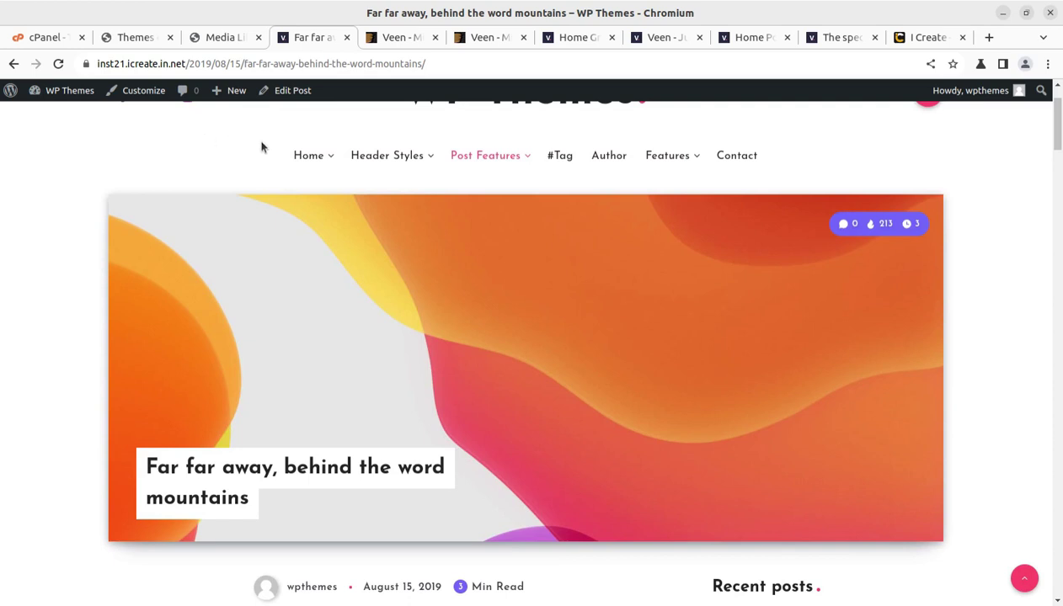
# Step: Open the AMP Home demo and examine its post list
pyautogui.moveTo(306, 157)
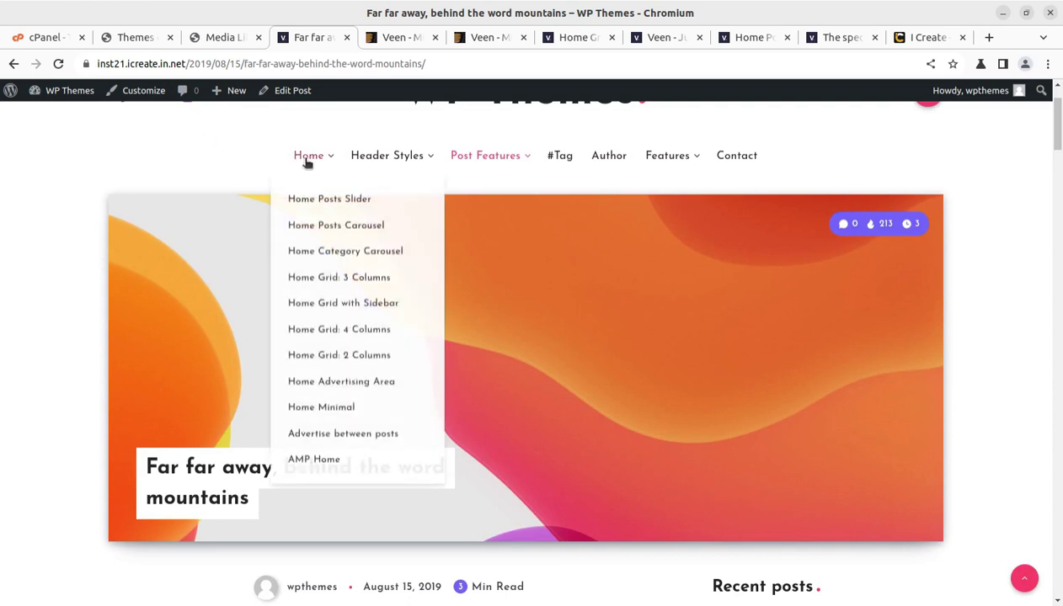
pyautogui.click(310, 461)
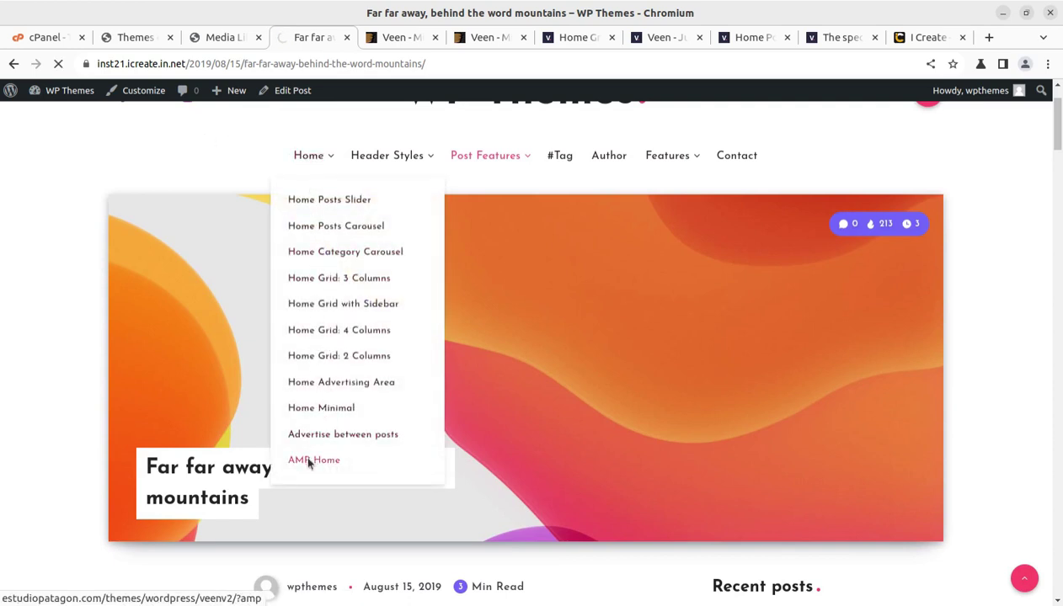
pyautogui.scroll(-3, 346, 308)
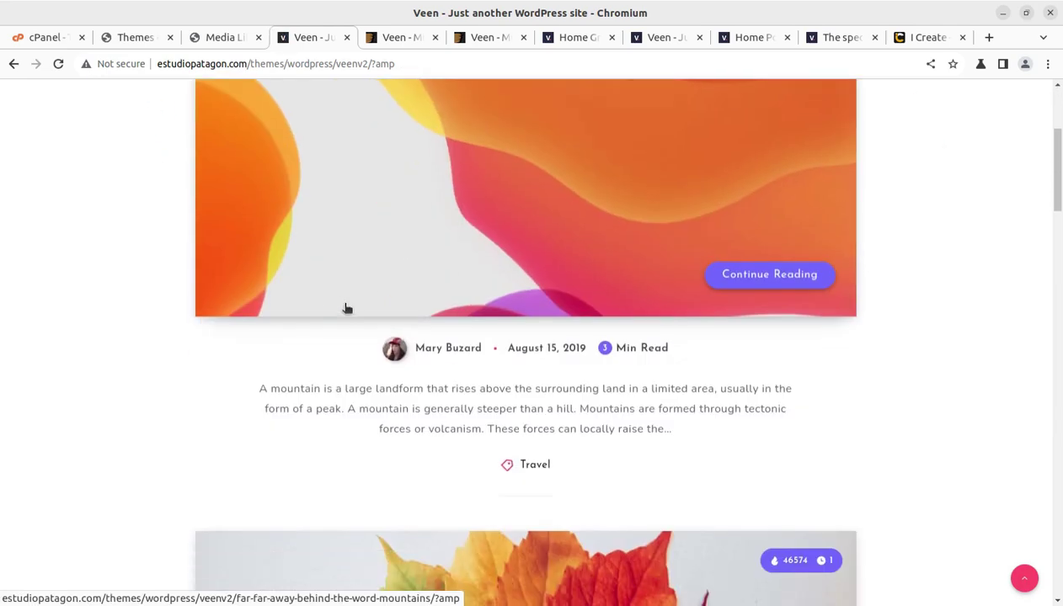
pyautogui.scroll(-3, 346, 308)
pyautogui.scroll(-6, 519, 347)
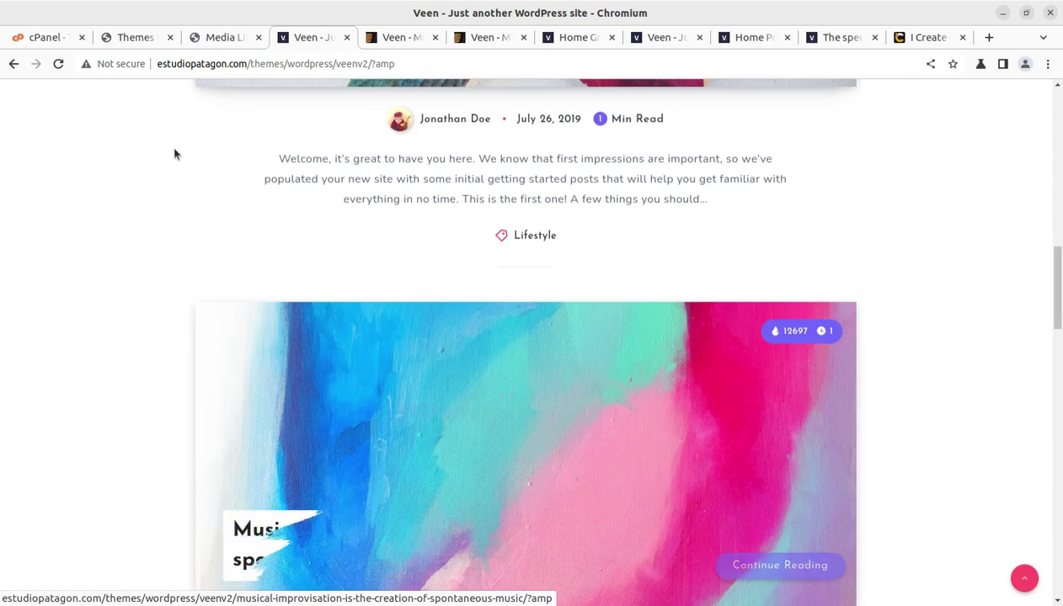
# Step: Close the media library and AMP Home tabs and return to the setup wizard's completion page
pyautogui.click(228, 37)
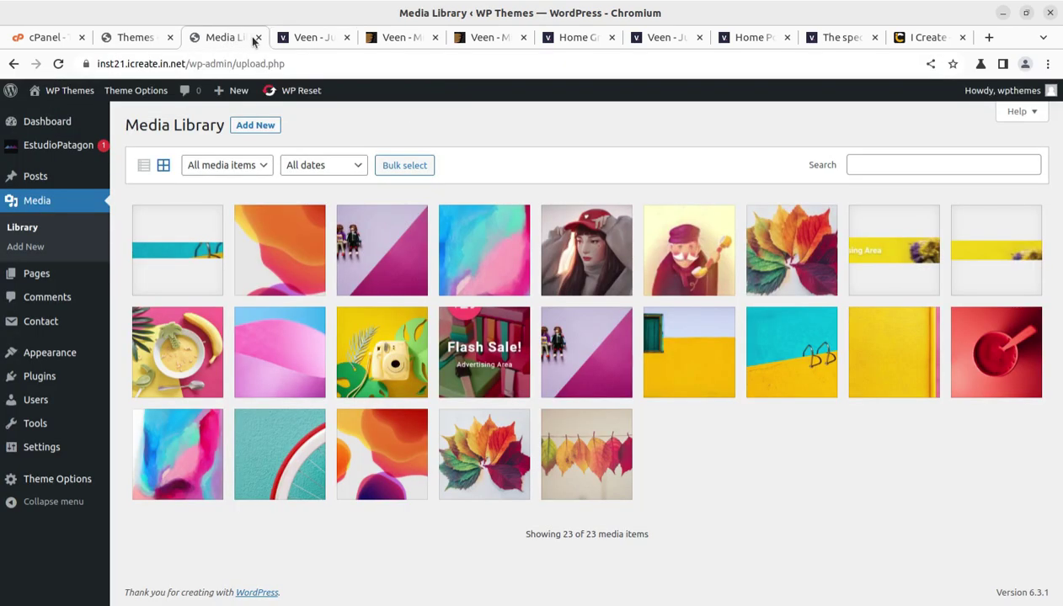
pyautogui.click(258, 38)
pyautogui.click(258, 38)
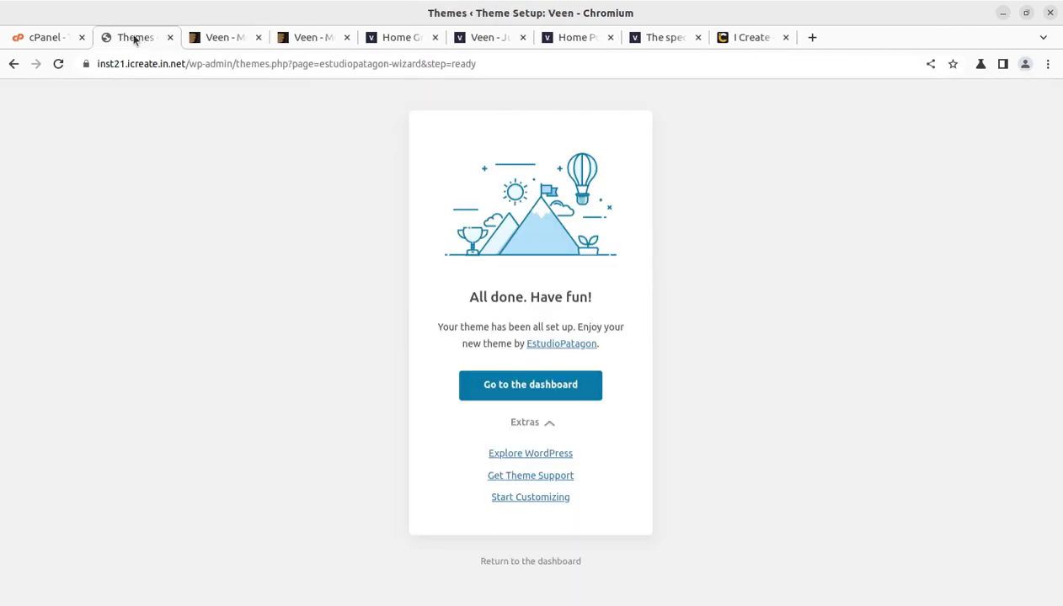
# Step: Try the wizard's Start Customizing link, then load the site's admin dashboard at inst21.icreate.in.net/wp-admin/
pyautogui.click(510, 499)
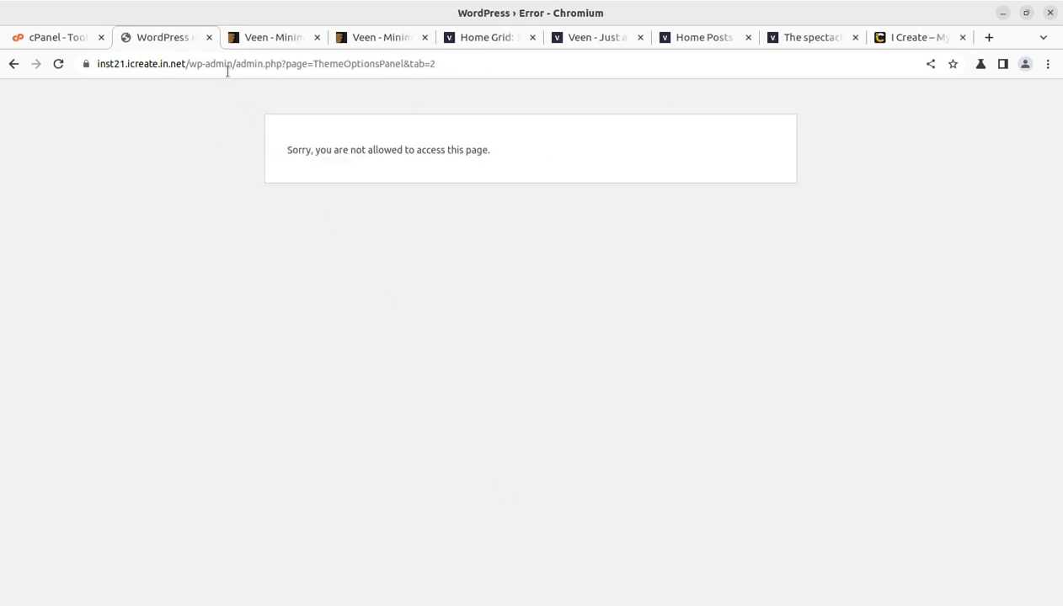
pyautogui.moveTo(237, 63); pyautogui.dragTo(554, 85)
pyautogui.press('BackSpace')
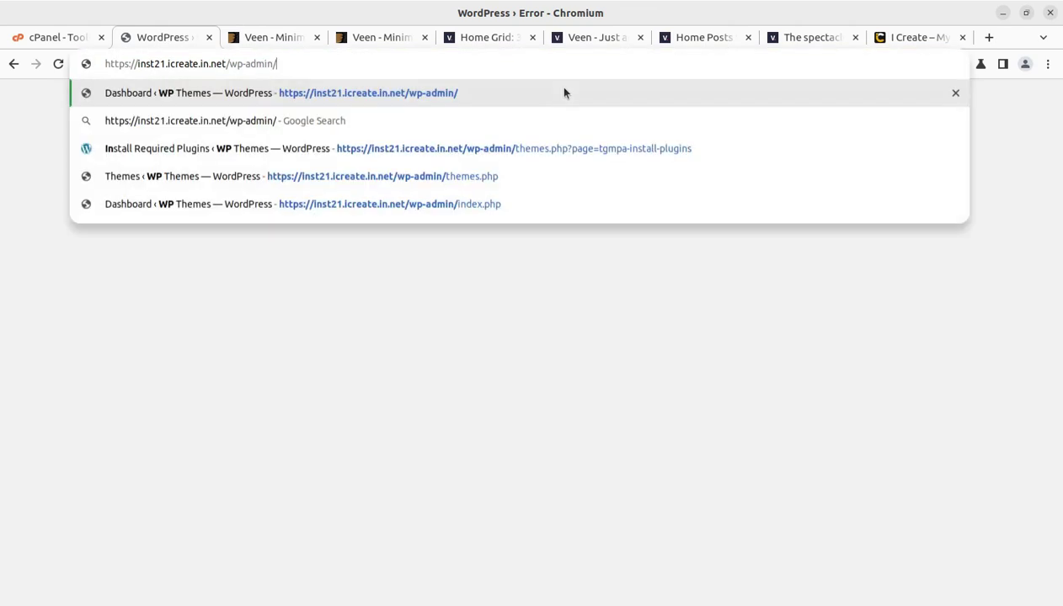
pyautogui.press('Return')
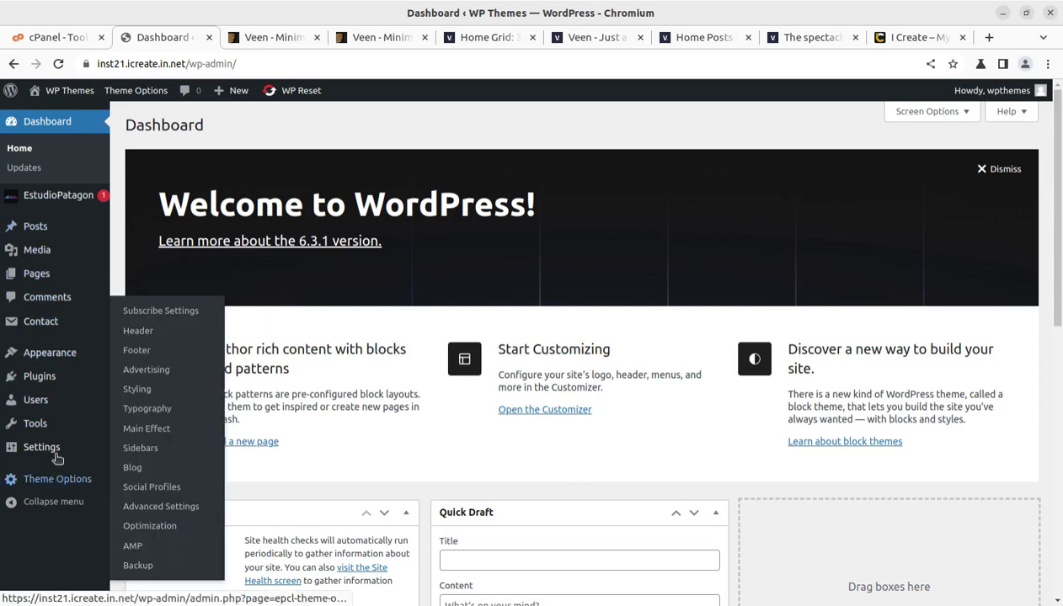
pyautogui.moveTo(74, 321)
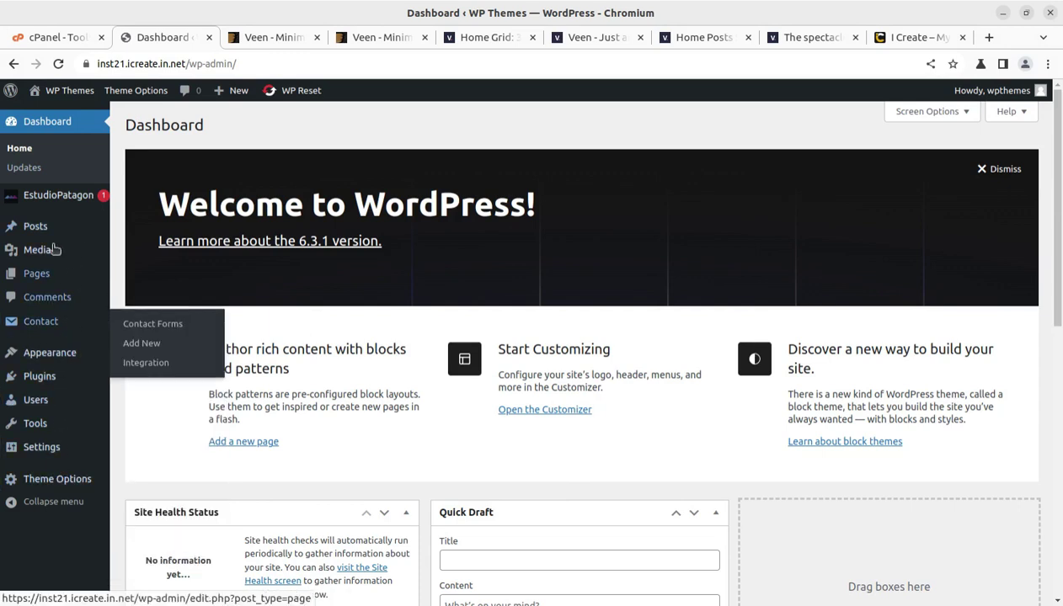
# Step: Open the EstudioPatagon welcome page and examine Veen's license status and the system status
pyautogui.moveTo(46, 205)
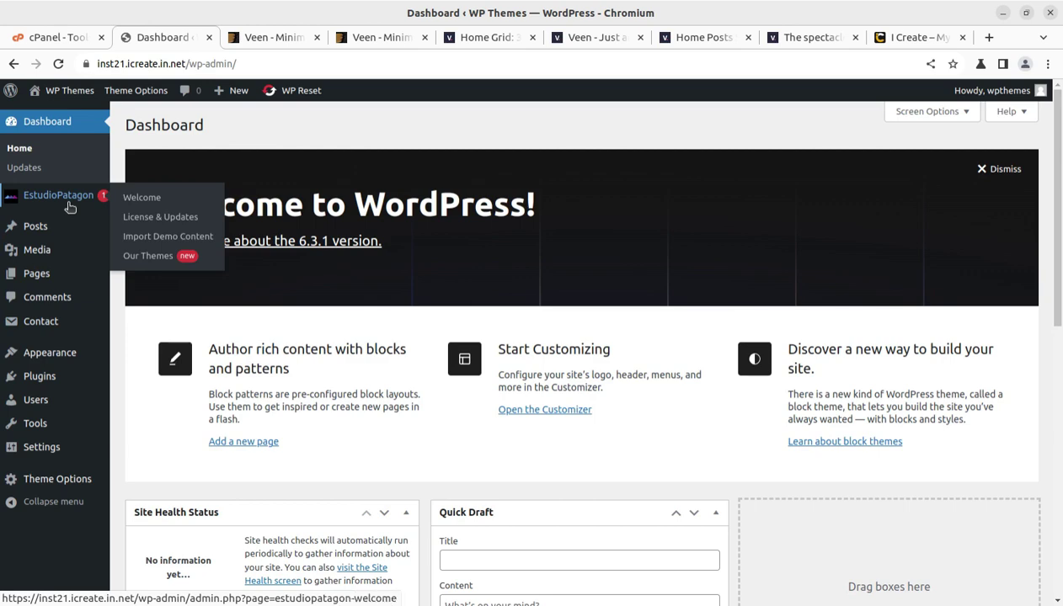
pyautogui.click(70, 207)
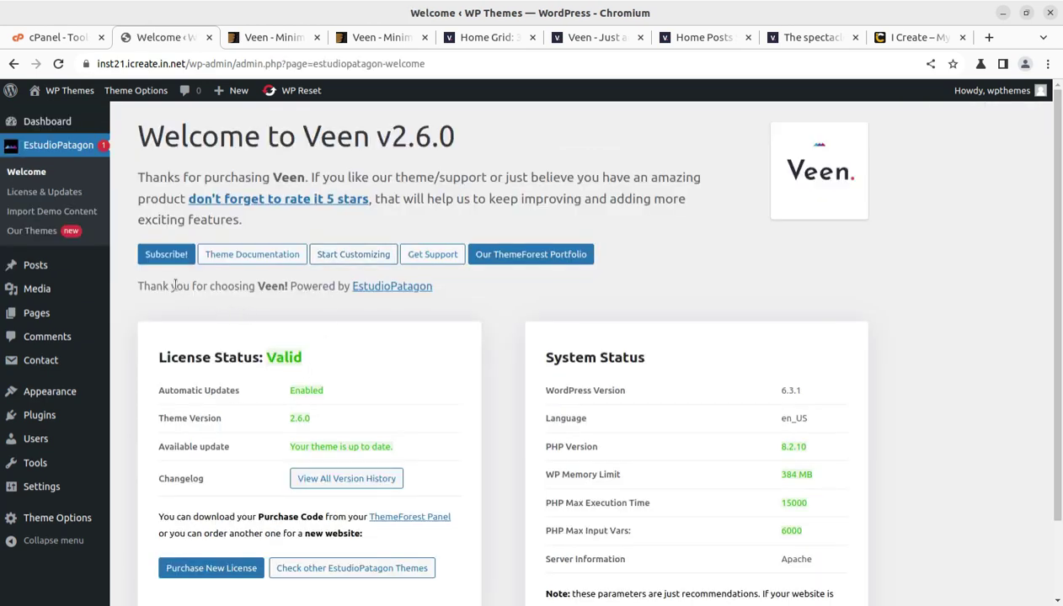
pyautogui.scroll(-2, 218, 307)
pyautogui.scroll(-1, 222, 242)
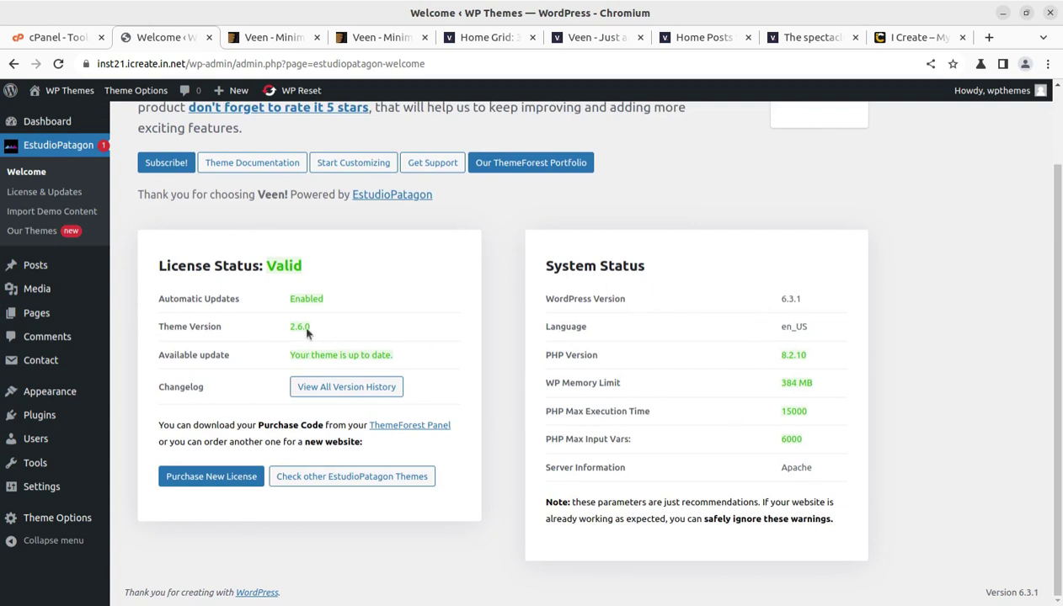
pyautogui.scroll(2, 252, 335)
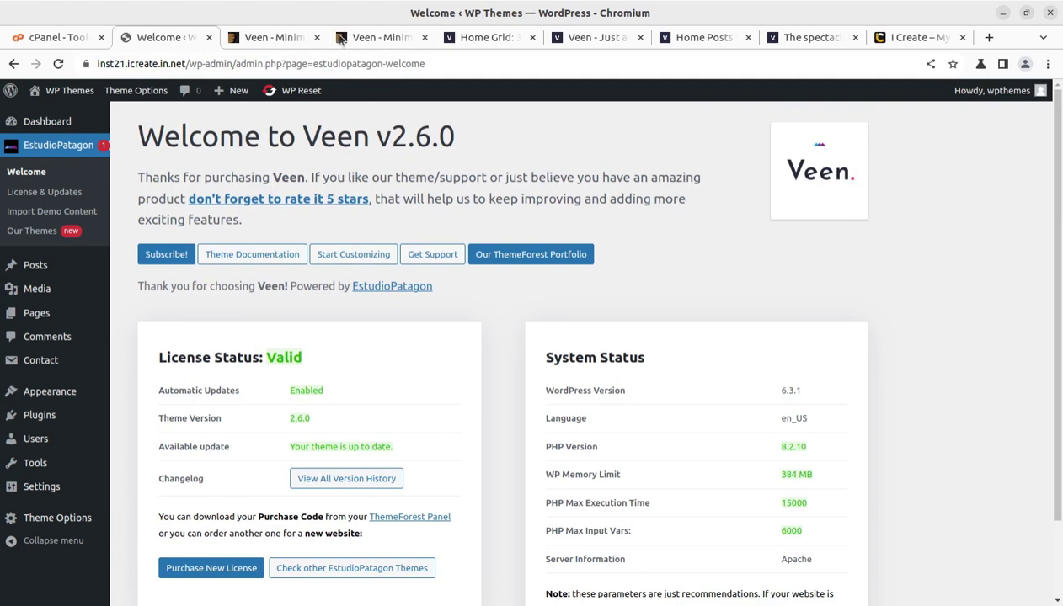
# Step: View the Veen listing on ThemeForest and the I Create homepage
pyautogui.click(257, 41)
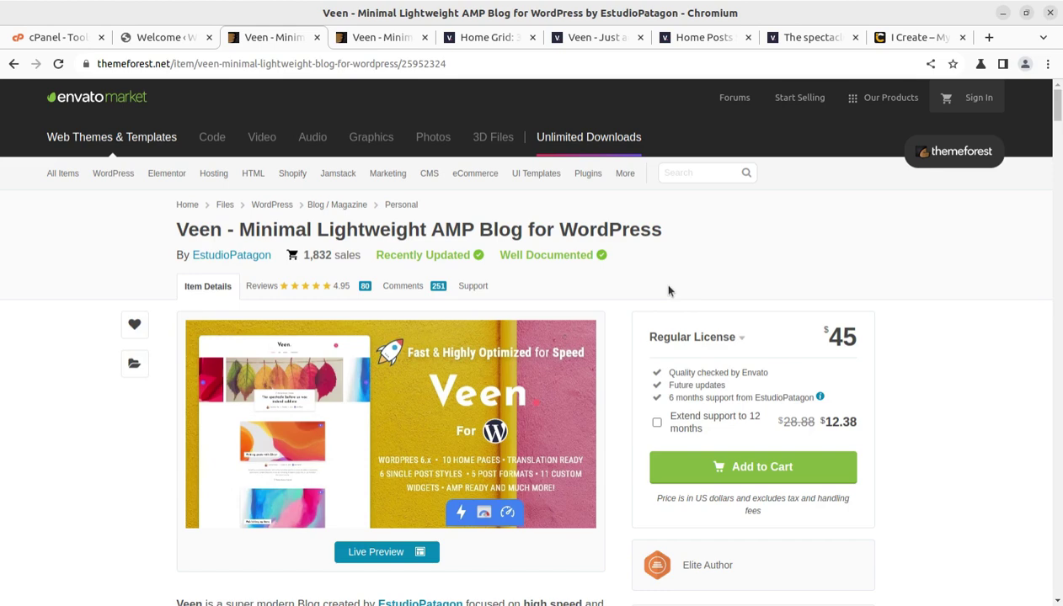
pyautogui.click(901, 44)
pyautogui.scroll(5, 552, 403)
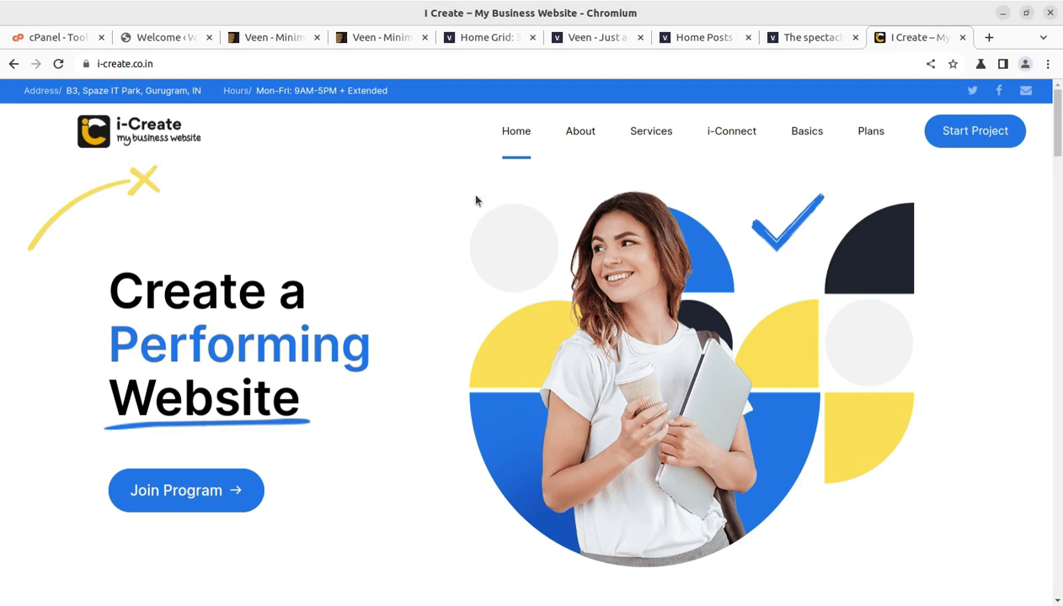
# Step: Return to the Veen welcome page, check the Import Demo Content wizard page, and go back
pyautogui.click(160, 38)
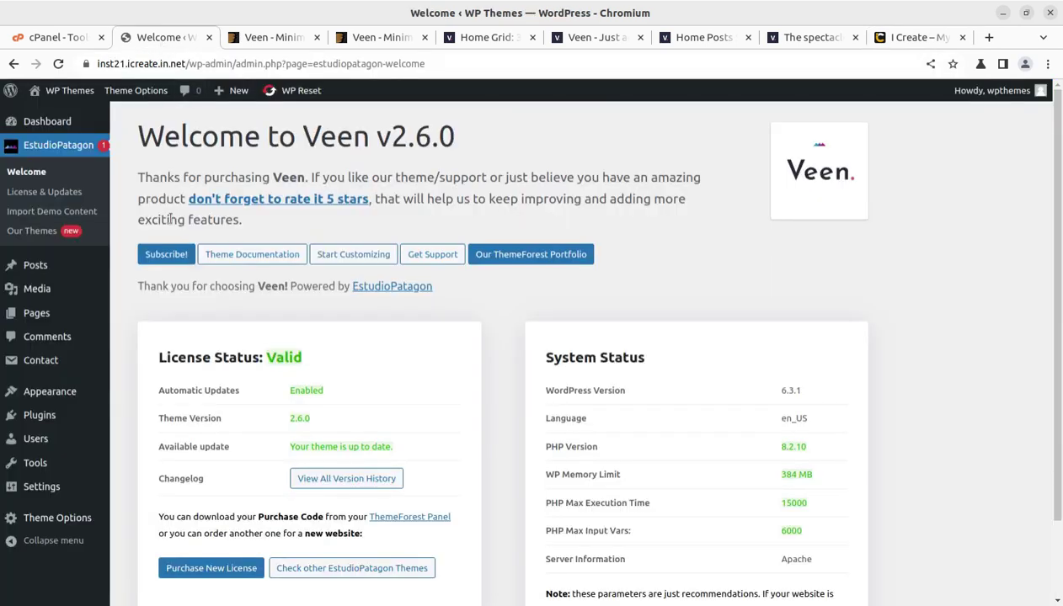
pyautogui.click(40, 212)
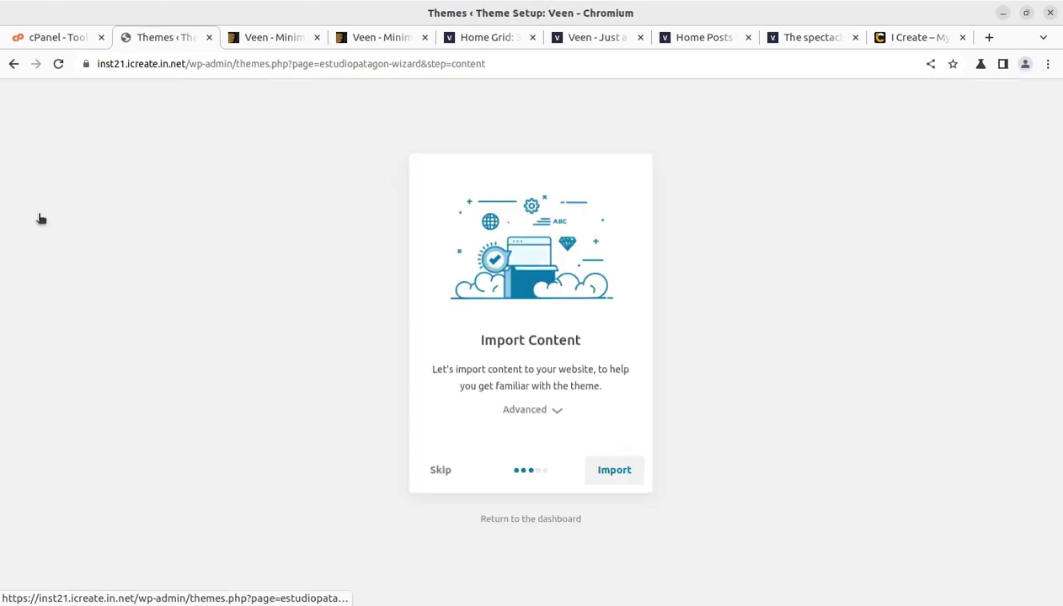
pyautogui.click(14, 65)
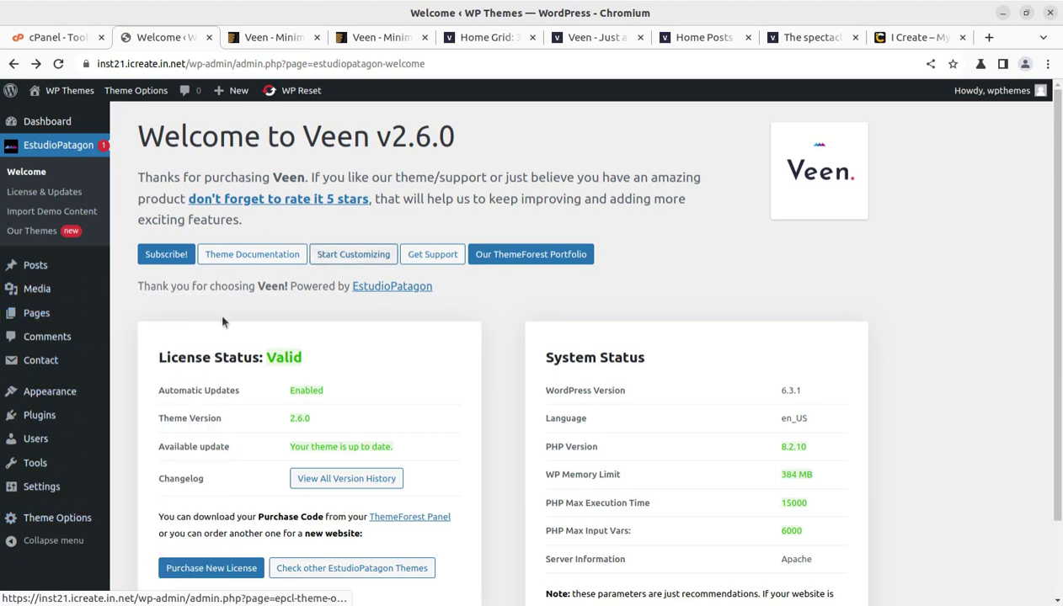
# Step: Open the Theme Options page and examine all the Subscribe Settings, from the header button to the extra parameters
pyautogui.scroll(-2, 126, 379)
pyautogui.click(64, 524)
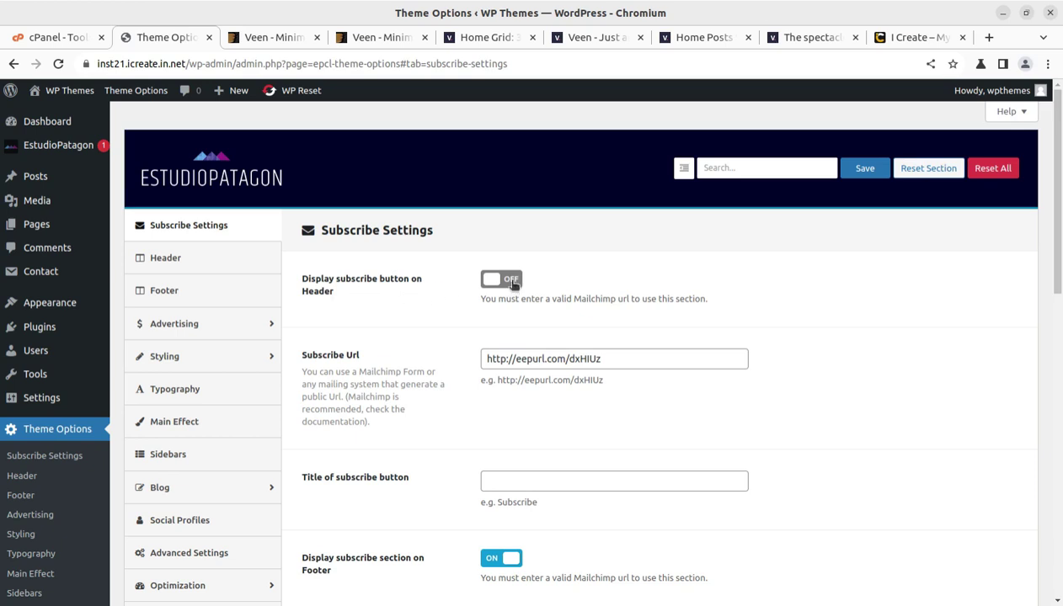
pyautogui.scroll(-2, 587, 380)
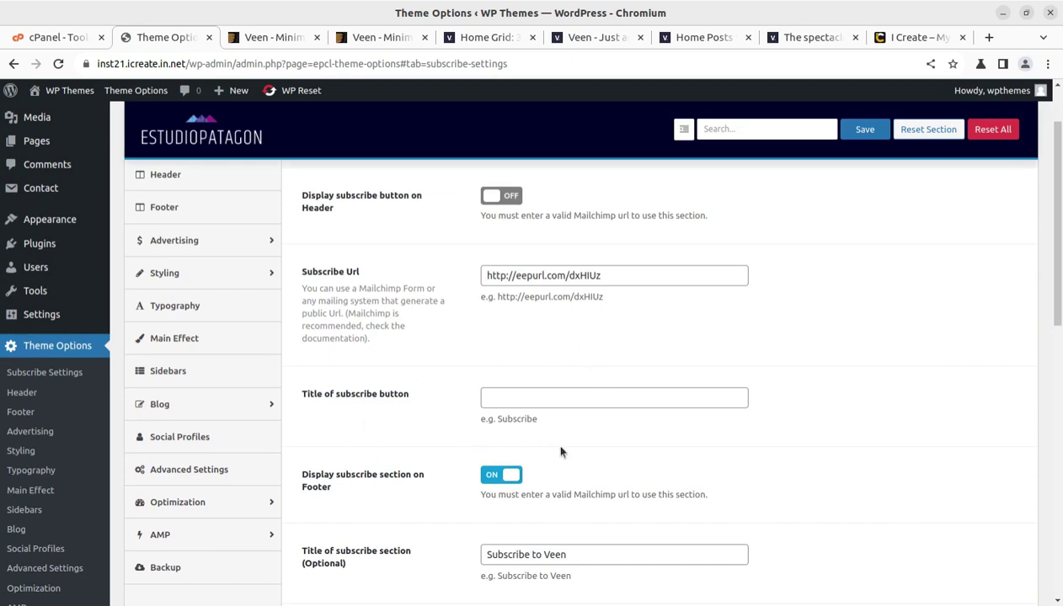
pyautogui.scroll(-4, 273, 438)
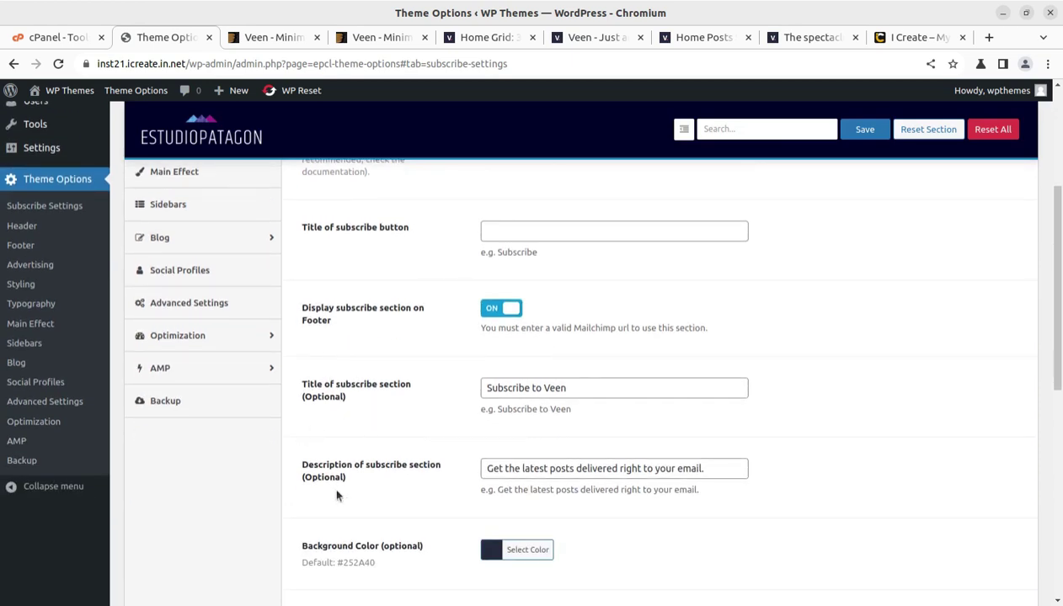
pyautogui.scroll(-6, 429, 556)
pyautogui.scroll(-3, 377, 453)
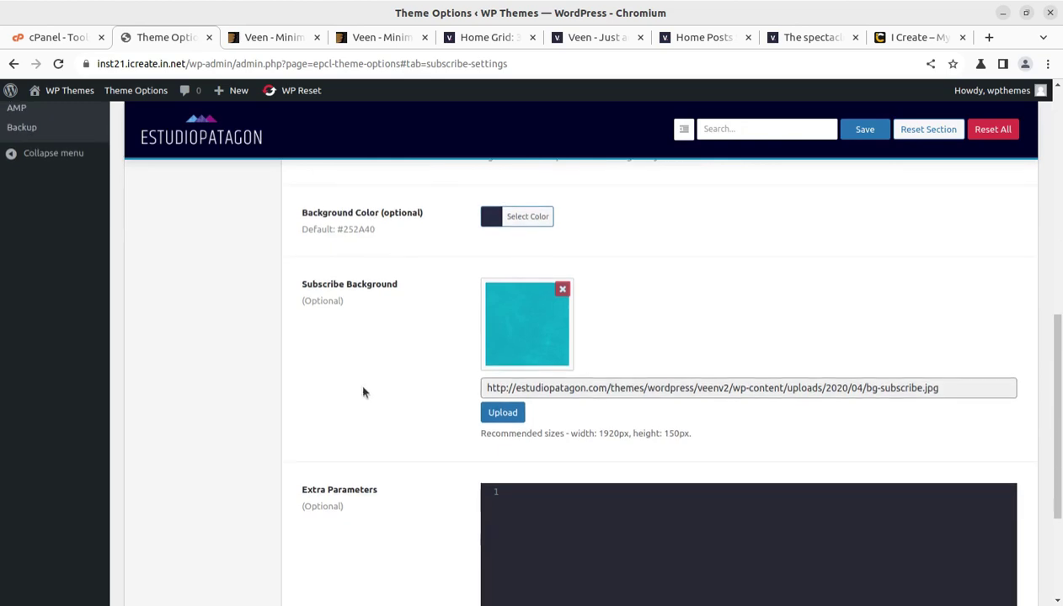
pyautogui.scroll(-2, 362, 387)
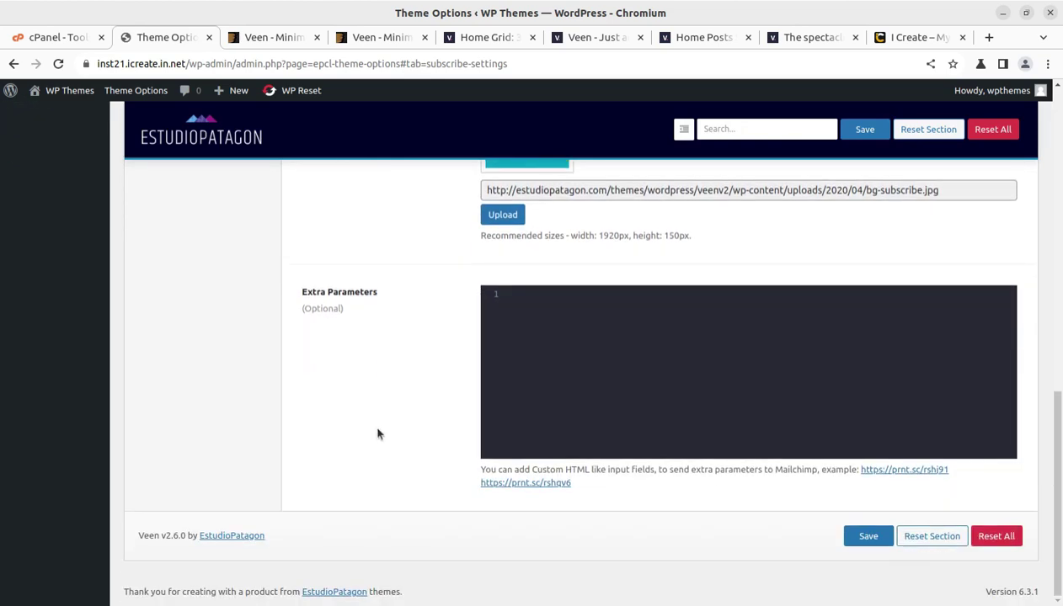
pyautogui.scroll(15, 377, 432)
# Step: Try the Header and Footer sections of the theme options, then open Social Profiles
pyautogui.click(175, 262)
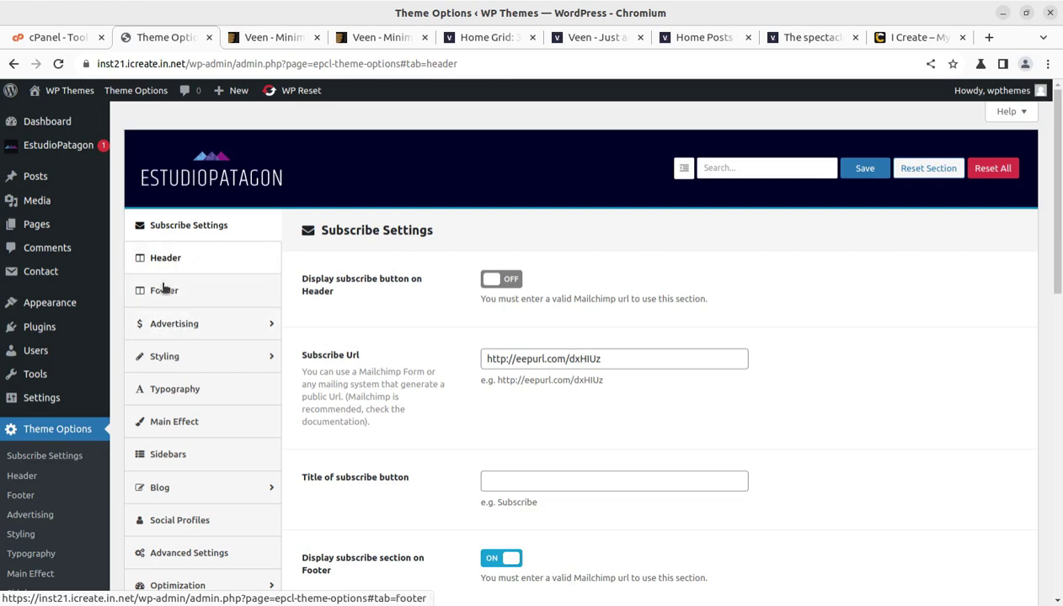
pyautogui.click(162, 293)
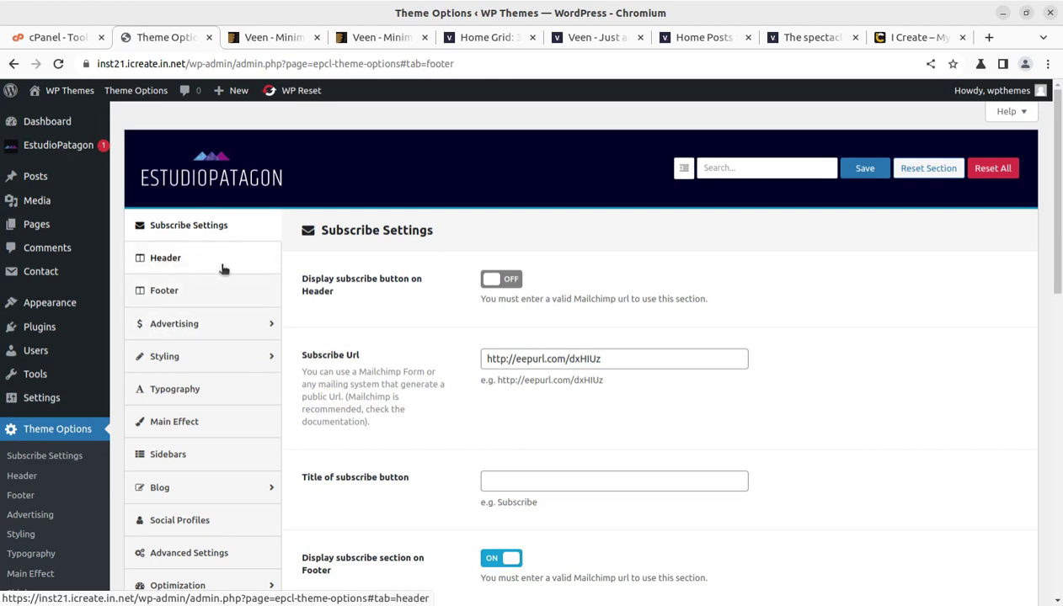
pyautogui.click(179, 520)
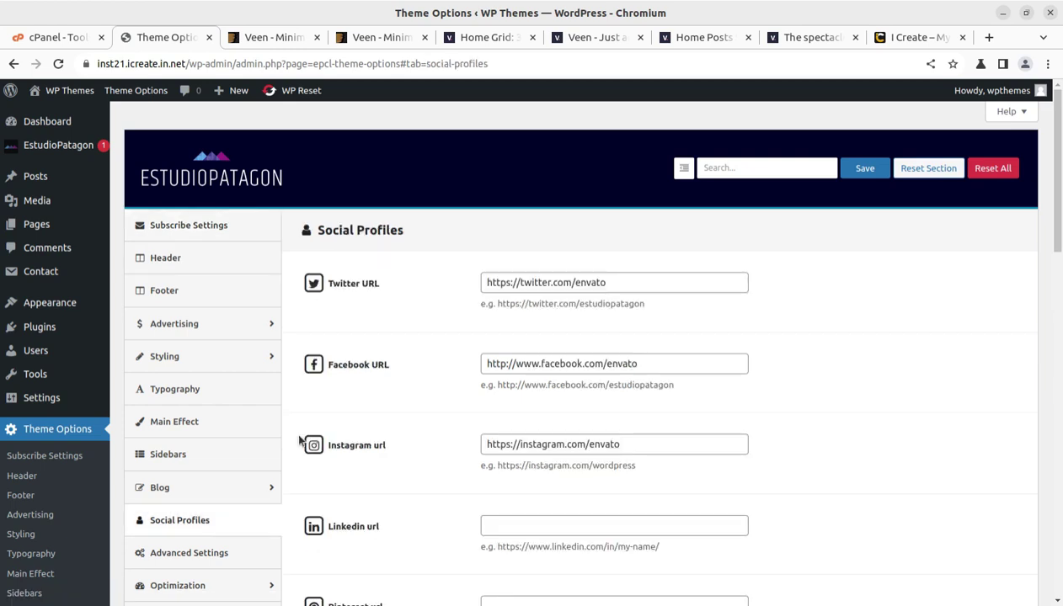
# Step: Try the Header and Blog sections of the theme options, then open Advanced Settings and reload the page
pyautogui.click(140, 256)
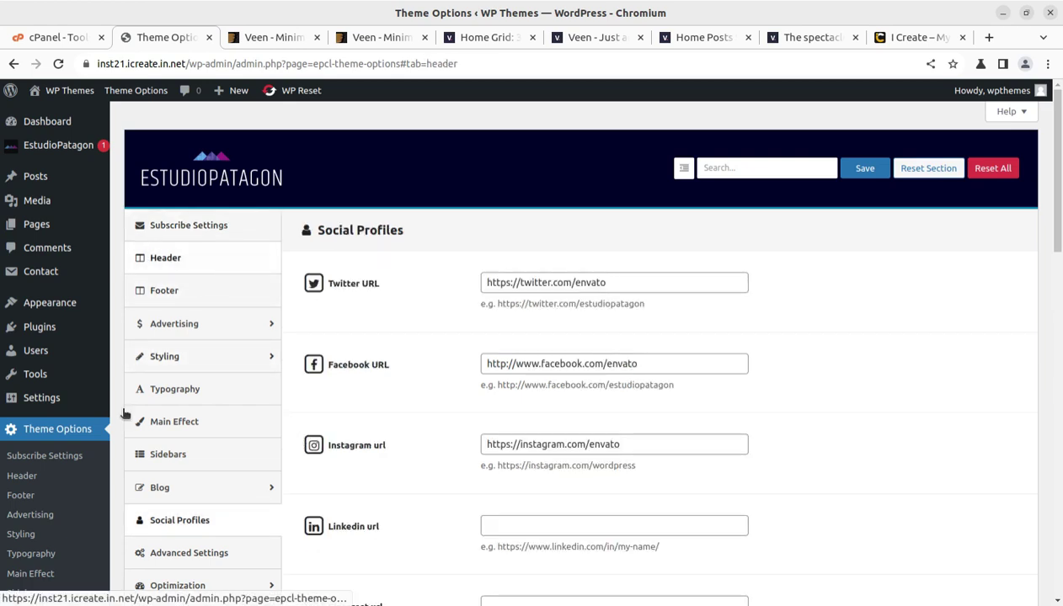
pyautogui.scroll(-3, 38, 503)
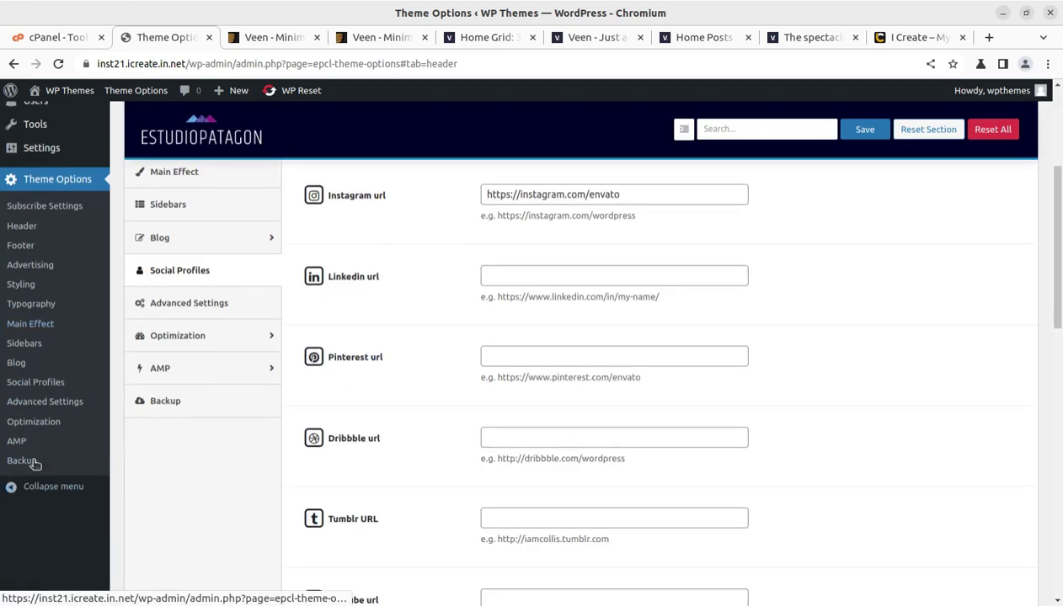
pyautogui.click(19, 365)
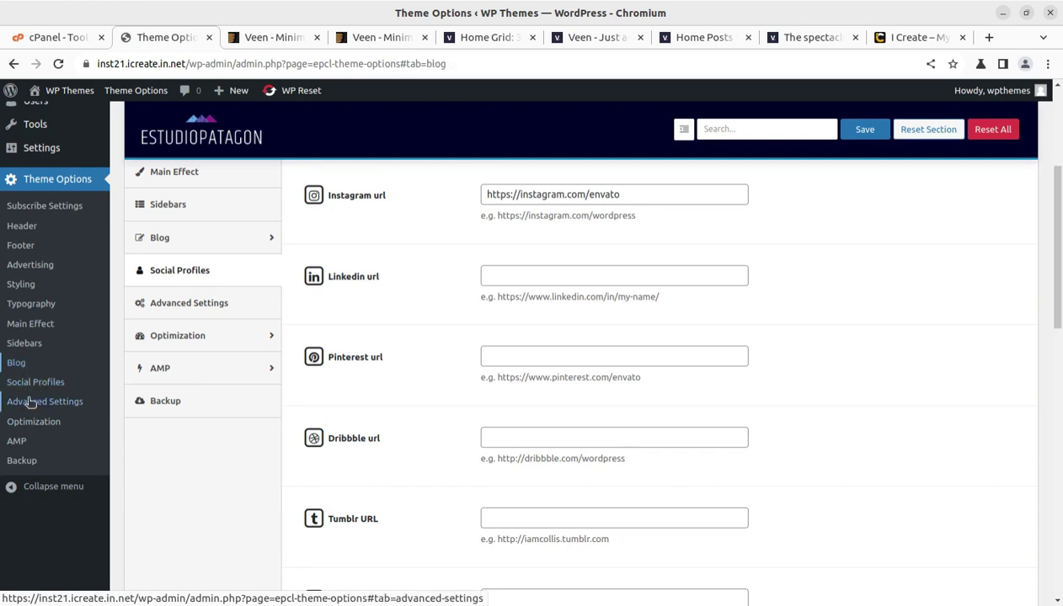
pyautogui.click(30, 401)
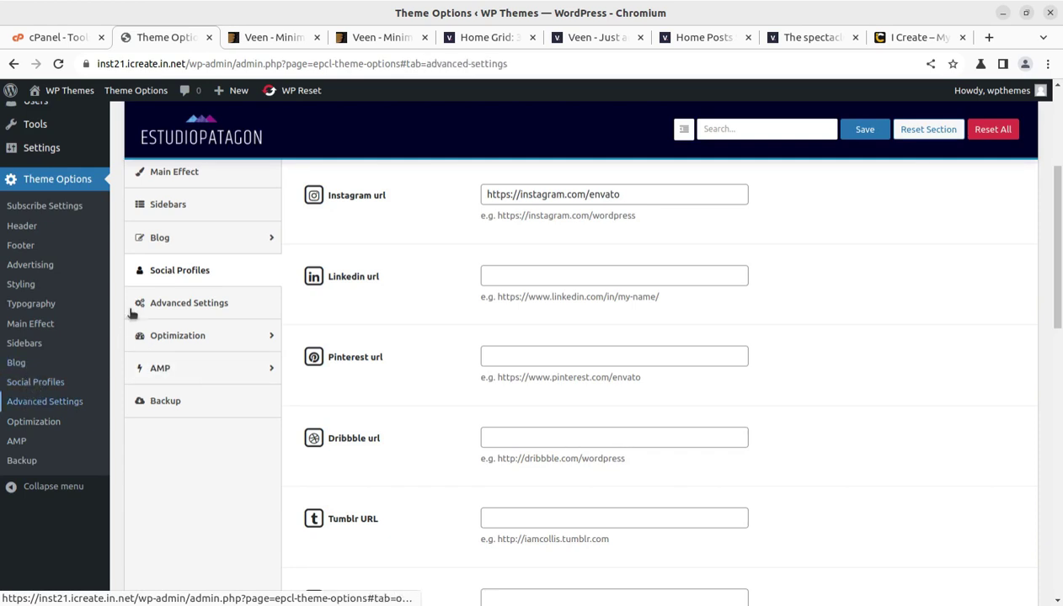
pyautogui.click(58, 64)
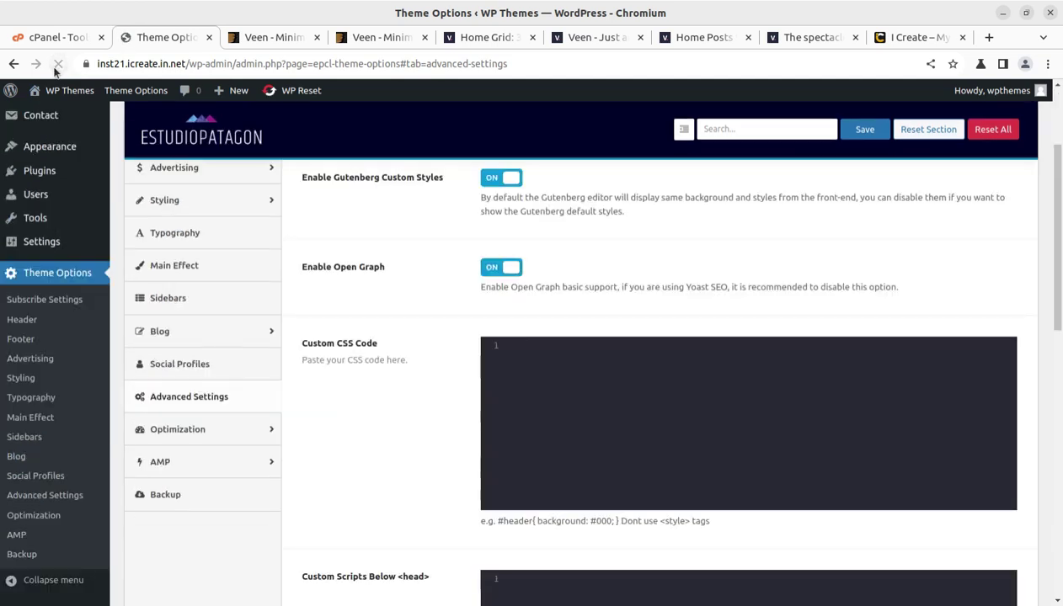
# Step: Try the Header, Styling and Social Profiles sections of the theme options, then open Typography
pyautogui.click(22, 323)
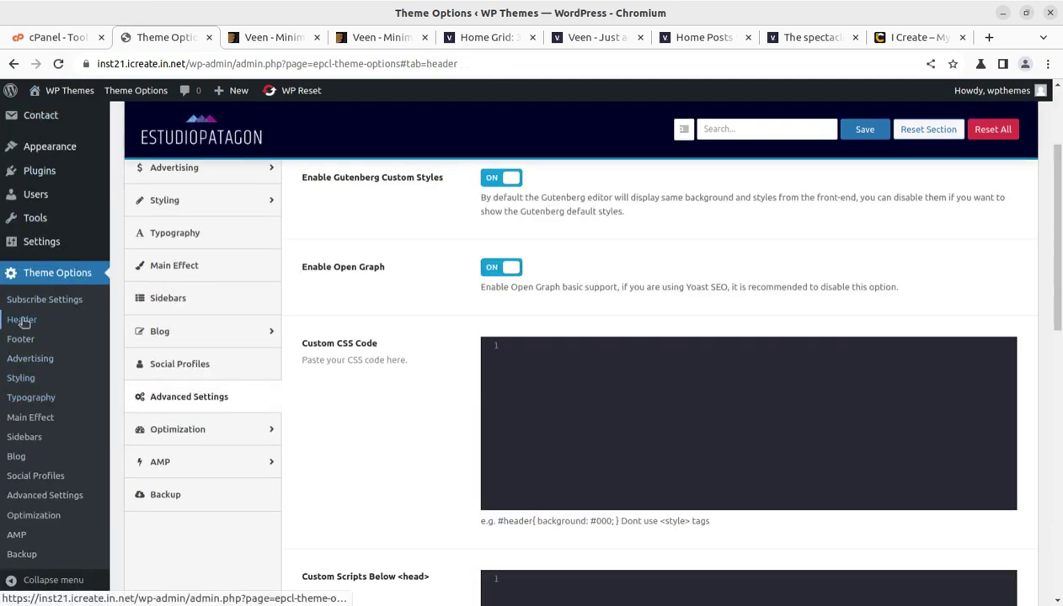
pyautogui.click(19, 378)
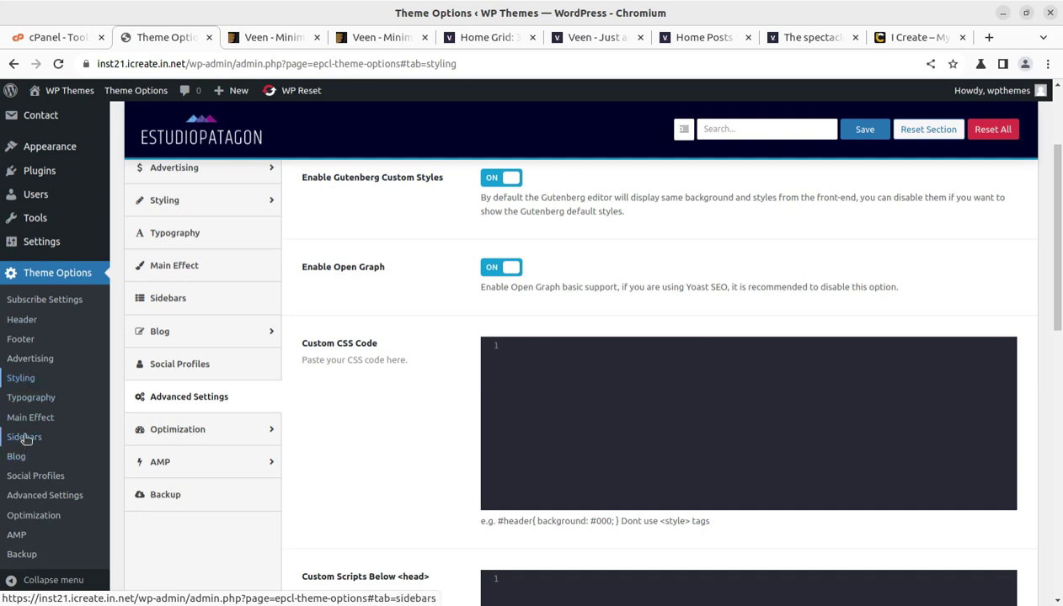
pyautogui.click(27, 477)
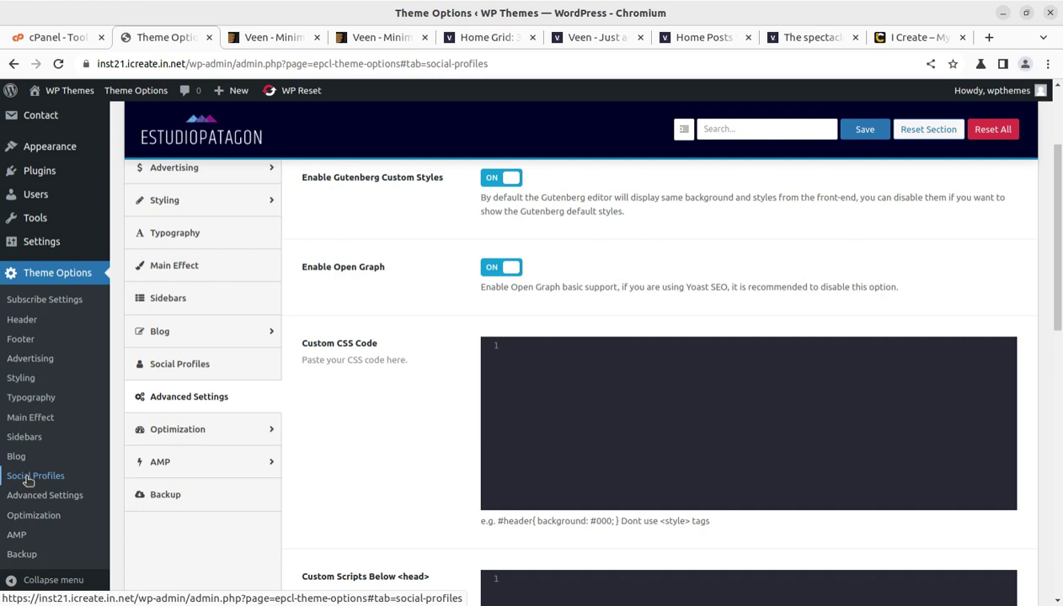
pyautogui.click(31, 396)
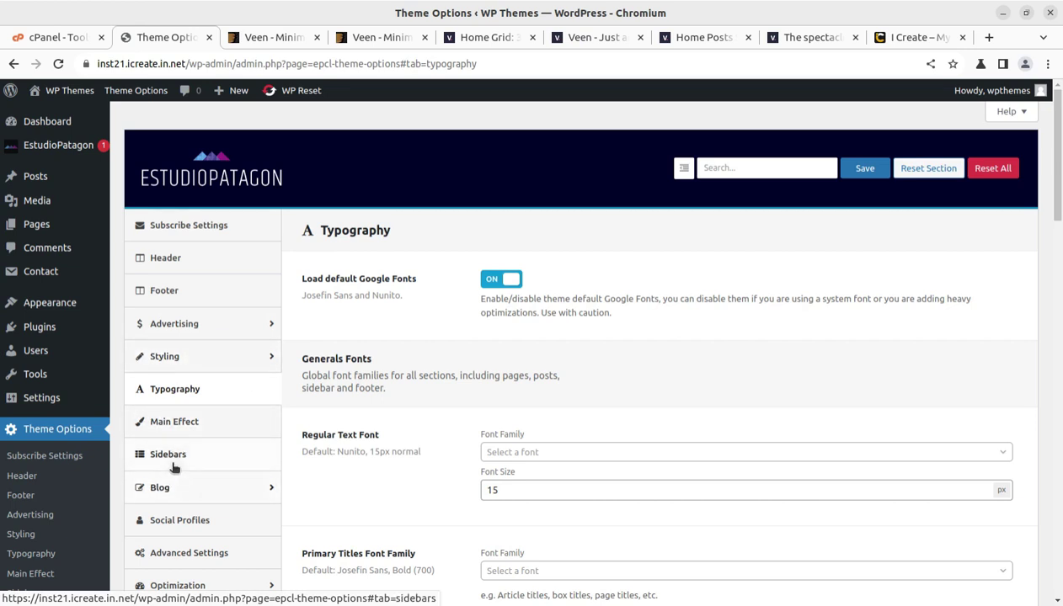
# Step: Examine the Typography font options, then load the Social Profiles section with a page reload
pyautogui.scroll(-2, 214, 489)
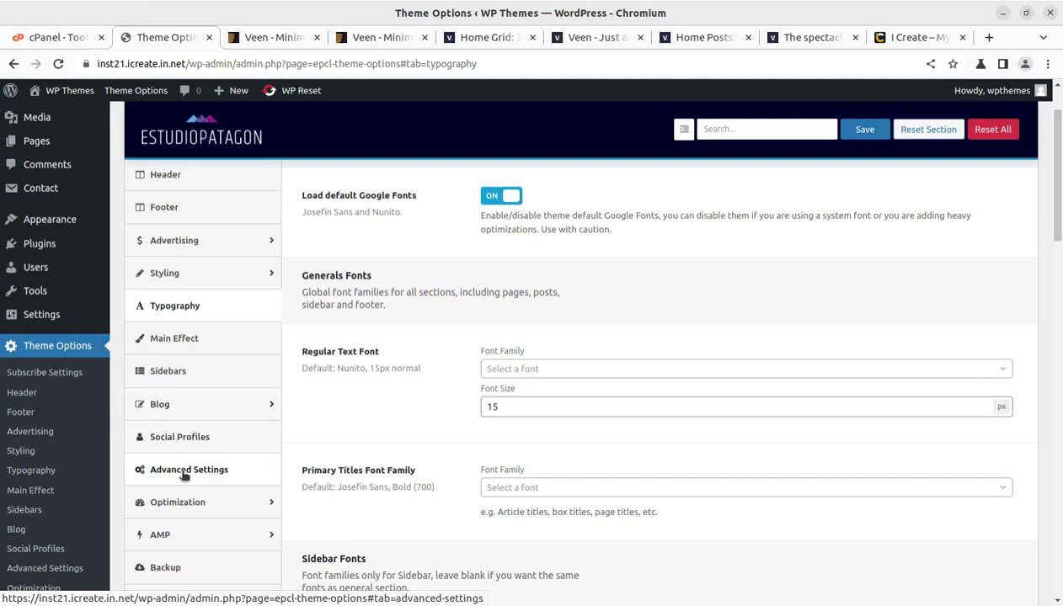
pyautogui.click(177, 446)
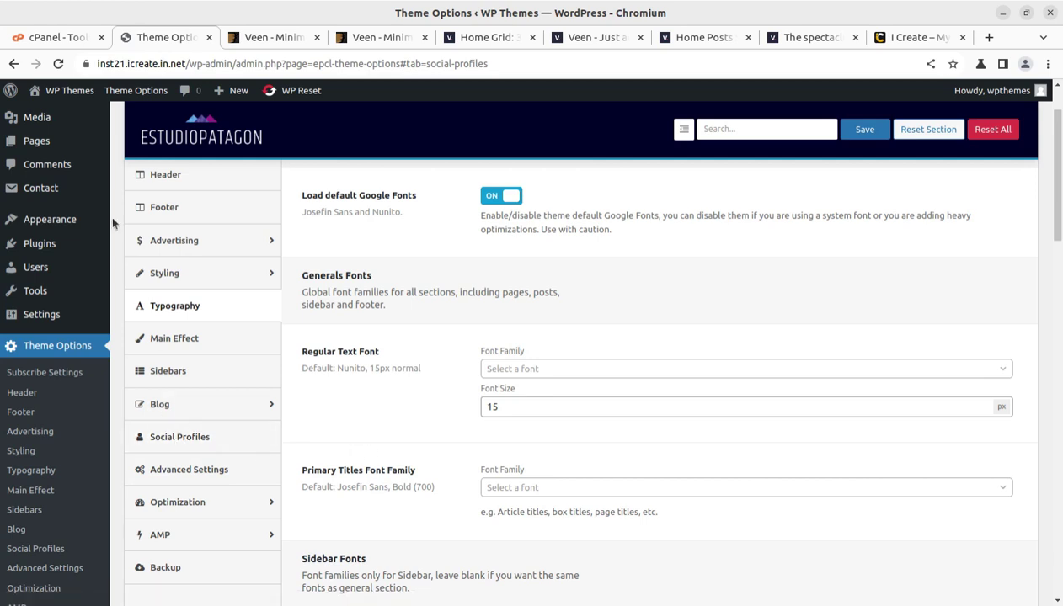
pyautogui.click(58, 65)
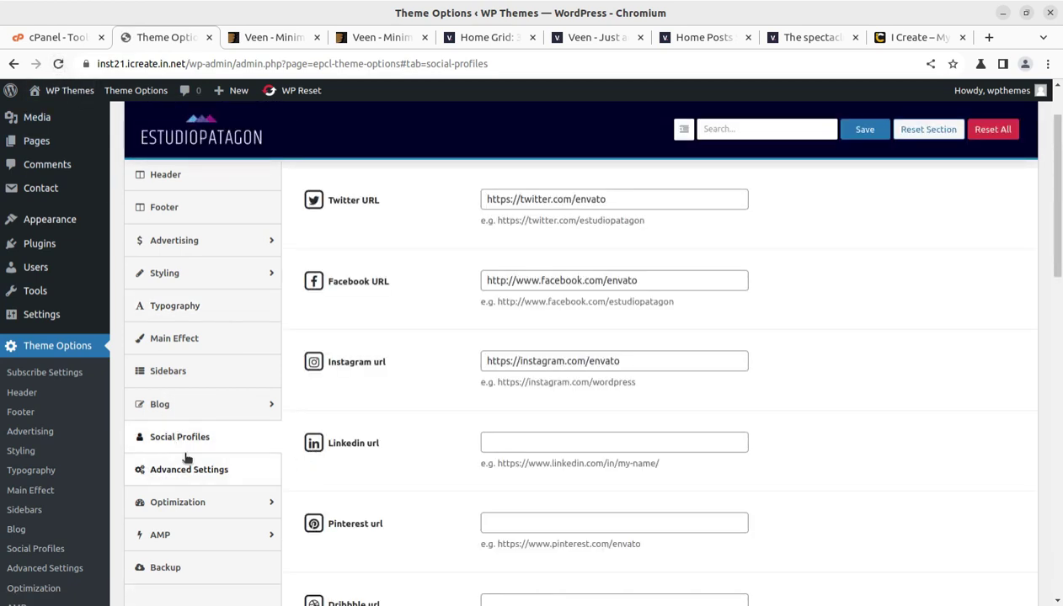
# Step: Enable AMP Optimization in the global options of the AMP section and save the theme options
pyautogui.click(194, 537)
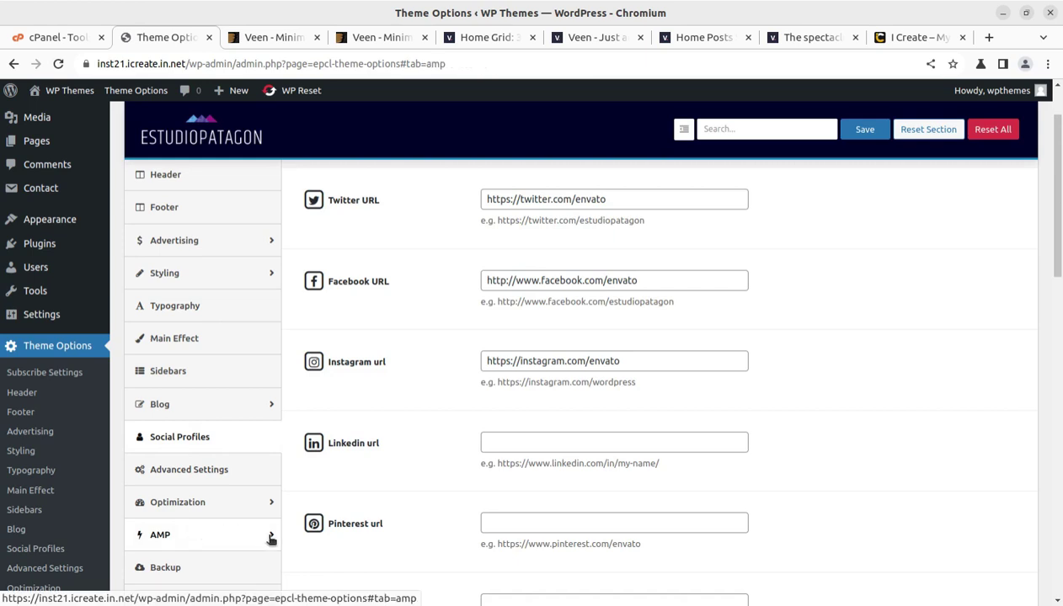
pyautogui.click(58, 63)
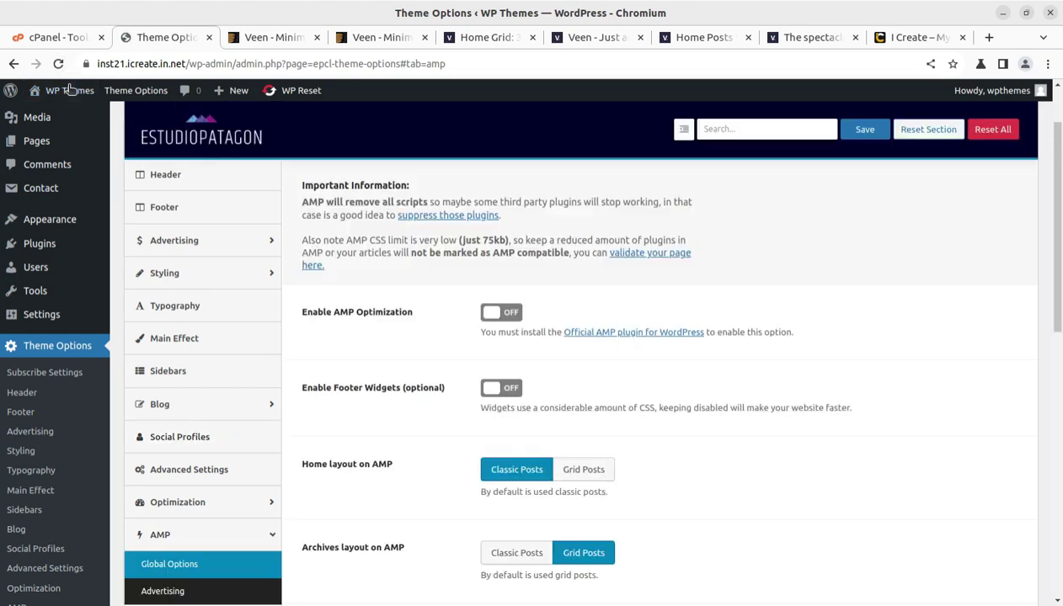
pyautogui.scroll(-3, 267, 505)
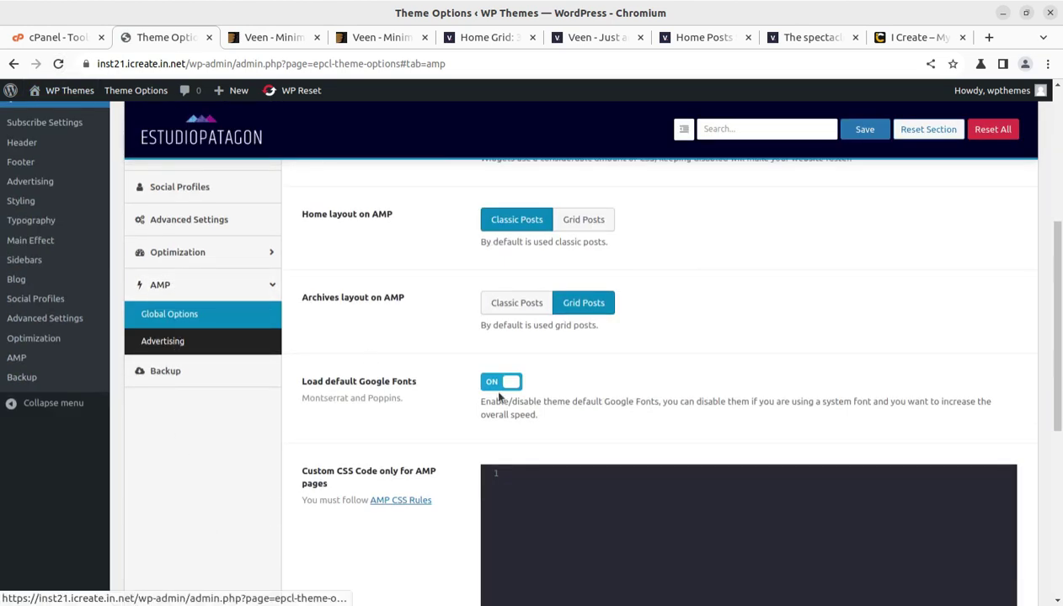
pyautogui.scroll(2, 472, 371)
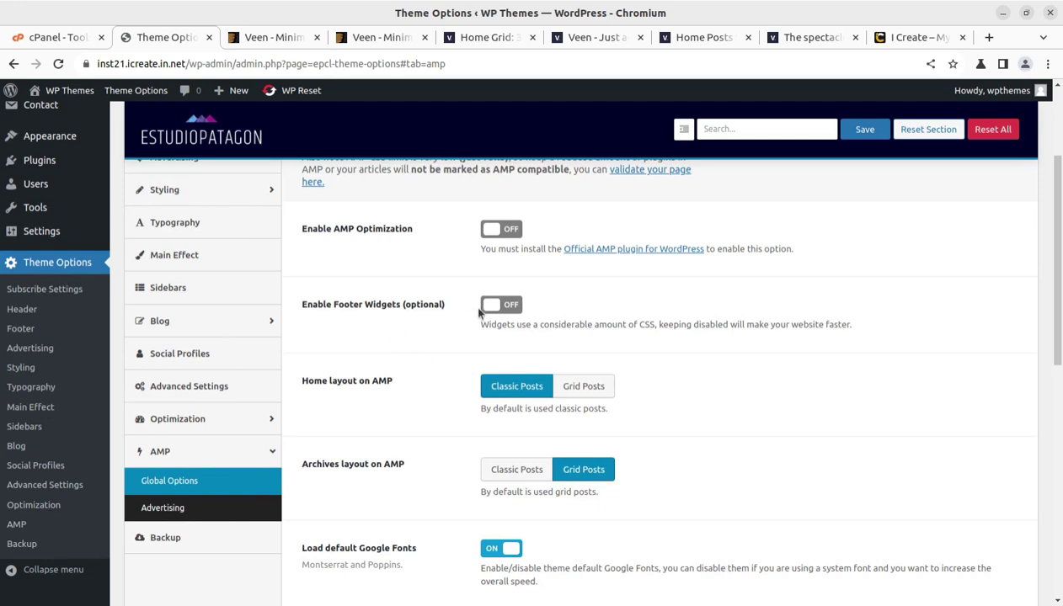
pyautogui.click(514, 232)
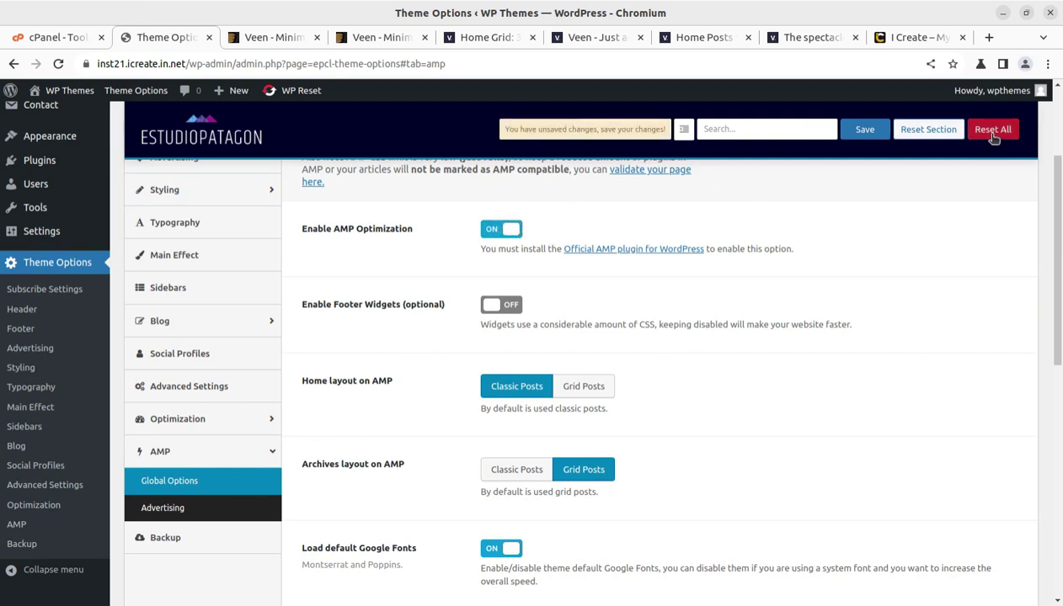
pyautogui.click(868, 130)
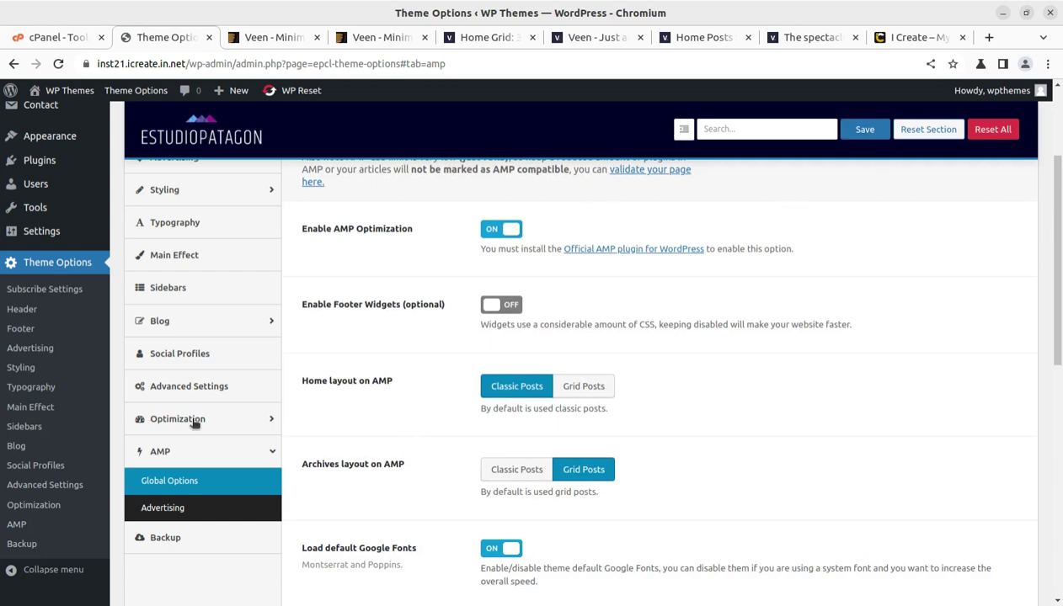
# Step: Load the Main Effect section of the theme options with a page reload and review its title border width and line height settings
pyautogui.click(38, 409)
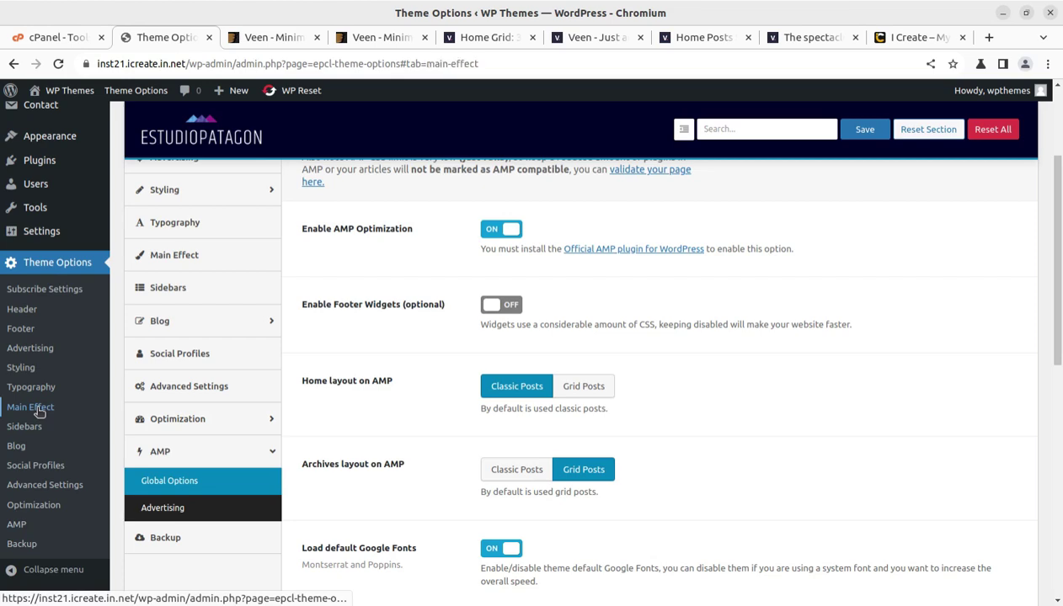
pyautogui.click(58, 64)
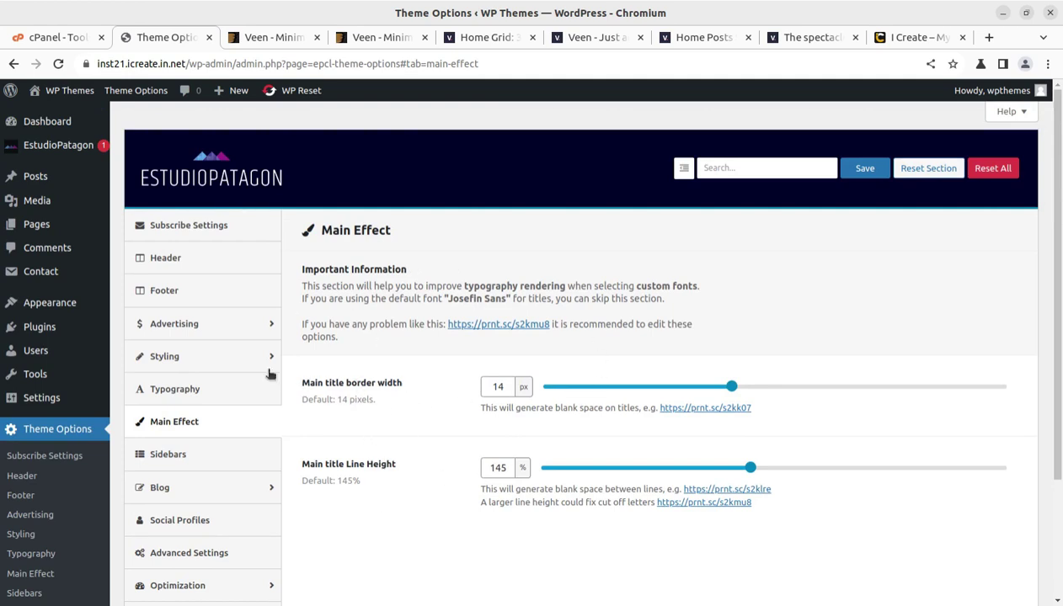
pyautogui.scroll(-3, 221, 428)
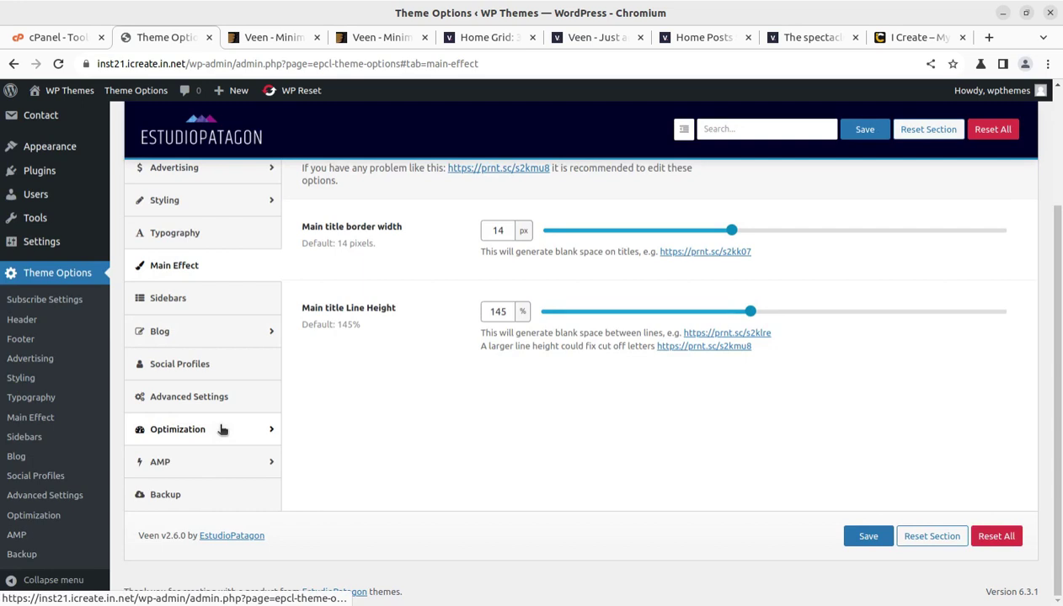
pyautogui.scroll(3, 221, 429)
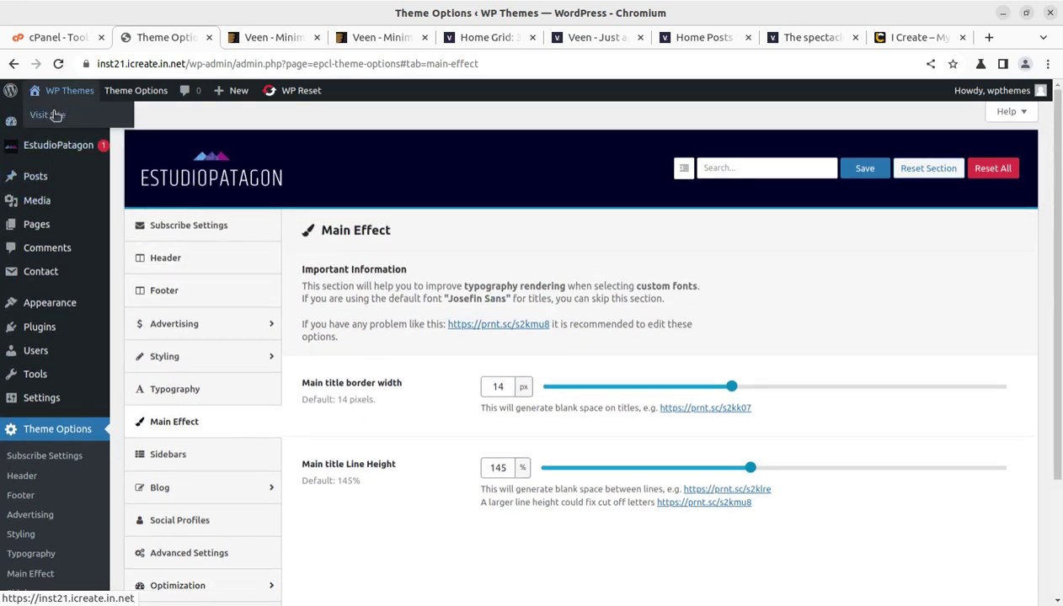
# Step: Open the post "Far far away, behind the word mountains" for editing and examine its opening text and leaf image block
pyautogui.moveTo(68, 180)
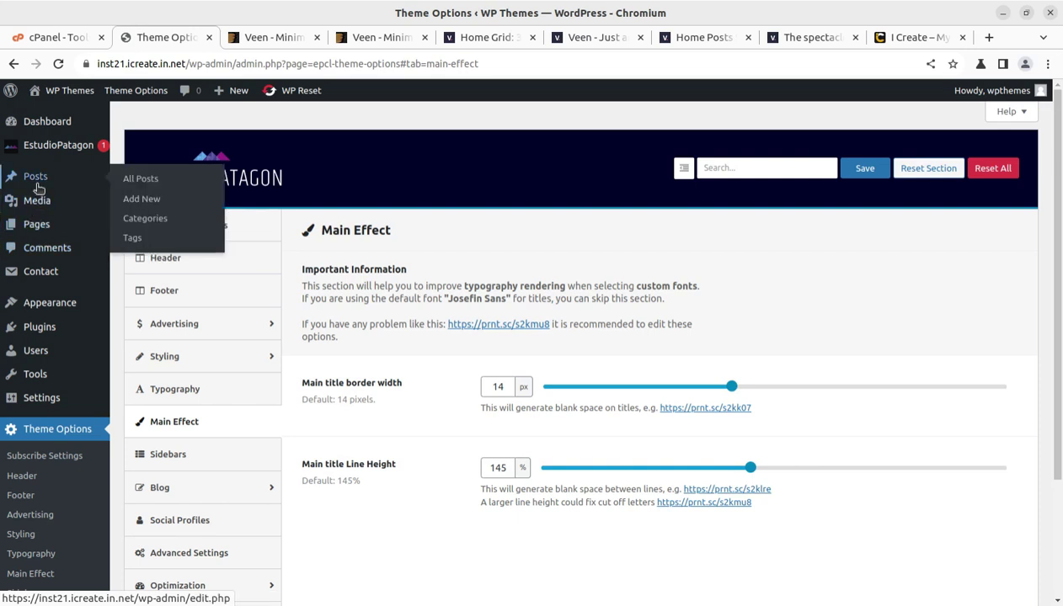
pyautogui.click(140, 188)
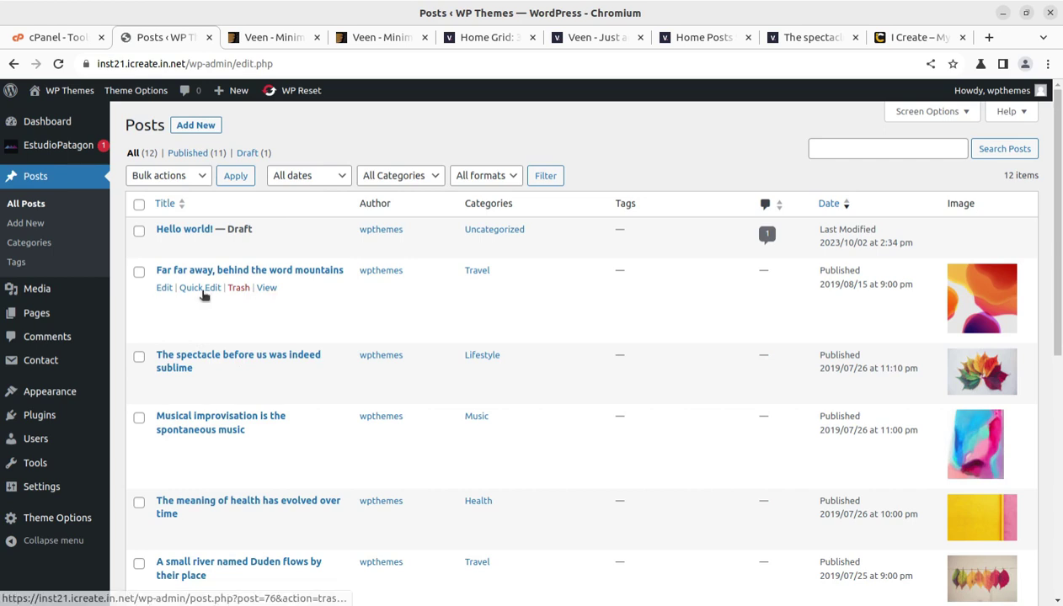
pyautogui.click(164, 288)
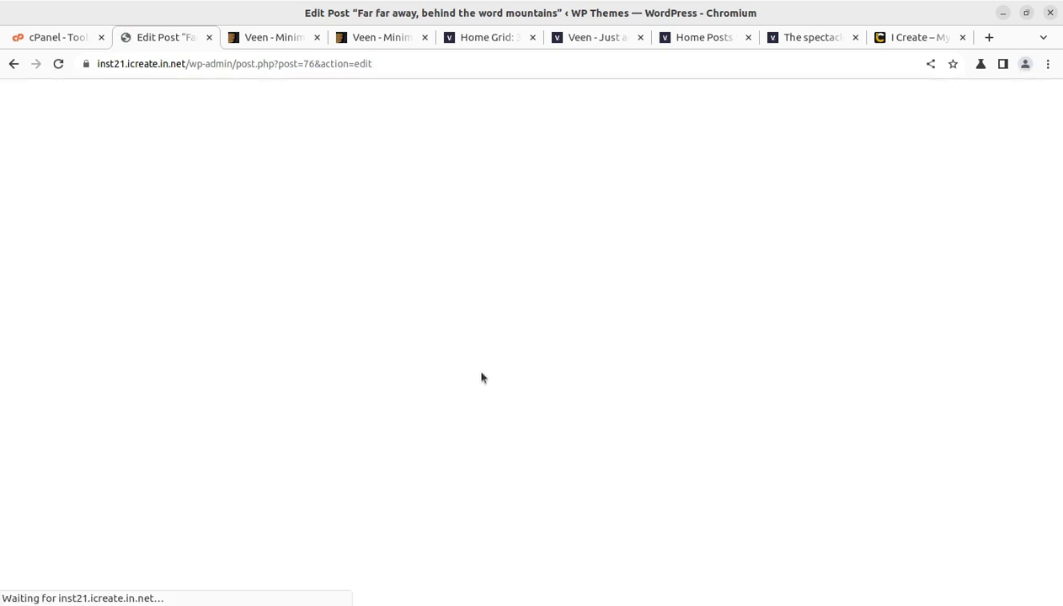
pyautogui.moveTo(133, 184); pyautogui.dragTo(406, 227)
pyautogui.moveTo(150, 224); pyautogui.dragTo(308, 353)
pyautogui.scroll(-2, 357, 349)
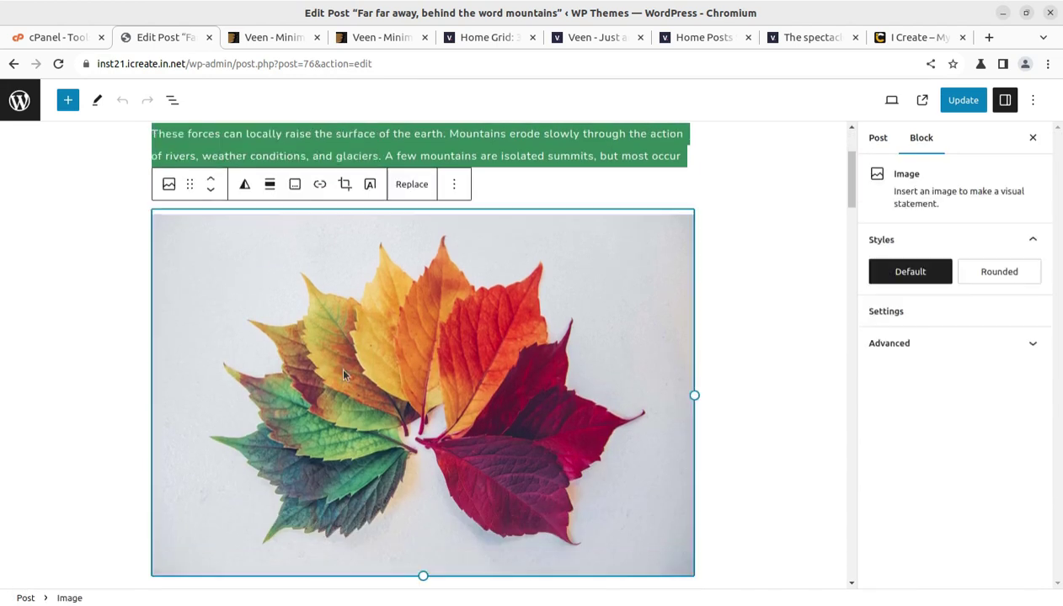
pyautogui.scroll(-4, 424, 393)
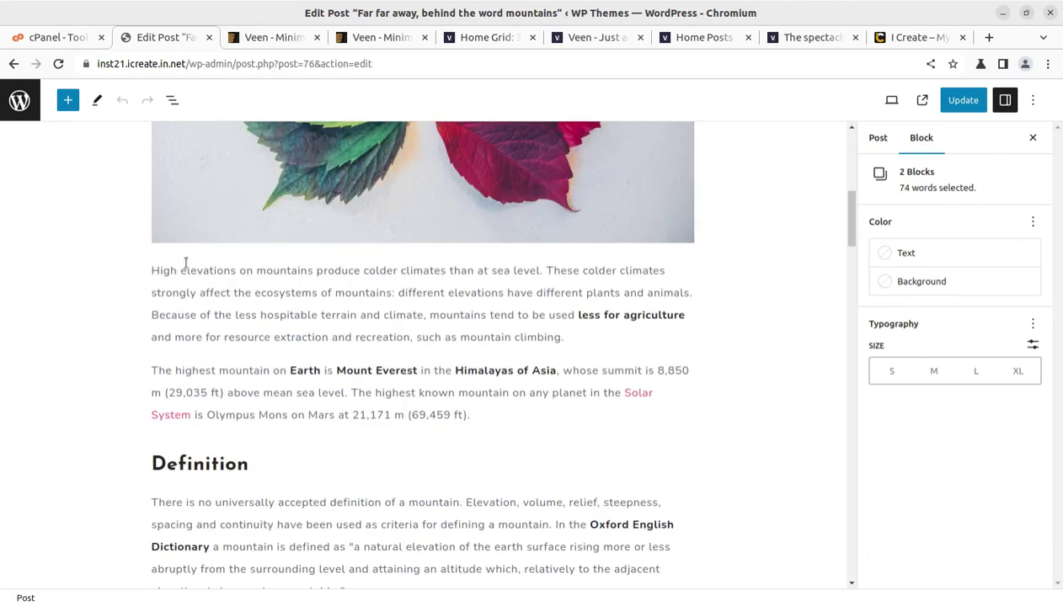
# Step: Select the two paragraphs below the leaf image, check their text color options and the post settings, and return to the posts list
pyautogui.moveTo(177, 273); pyautogui.dragTo(411, 394)
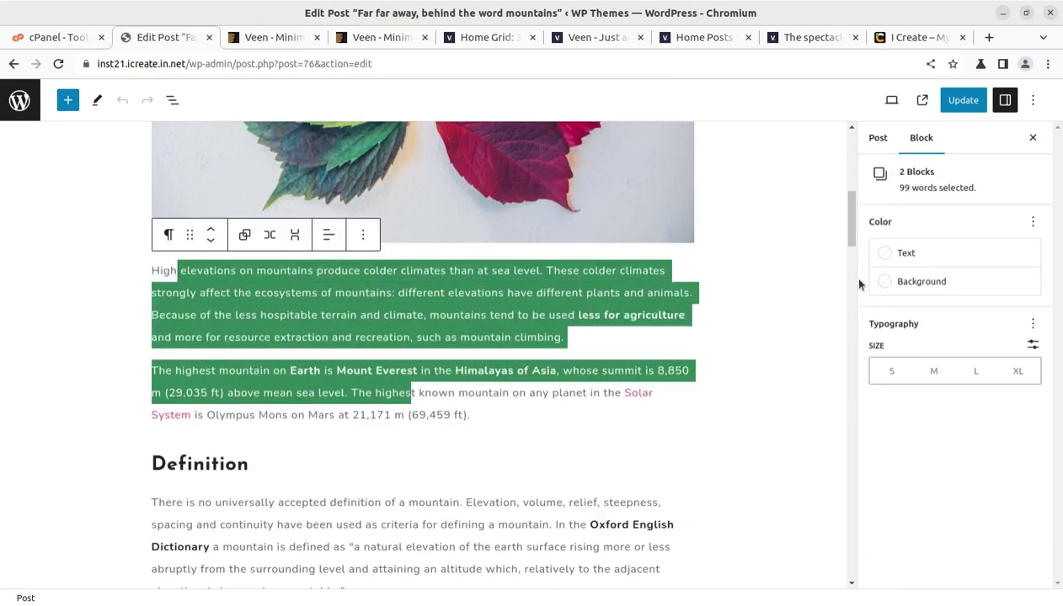
pyautogui.click(908, 252)
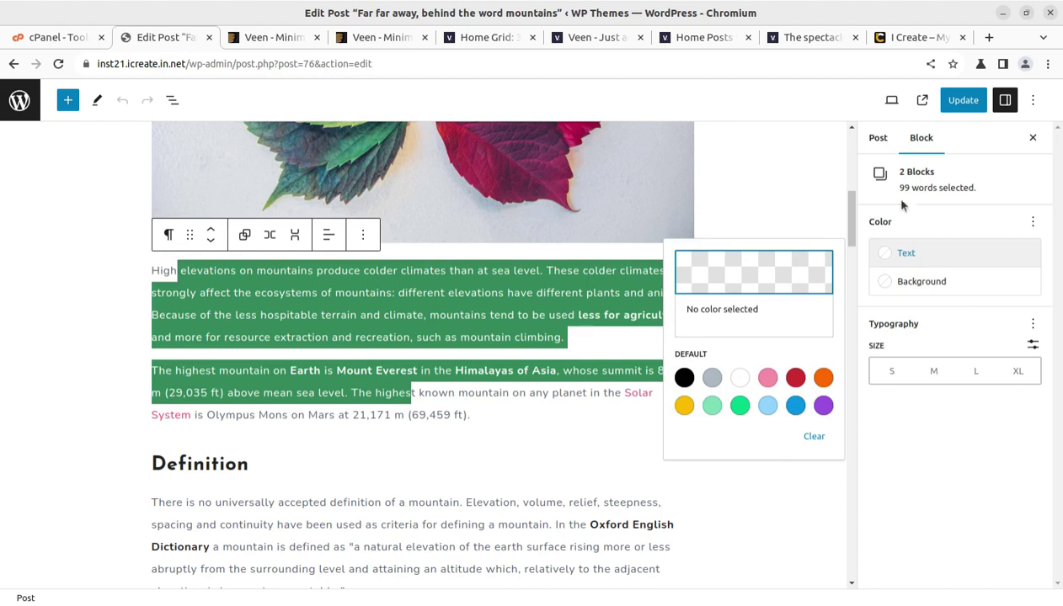
pyautogui.click(878, 140)
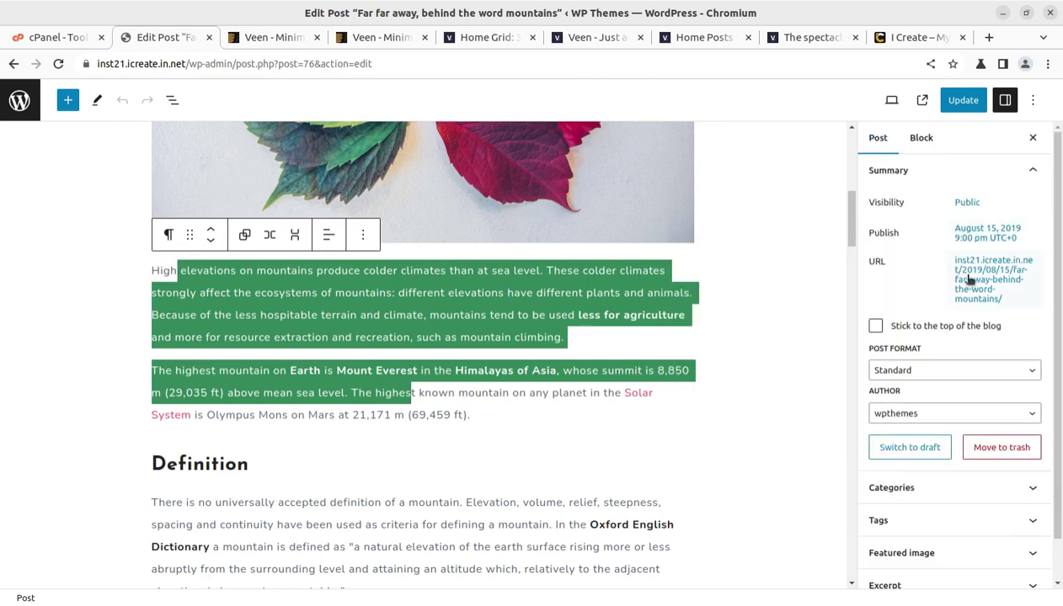
pyautogui.scroll(-1, 972, 418)
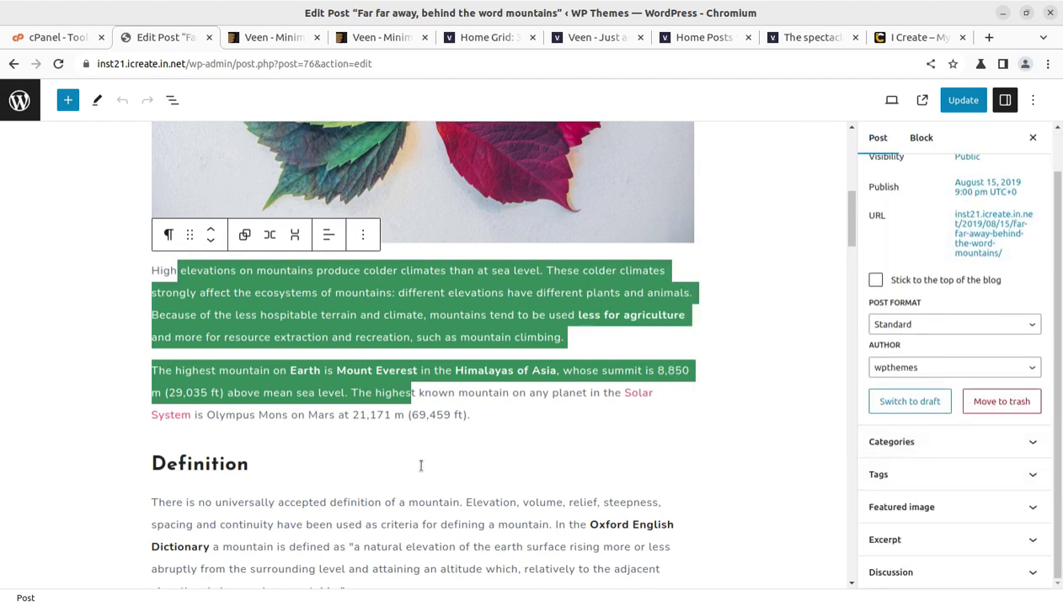
pyautogui.scroll(-4, 242, 407)
pyautogui.scroll(5, 196, 314)
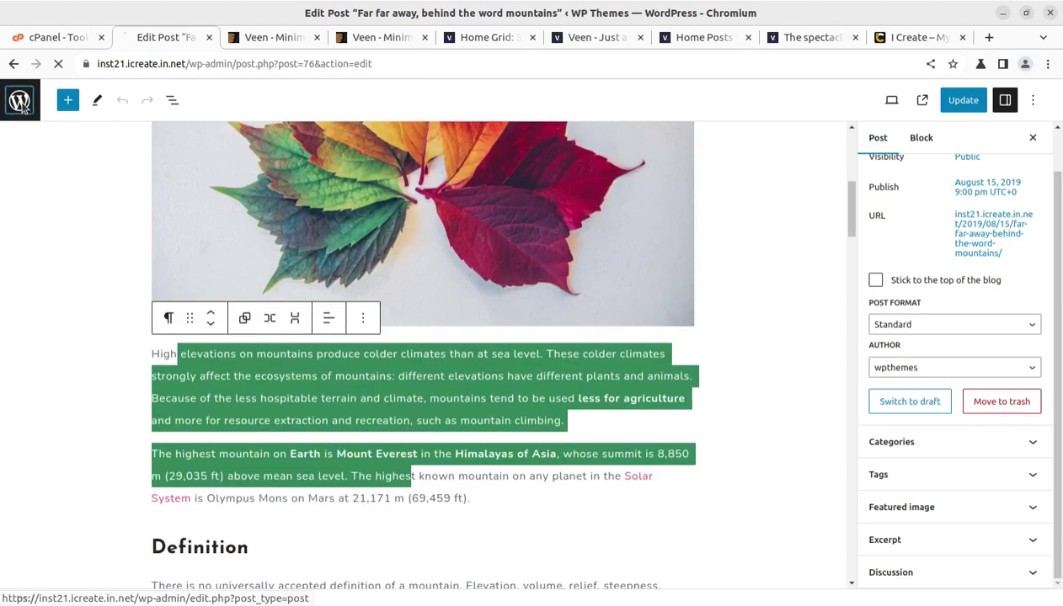
pyautogui.click(20, 100)
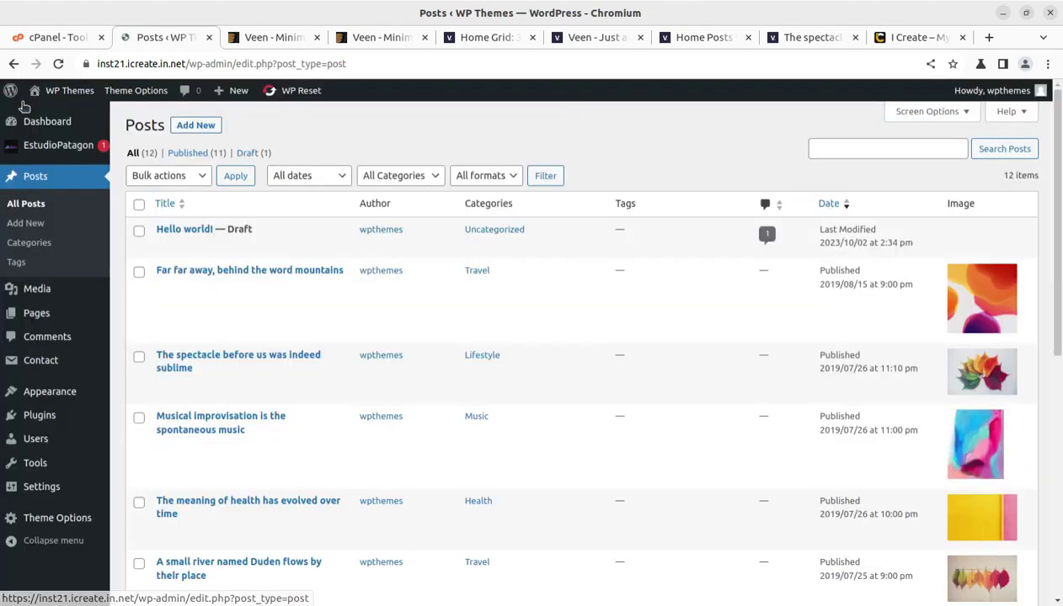
# Step: Open the post categories and look through the category list and the form for adding a new category
pyautogui.click(31, 244)
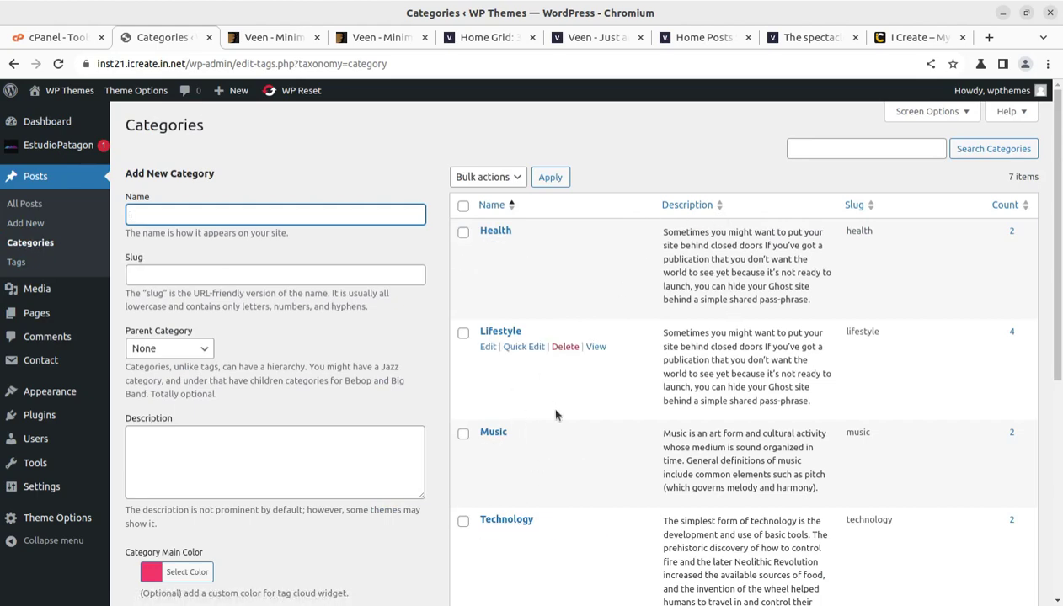
pyautogui.scroll(-4, 551, 404)
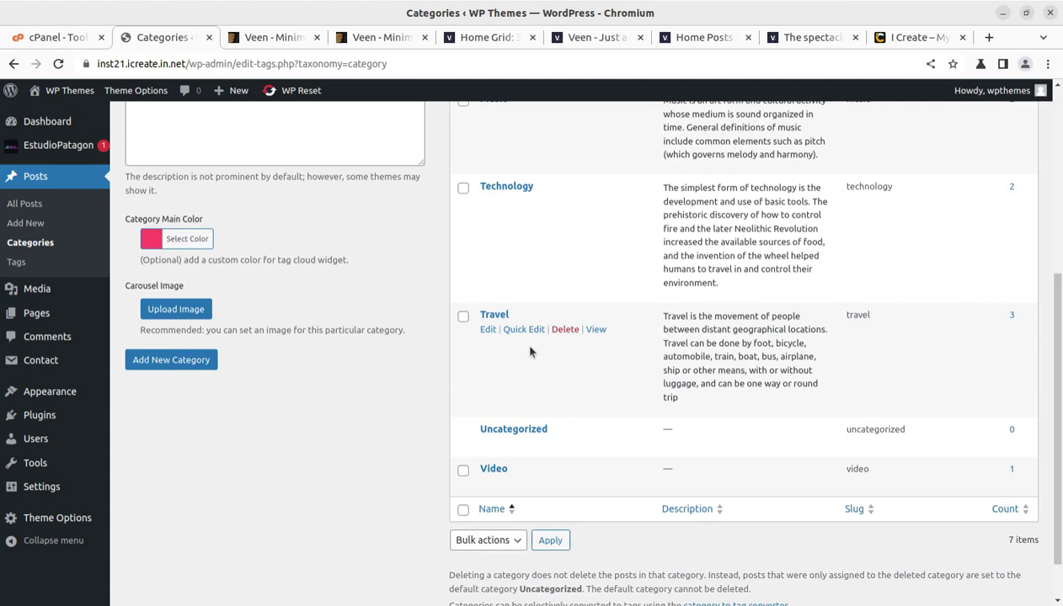
pyautogui.scroll(4, 530, 352)
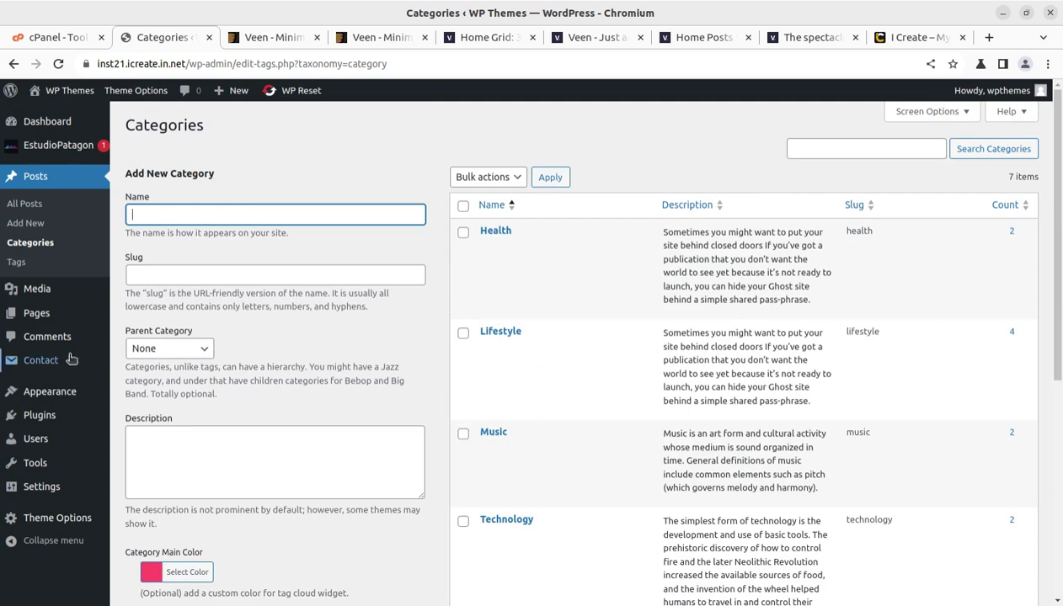
# Step: Open the live site in a new browser tab and preview its Header Styles and Home navigation entries
pyautogui.moveTo(42, 492)
pyautogui.moveTo(49, 92)
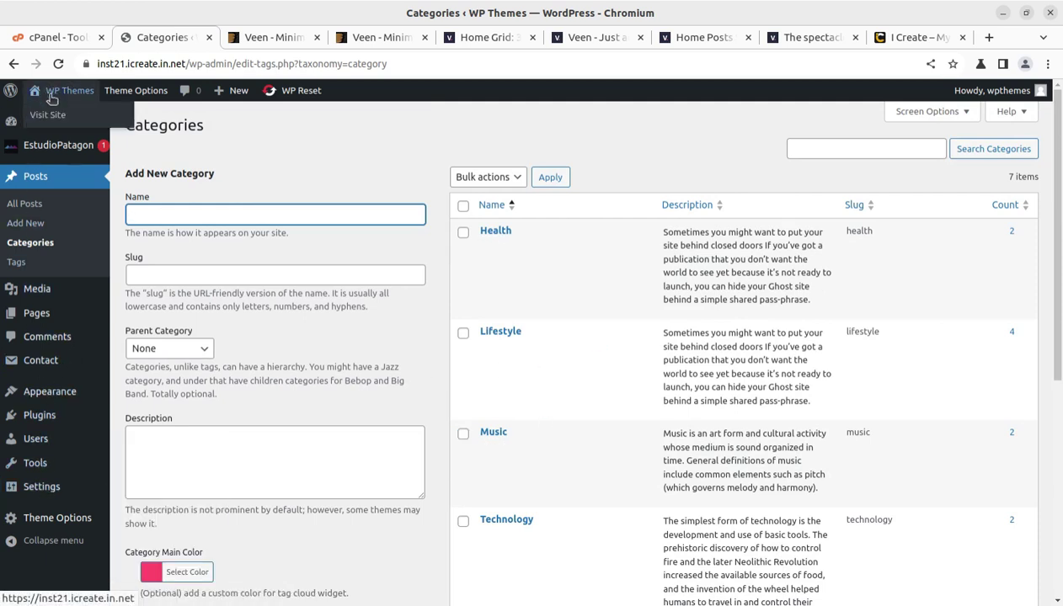
pyautogui.click(50, 116)
pyautogui.click(231, 38)
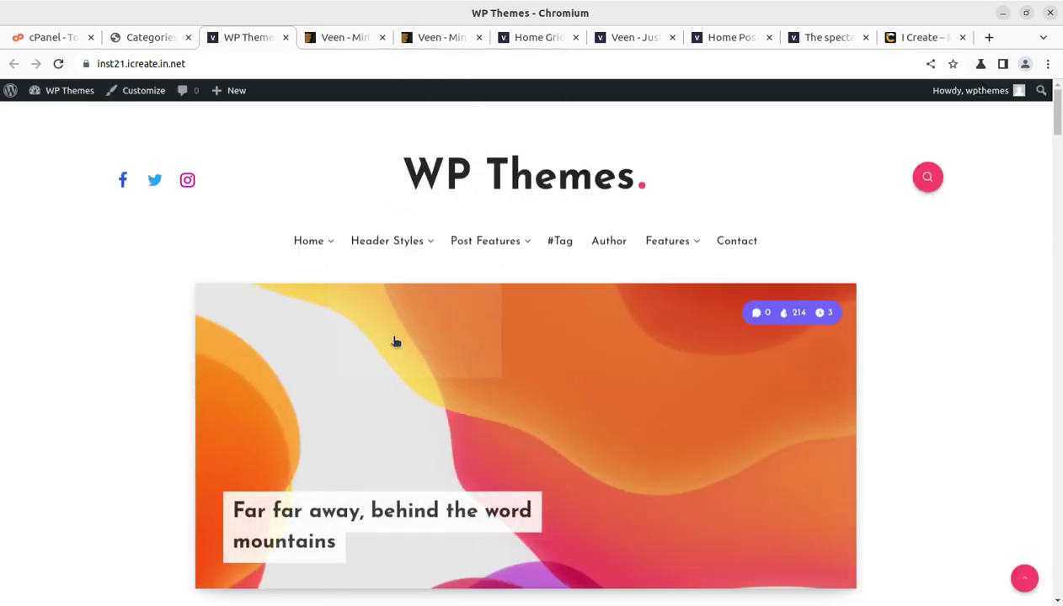
pyautogui.moveTo(350, 350)
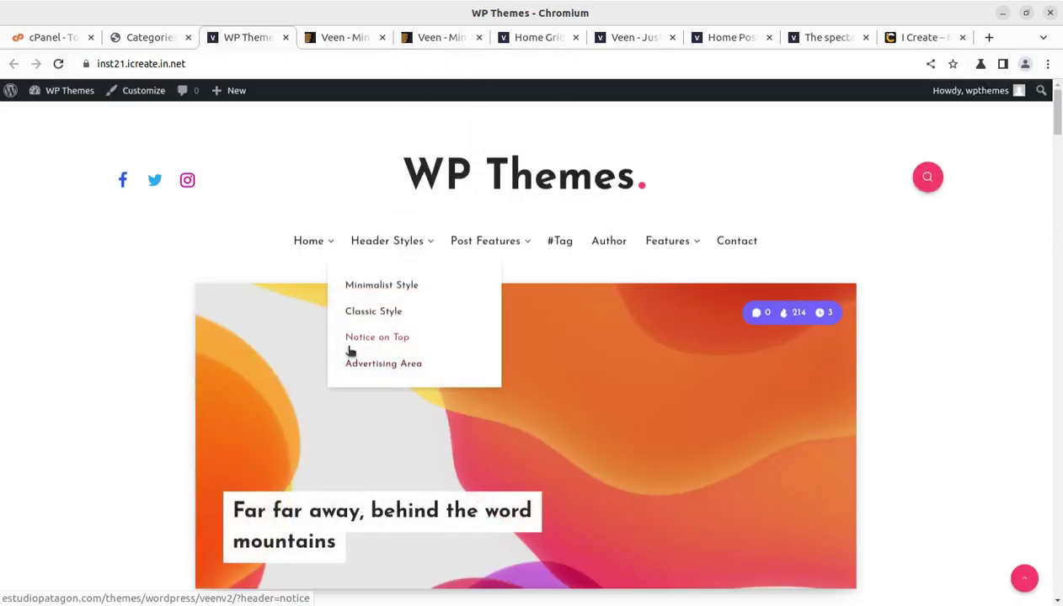
pyautogui.moveTo(310, 267)
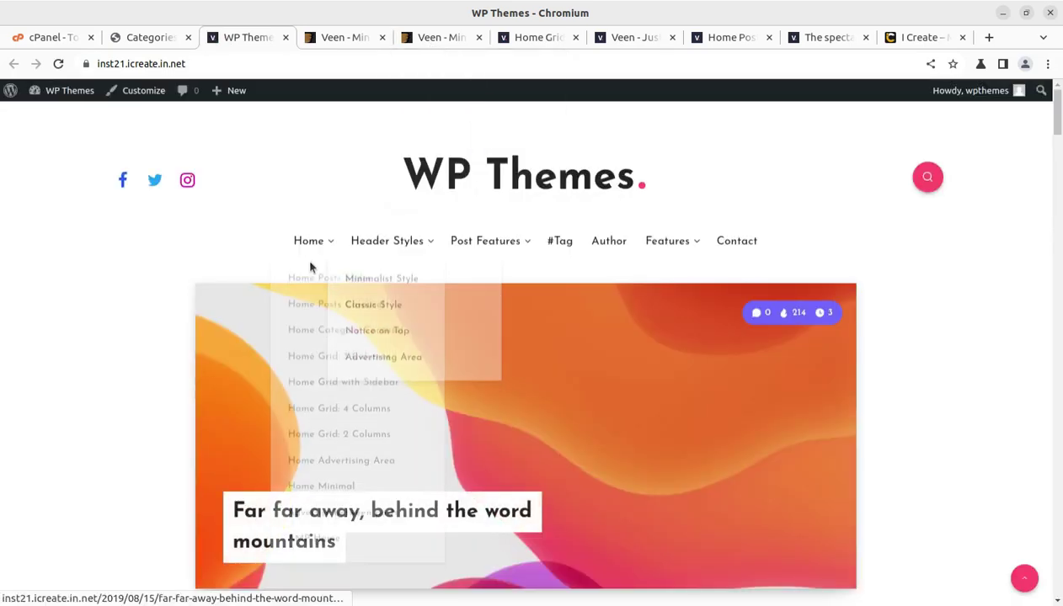
# Step: View the Home Posts Carousel page, then open the post "The spectacle before us was indeed sublime" and look through it
pyautogui.click(322, 312)
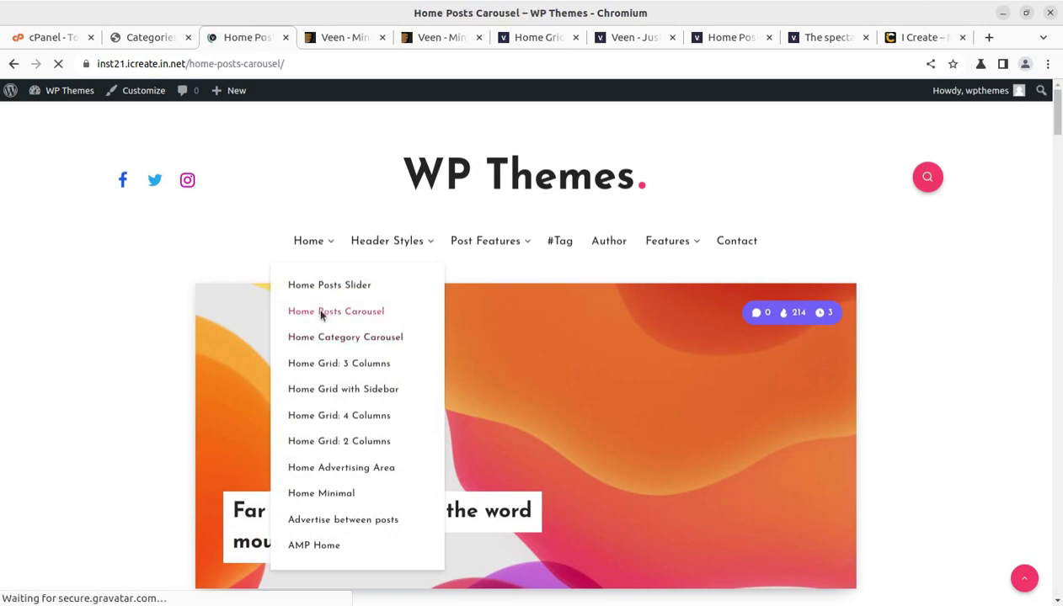
pyautogui.click(323, 343)
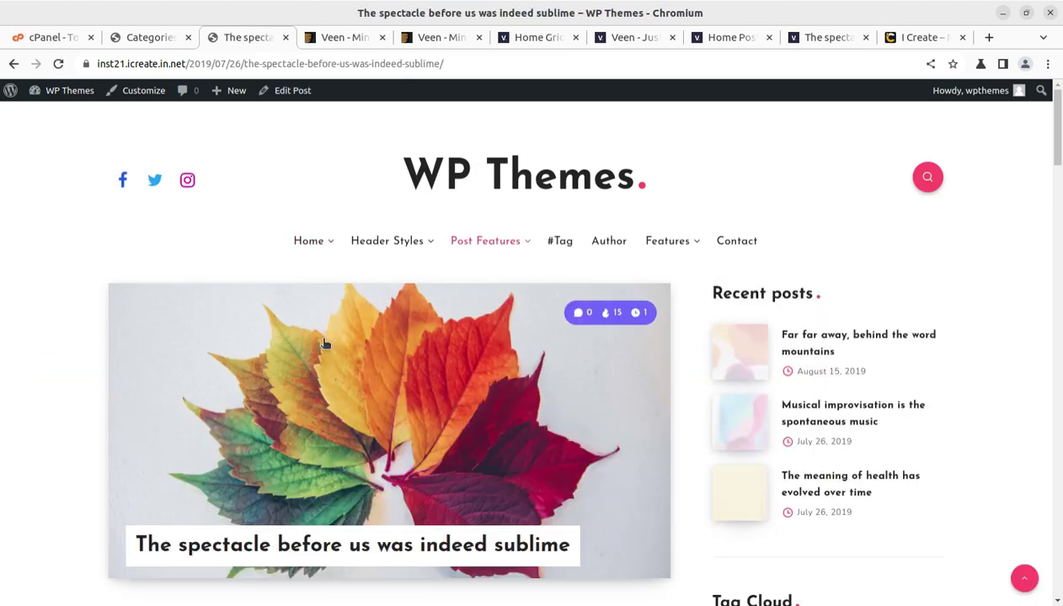
pyautogui.scroll(-3, 303, 543)
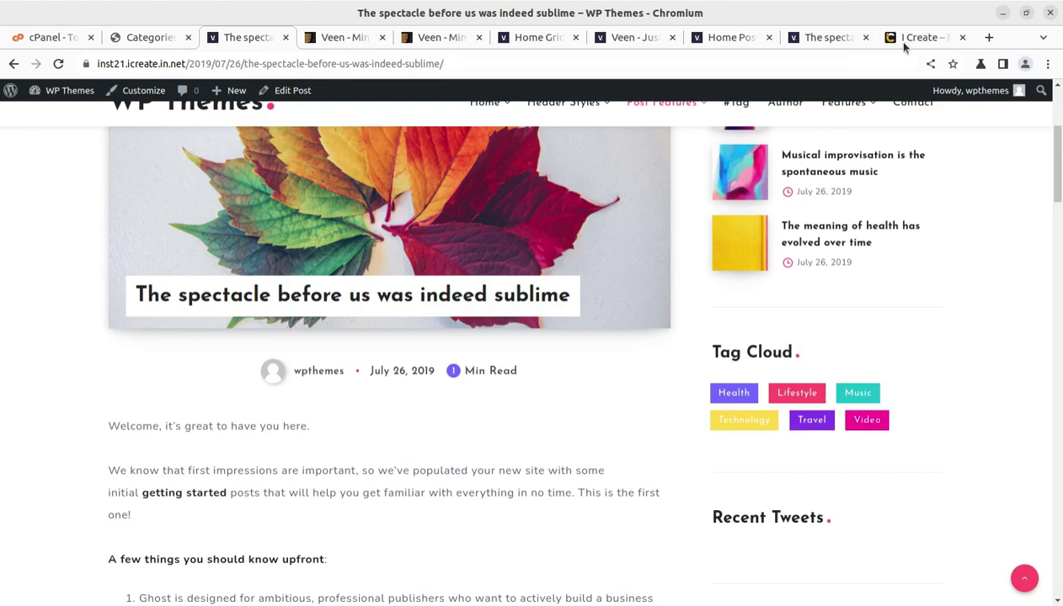
# Step: Return to the site's homepage and examine the header and the blog post listing down the page
pyautogui.press('F5')
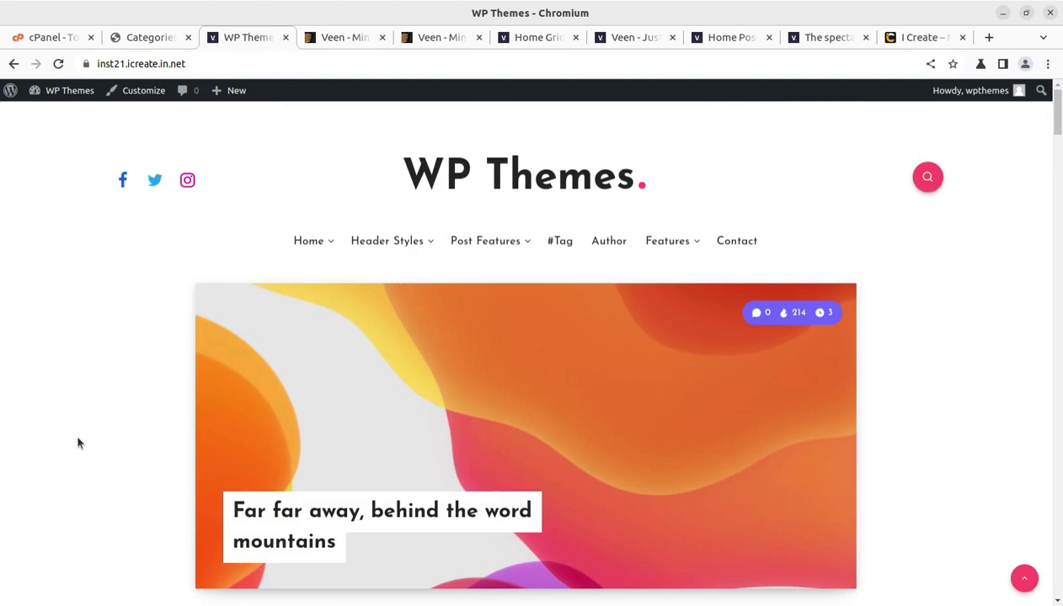
pyautogui.scroll(-4, 379, 447)
pyautogui.scroll(4, 427, 450)
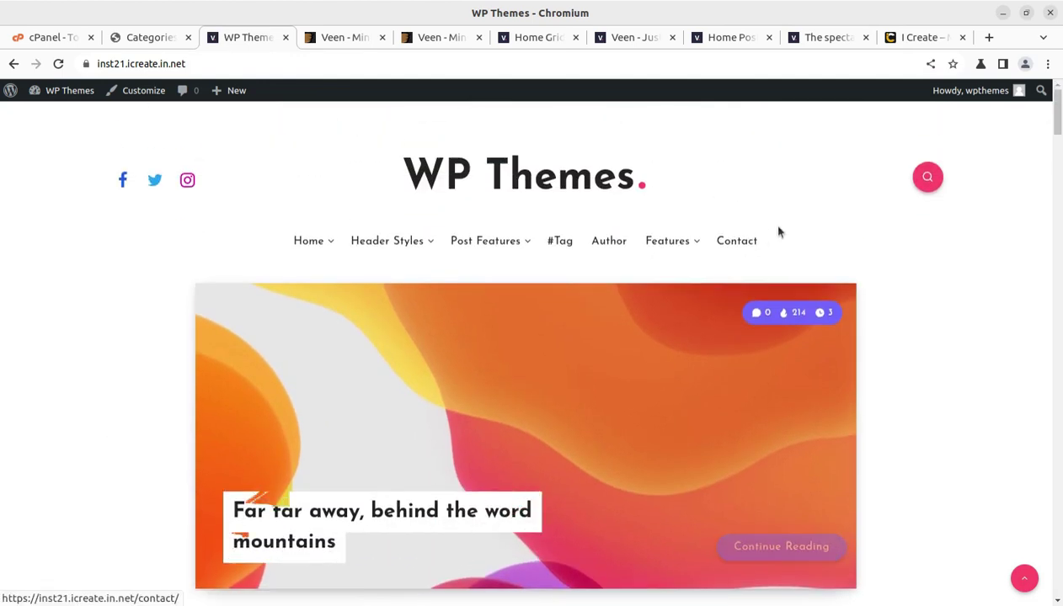
pyautogui.scroll(-7, 882, 461)
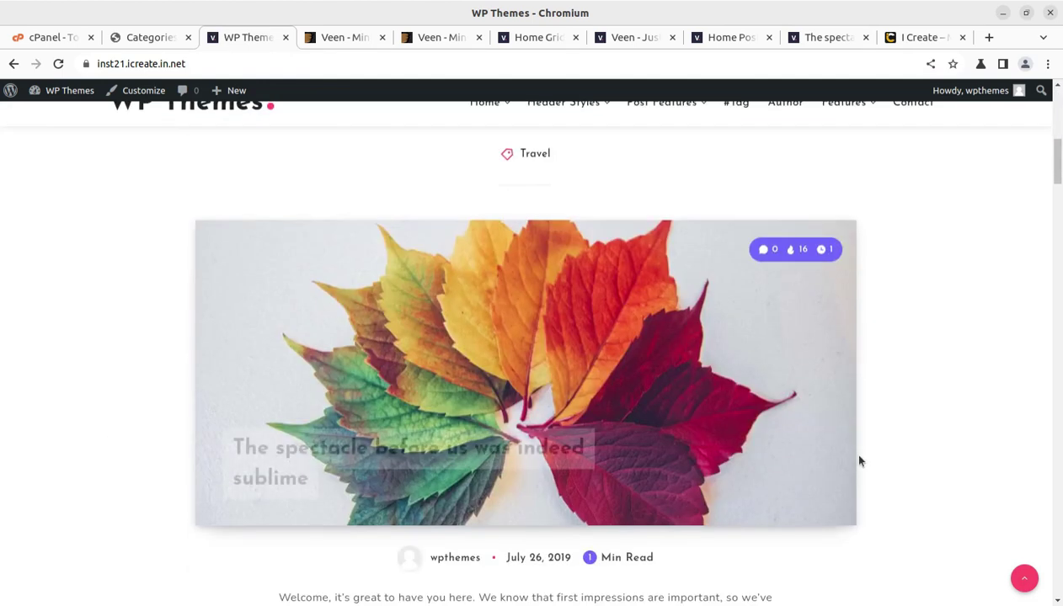
pyautogui.scroll(-10, 860, 461)
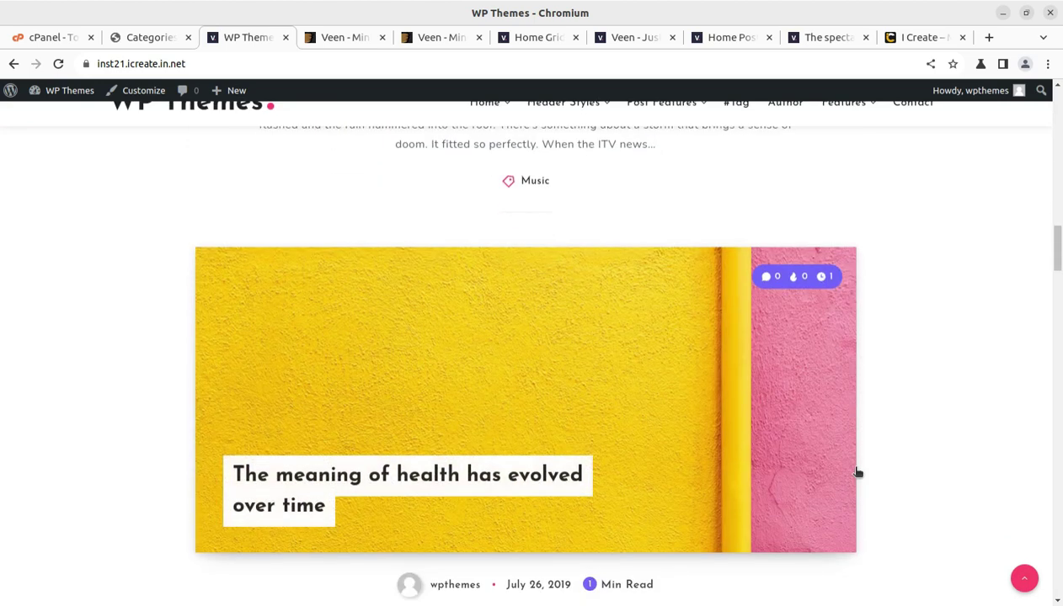
pyautogui.scroll(-4, 858, 473)
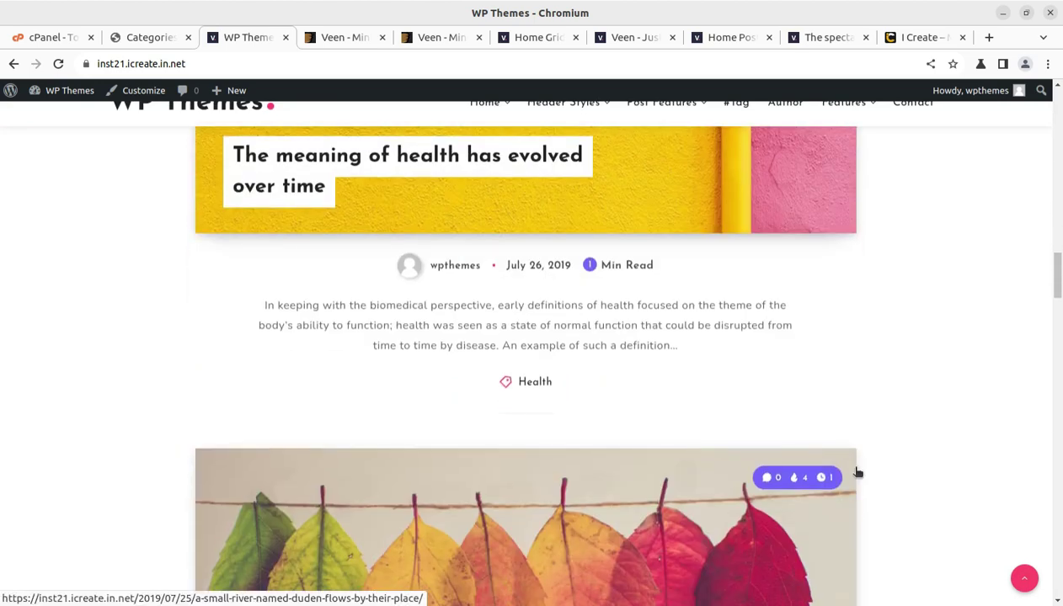
pyautogui.scroll(-5, 307, 399)
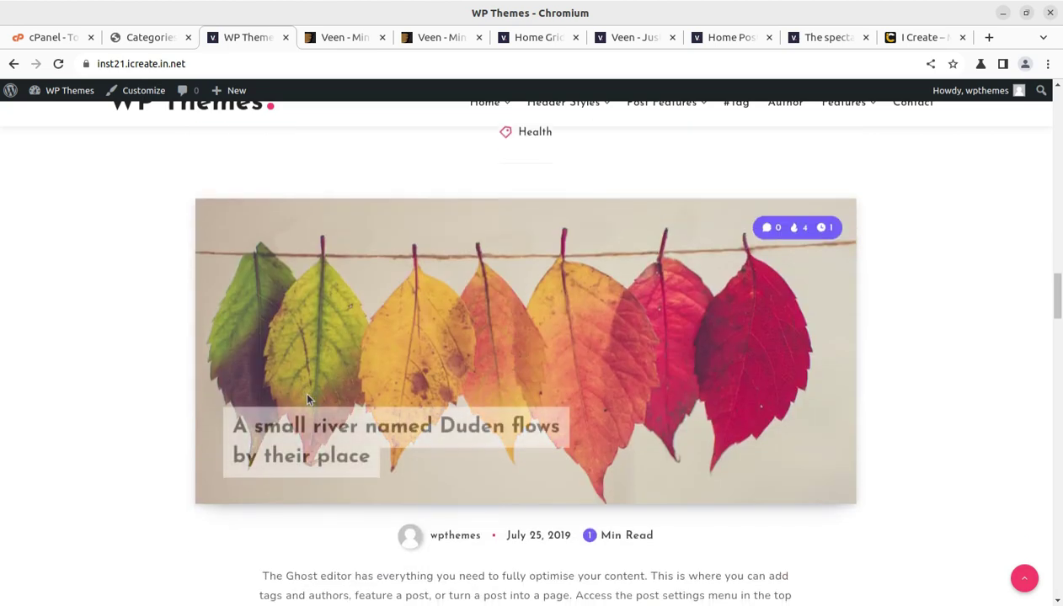